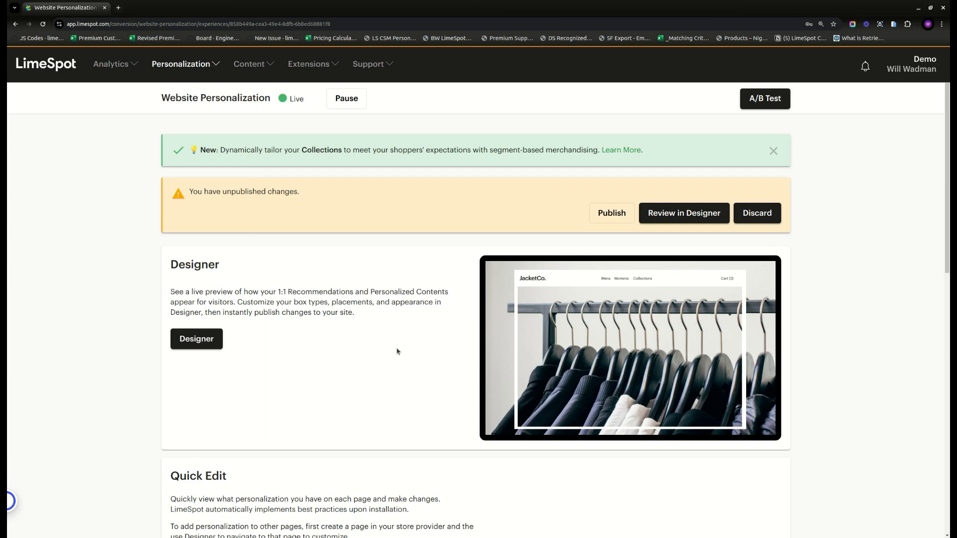
Open the Designer for Website Personalization
{"action": "scroll", "coordinate": [396, 351], "scroll_direction": "down", "scroll_amount": 7}
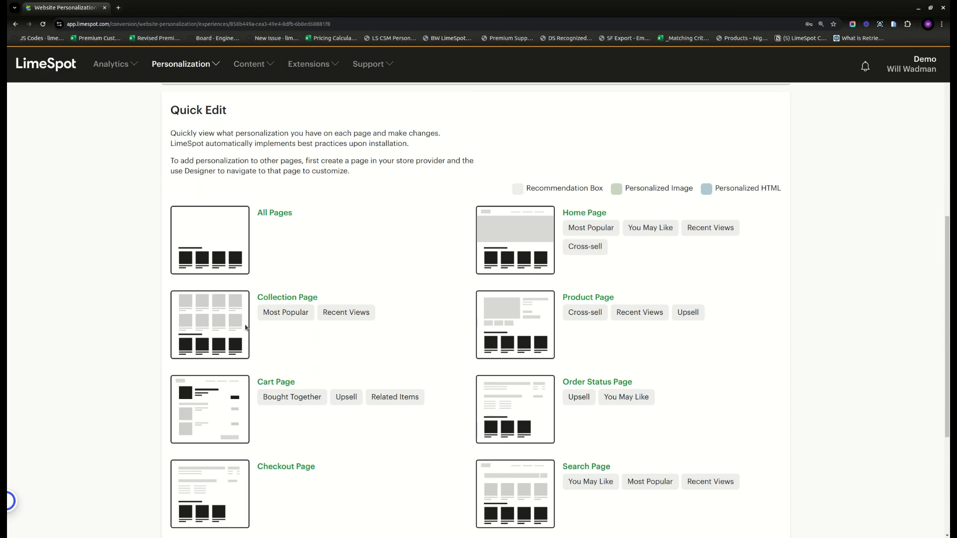
{"action": "scroll", "coordinate": [423, 449], "scroll_direction": "down", "scroll_amount": 2}
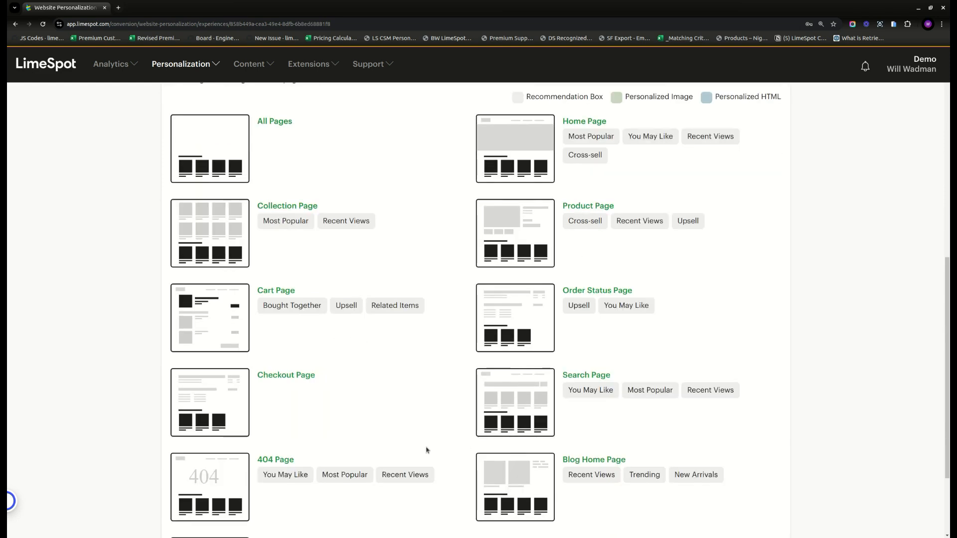
{"action": "scroll", "coordinate": [382, 441], "scroll_direction": "up", "scroll_amount": 10}
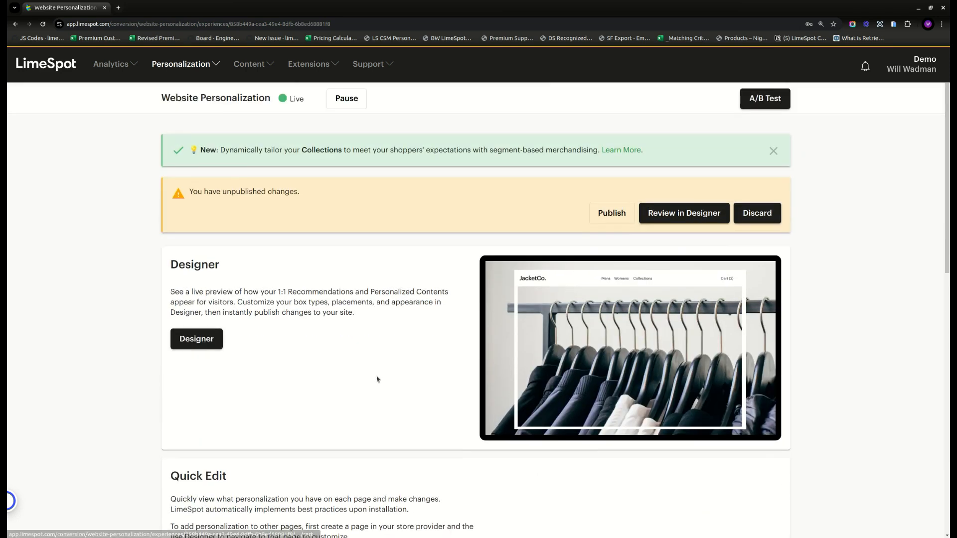
{"action": "left_click", "coordinate": [196, 343]}
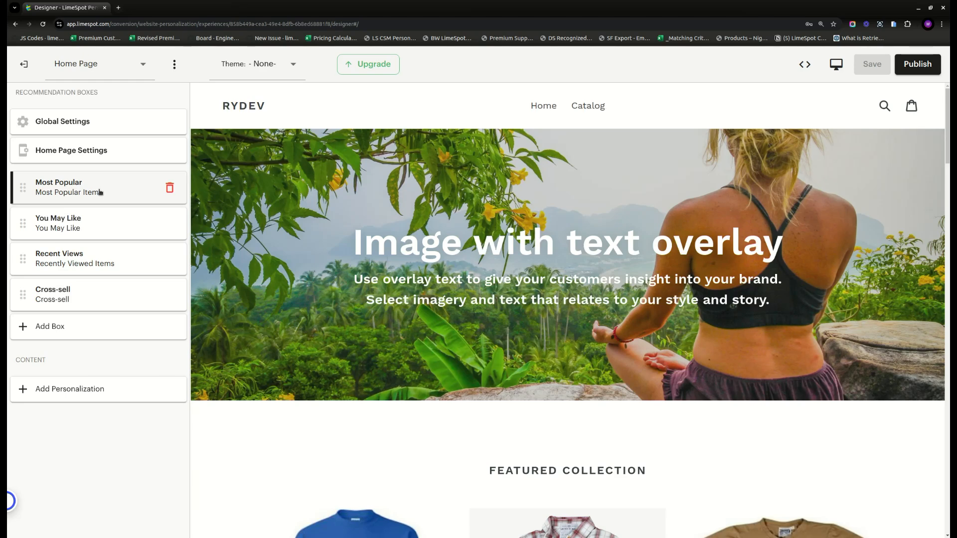
Open the General section of Global Settings and examine the type and position options for the sale tag
{"action": "left_click", "coordinate": [111, 132]}
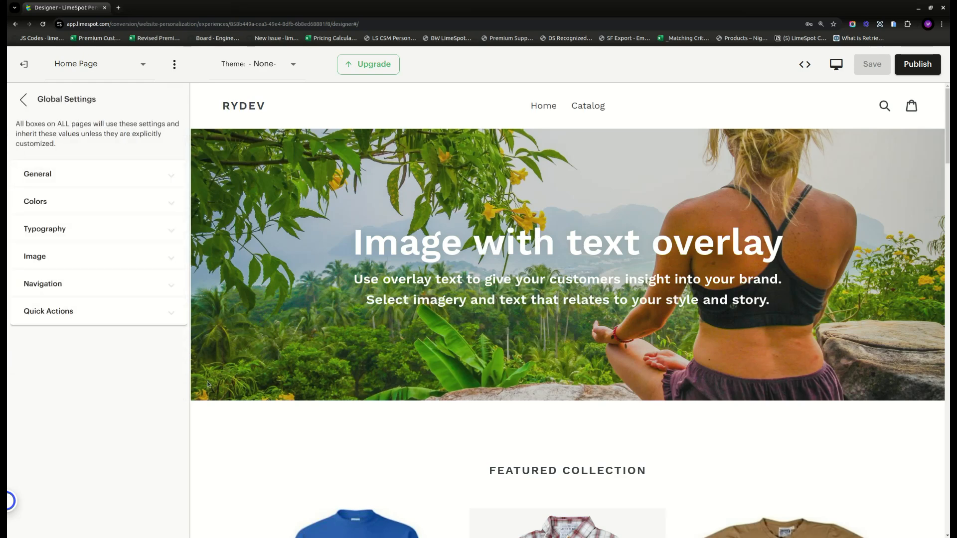
{"action": "left_click", "coordinate": [118, 181]}
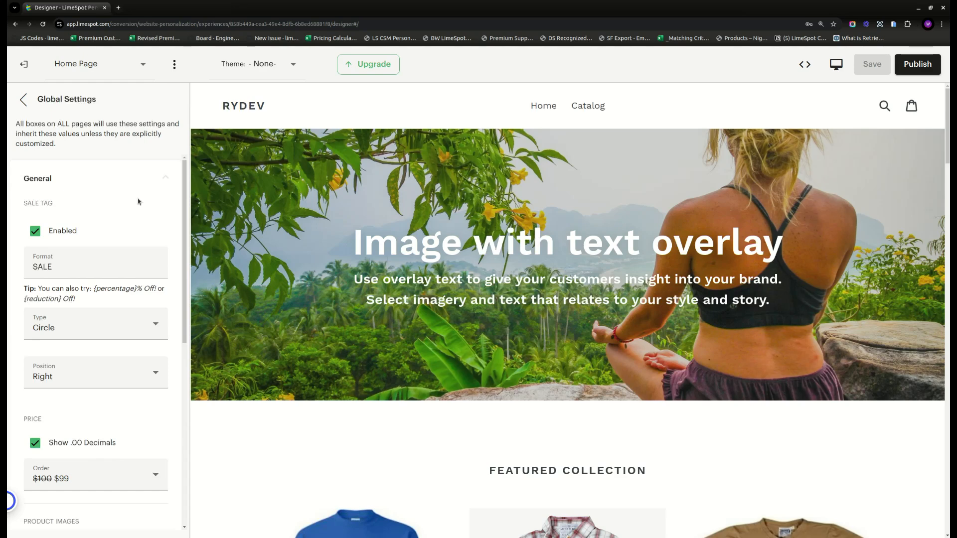
{"action": "scroll", "coordinate": [139, 204], "scroll_direction": "down", "scroll_amount": 2}
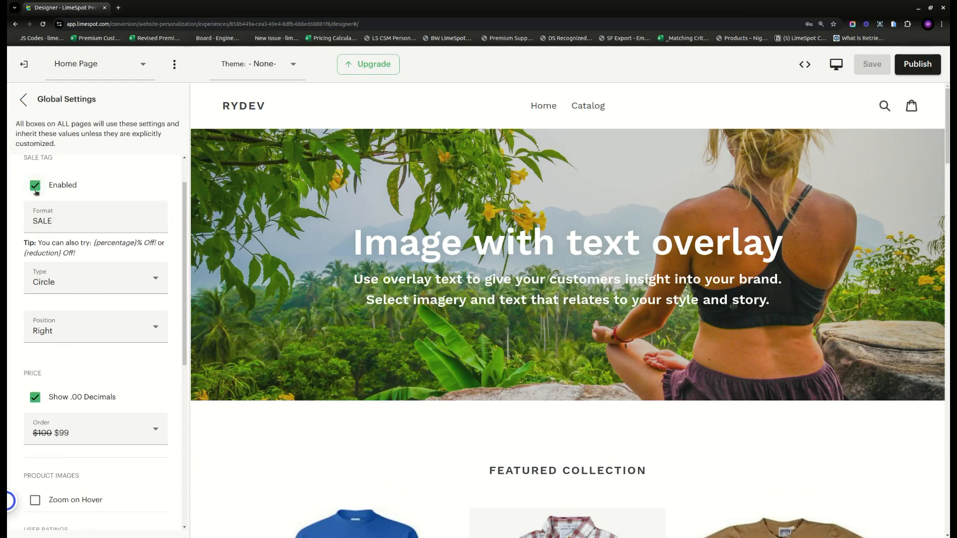
{"action": "left_click", "coordinate": [107, 283]}
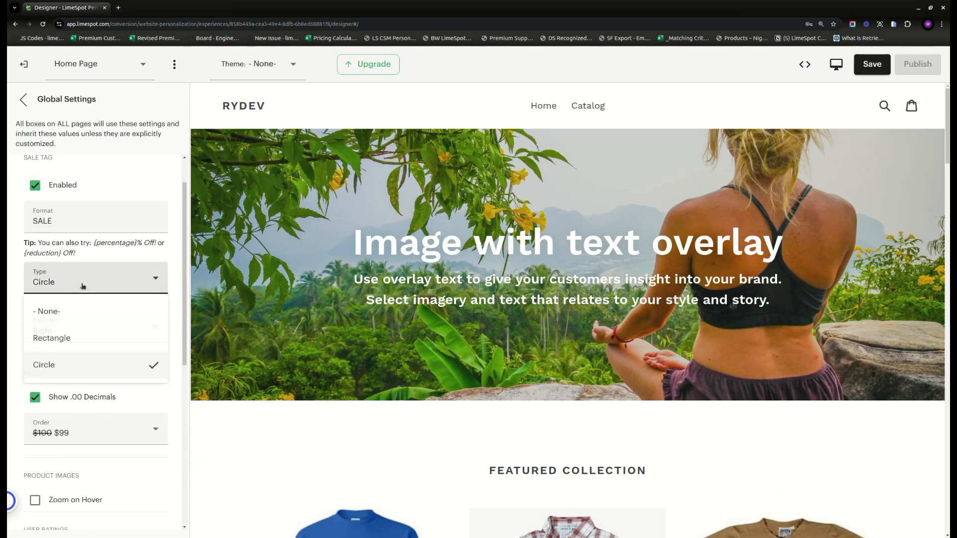
{"action": "left_click", "coordinate": [109, 287]}
{"action": "left_click", "coordinate": [91, 333]}
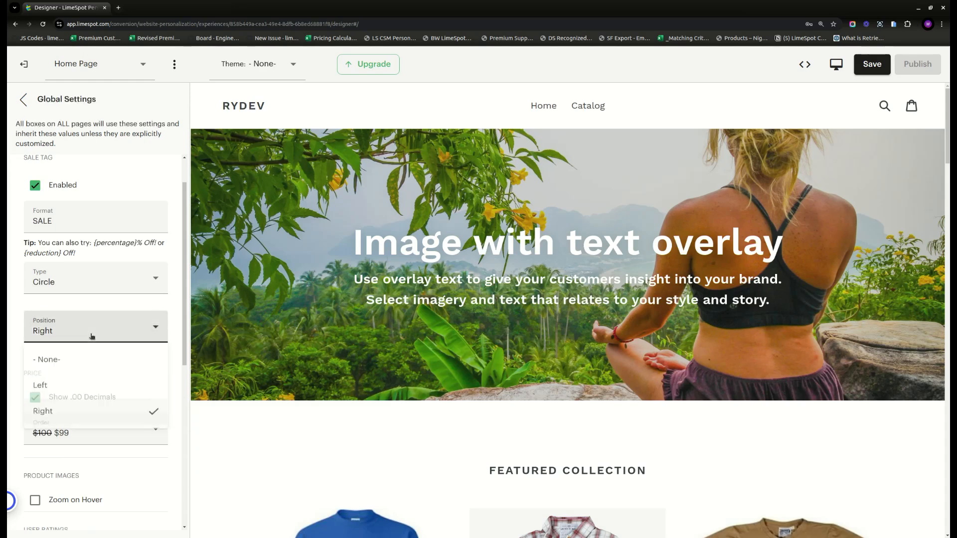
{"action": "left_click", "coordinate": [104, 331]}
Examine the General settings for price, product images, user ratings and loyalty points, comparing them with the home page preview
{"action": "scroll", "coordinate": [100, 329], "scroll_direction": "down", "scroll_amount": 3}
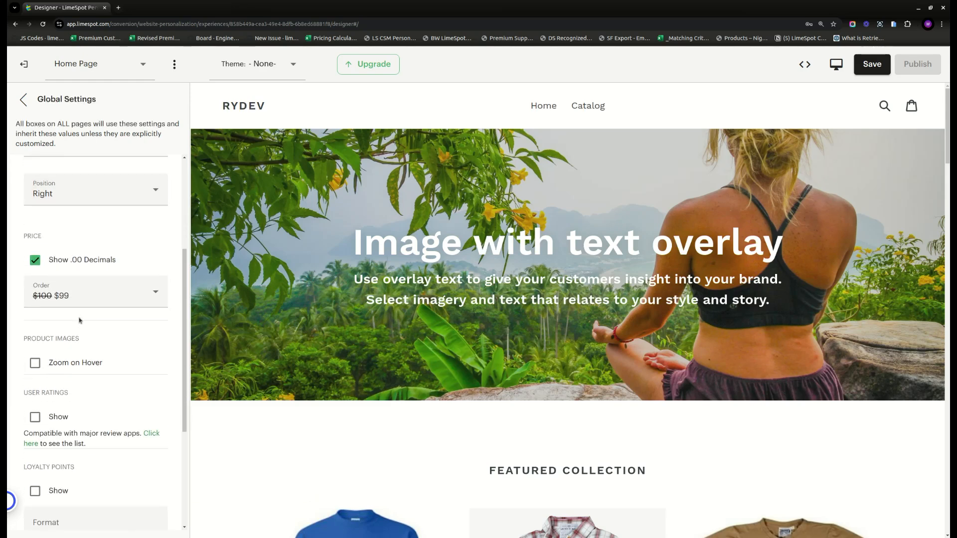
{"action": "scroll", "coordinate": [374, 367], "scroll_direction": "down", "scroll_amount": 3}
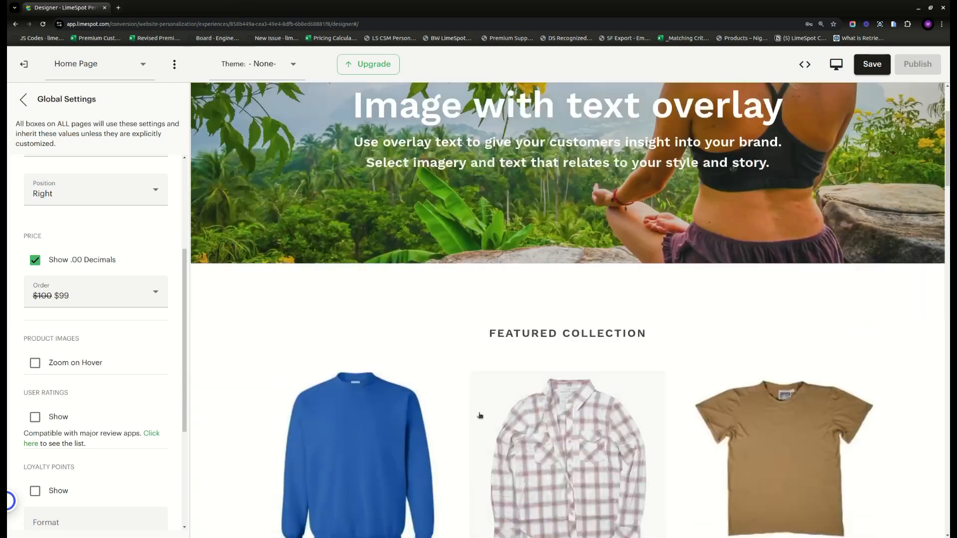
{"action": "scroll", "coordinate": [480, 415], "scroll_direction": "down", "scroll_amount": 8}
{"action": "scroll", "coordinate": [69, 256], "scroll_direction": "down", "scroll_amount": 2}
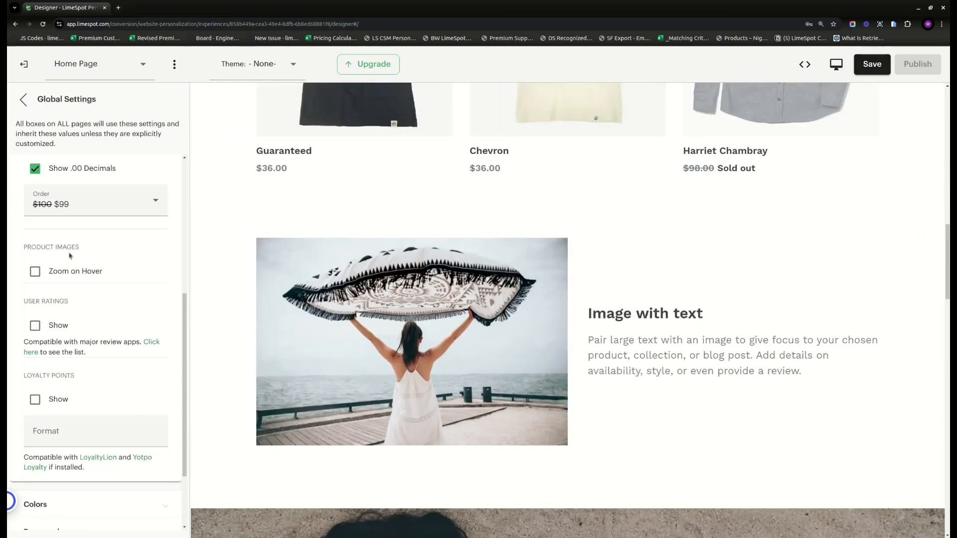
{"action": "scroll", "coordinate": [97, 290], "scroll_direction": "down", "scroll_amount": 2}
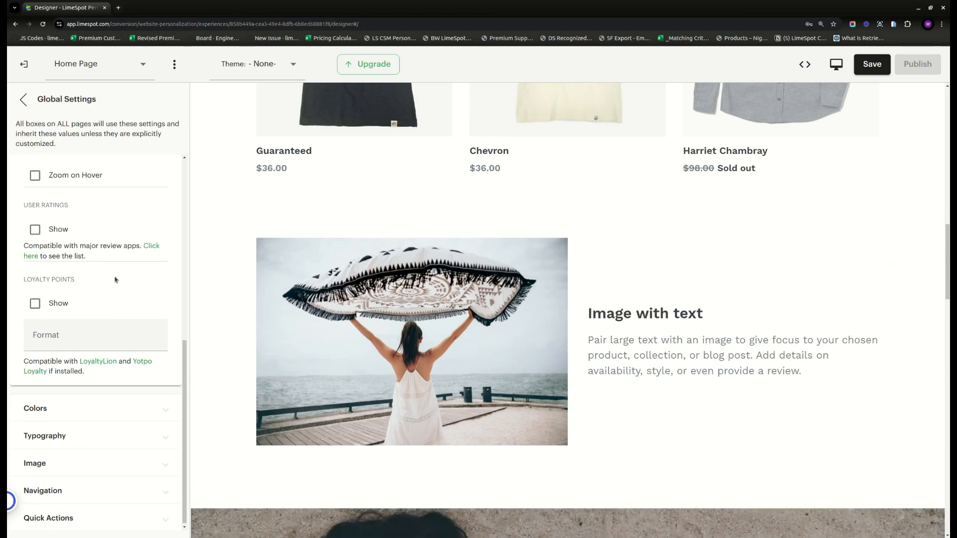
{"action": "scroll", "coordinate": [116, 280], "scroll_direction": "down", "scroll_amount": 1}
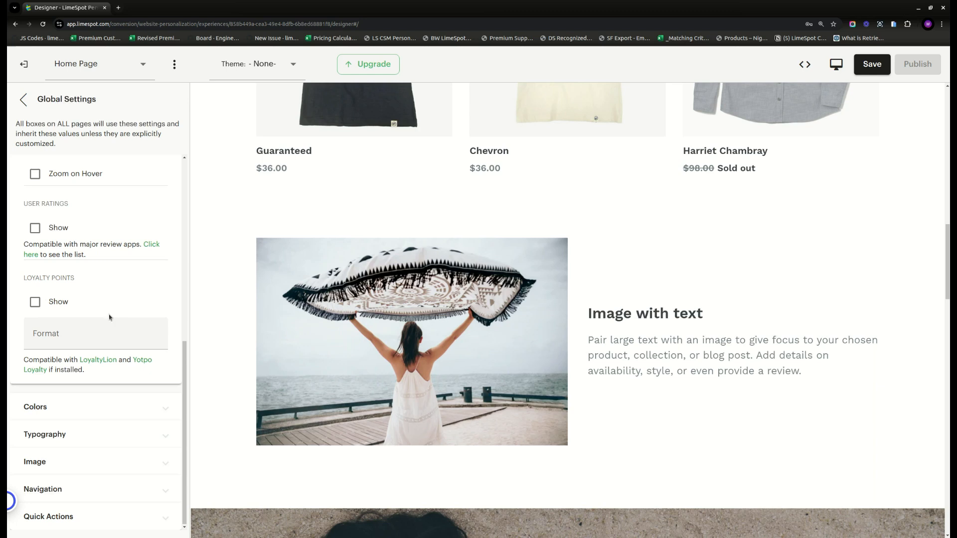
Open the Colors section of Global Settings and examine the box, product, price, sale tag, add to cart and next/prev button colors
{"action": "left_click", "coordinate": [80, 410]}
{"action": "scroll", "coordinate": [118, 372], "scroll_direction": "up", "scroll_amount": 5}
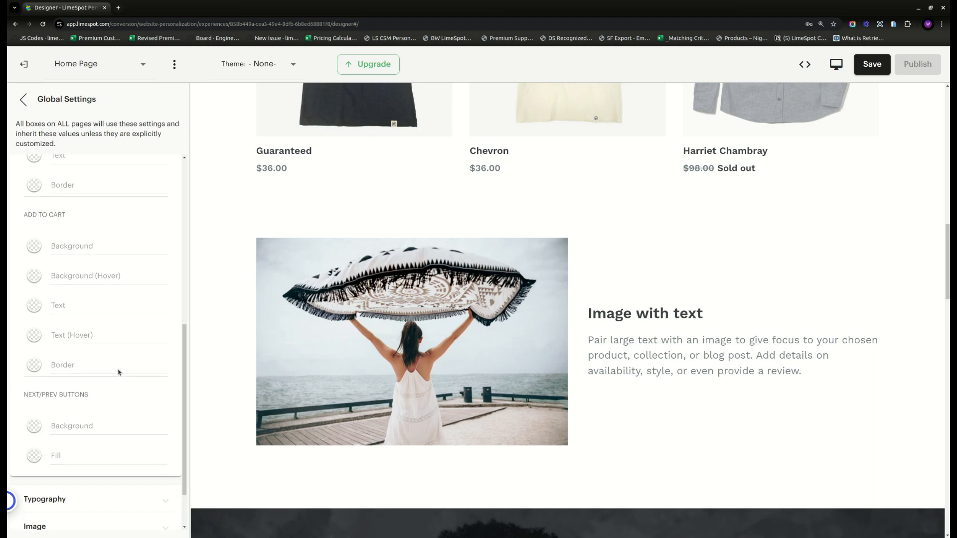
{"action": "scroll", "coordinate": [117, 370], "scroll_direction": "up", "scroll_amount": 1}
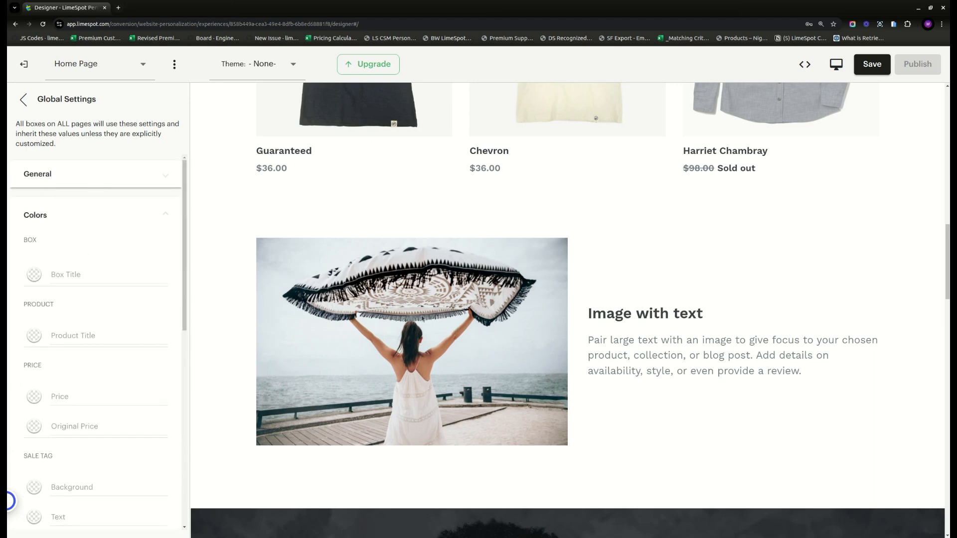
{"action": "scroll", "coordinate": [422, 319], "scroll_direction": "down", "scroll_amount": 1}
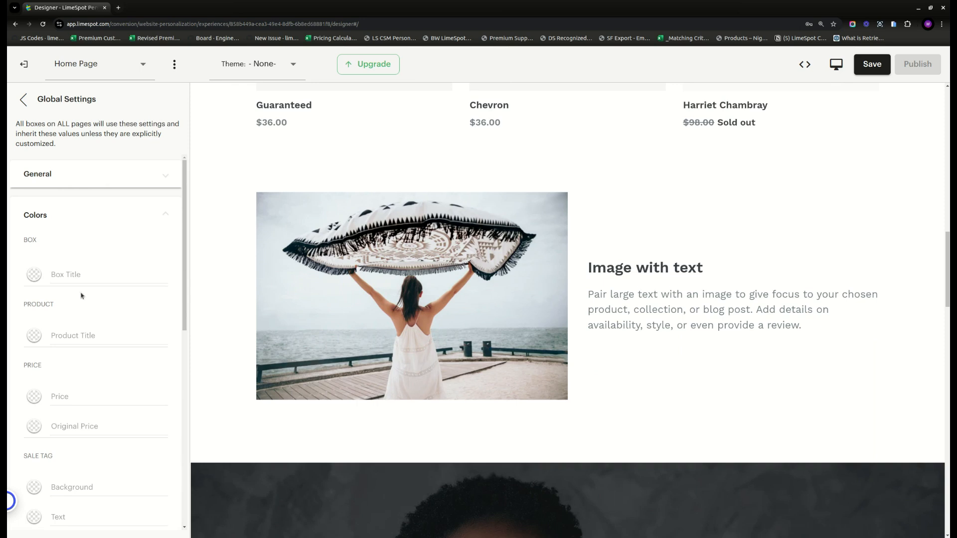
{"action": "scroll", "coordinate": [83, 274], "scroll_direction": "down", "scroll_amount": 1}
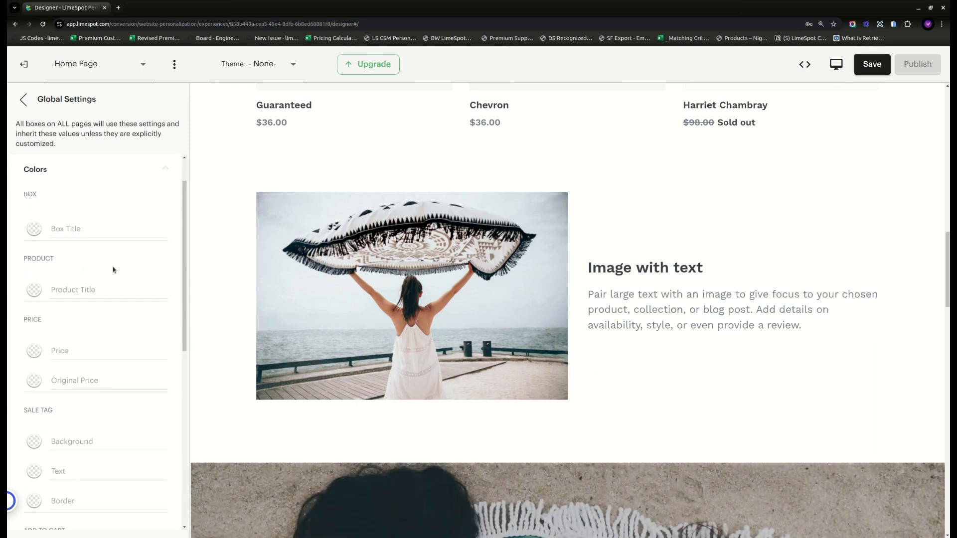
{"action": "scroll", "coordinate": [99, 294], "scroll_direction": "down", "scroll_amount": 1}
{"action": "scroll", "coordinate": [91, 303], "scroll_direction": "down", "scroll_amount": 1}
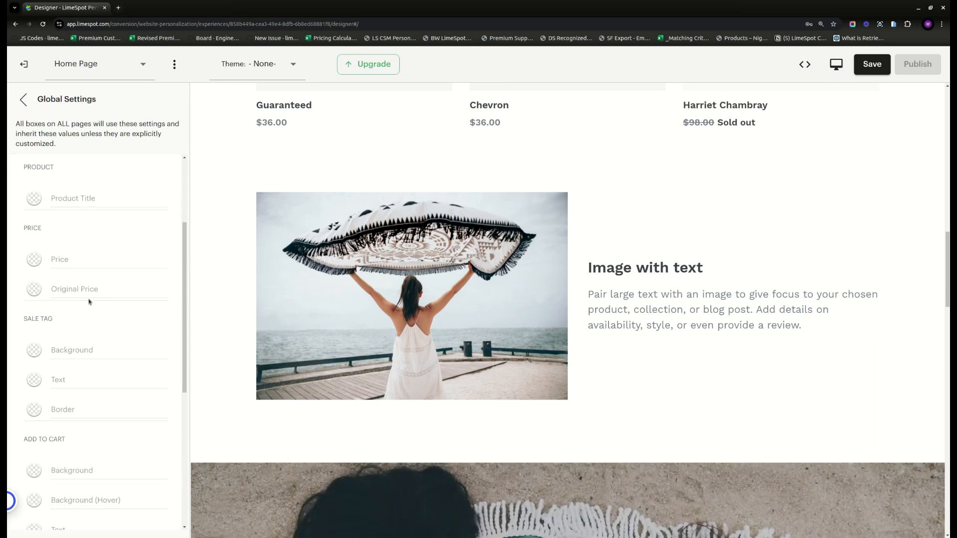
{"action": "scroll", "coordinate": [119, 306], "scroll_direction": "down", "scroll_amount": 4}
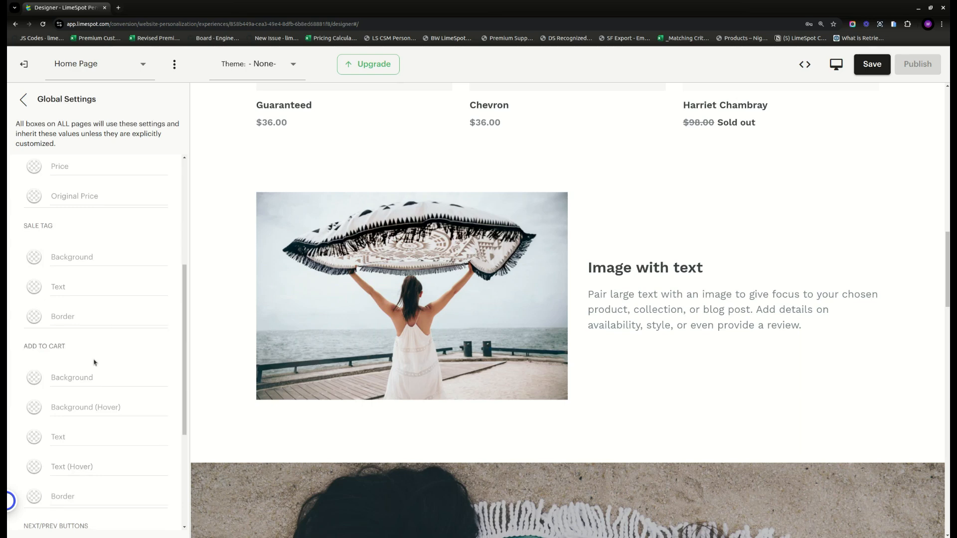
{"action": "scroll", "coordinate": [92, 397], "scroll_direction": "down", "scroll_amount": 1}
{"action": "scroll", "coordinate": [99, 397], "scroll_direction": "up", "scroll_amount": 4}
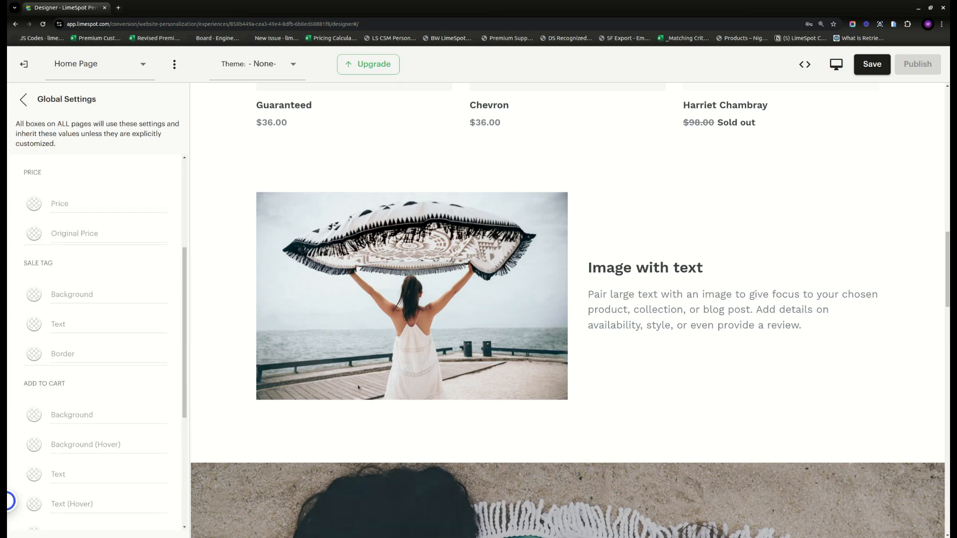
{"action": "scroll", "coordinate": [482, 378], "scroll_direction": "up", "scroll_amount": 3}
Set the global Box Title color of the recommendation boxes to red, #f40505
{"action": "scroll", "coordinate": [482, 379], "scroll_direction": "down", "scroll_amount": 10}
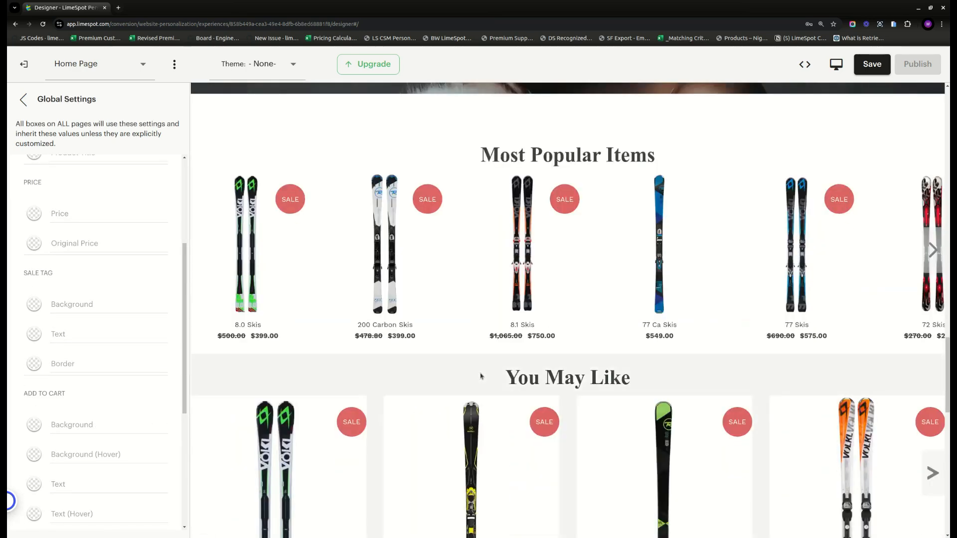
{"action": "scroll", "coordinate": [482, 376], "scroll_direction": "down", "scroll_amount": 3}
{"action": "scroll", "coordinate": [482, 375], "scroll_direction": "down", "scroll_amount": 4}
{"action": "scroll", "coordinate": [481, 376], "scroll_direction": "up", "scroll_amount": 1}
{"action": "scroll", "coordinate": [109, 240], "scroll_direction": "up", "scroll_amount": 3}
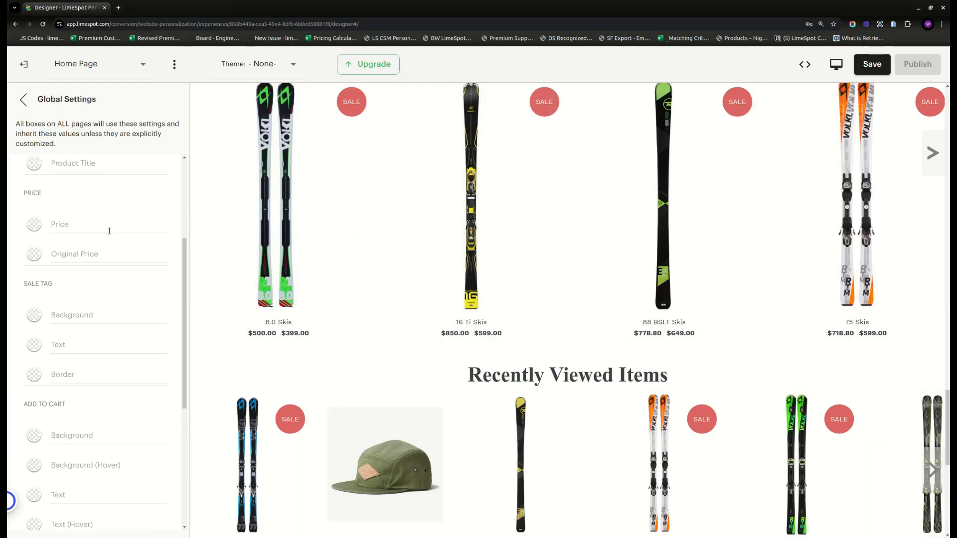
{"action": "scroll", "coordinate": [108, 252], "scroll_direction": "up", "scroll_amount": 1}
{"action": "left_click", "coordinate": [57, 278]}
{"action": "left_click", "coordinate": [37, 273]}
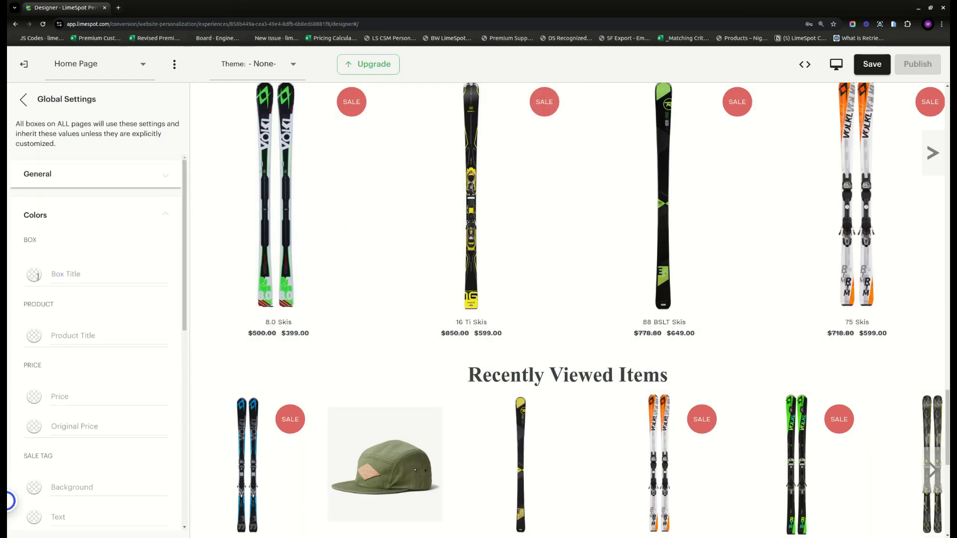
{"action": "left_click", "coordinate": [160, 307]}
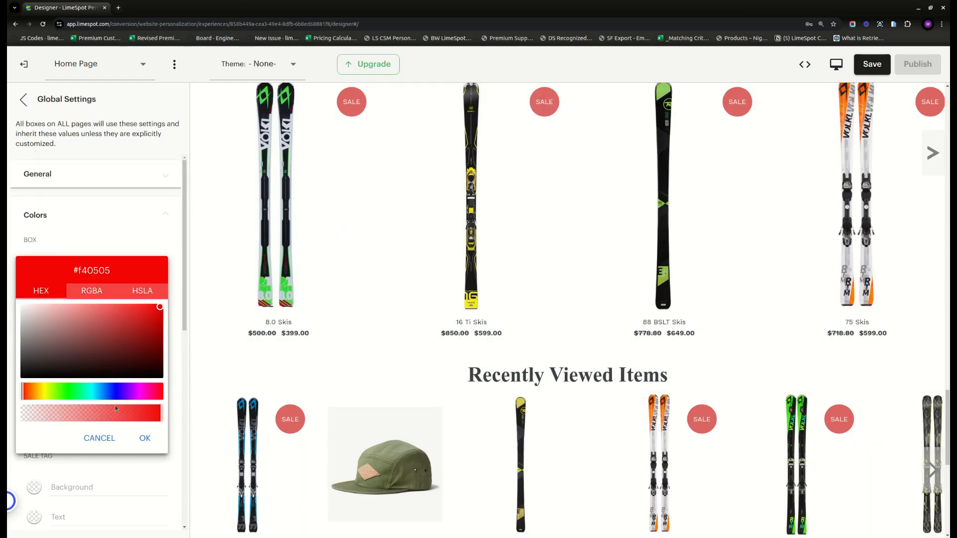
{"action": "left_click", "coordinate": [146, 439]}
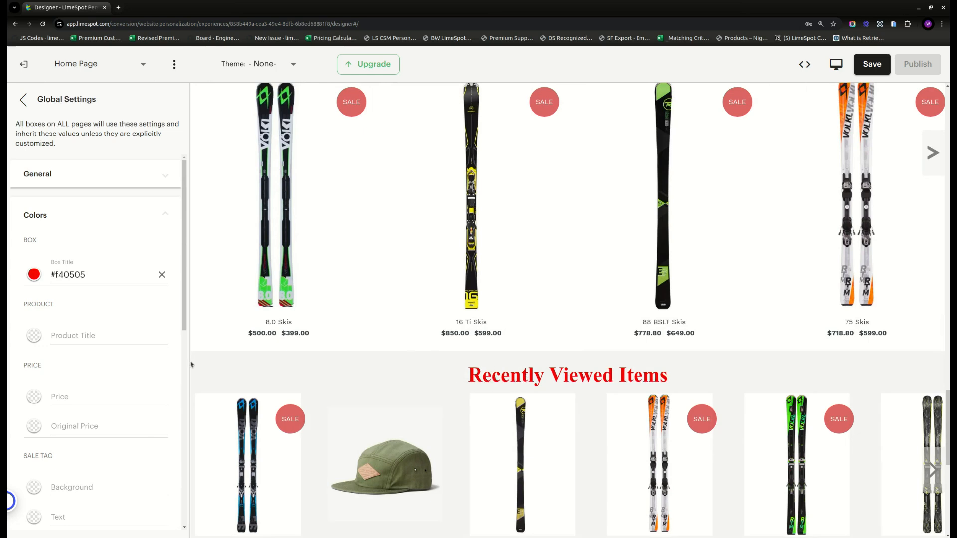
Set the global Product Title color to blue, #0707c6
{"action": "left_click", "coordinate": [104, 338]}
{"action": "left_click", "coordinate": [35, 337]}
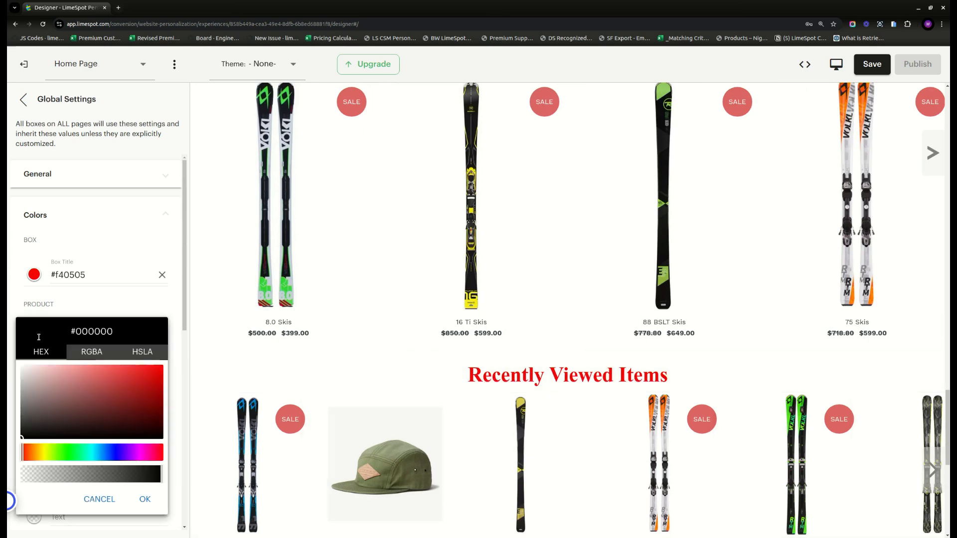
{"action": "left_click", "coordinate": [115, 452]}
{"action": "left_click", "coordinate": [158, 381]}
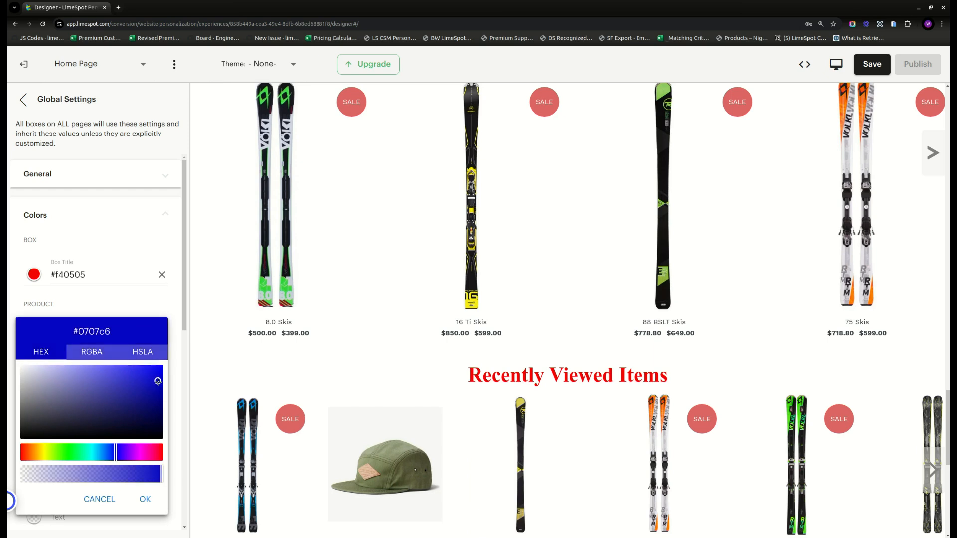
{"action": "left_click", "coordinate": [145, 500]}
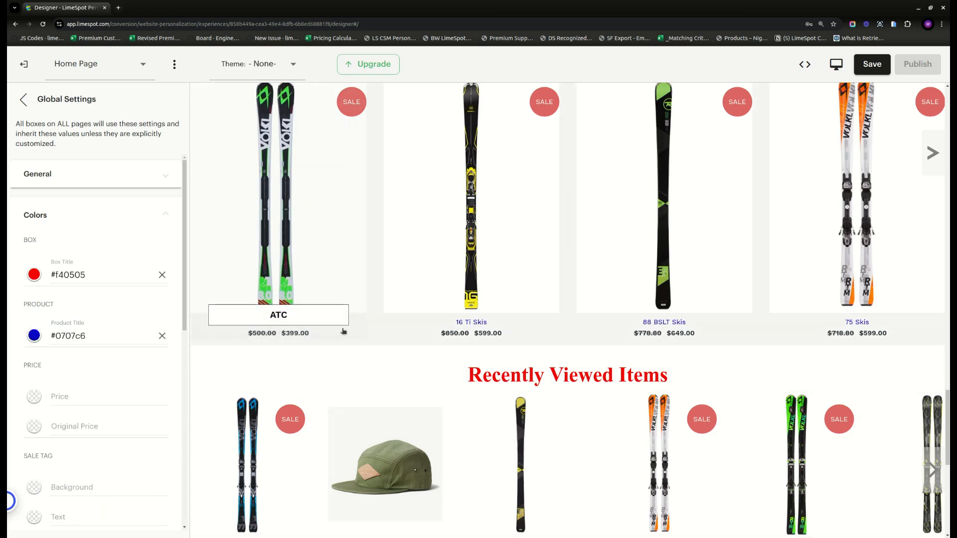
Open the Typography section of Global Settings and examine the font, size, weight and alignment options for the box titles
{"action": "scroll", "coordinate": [129, 389], "scroll_direction": "down", "scroll_amount": 6}
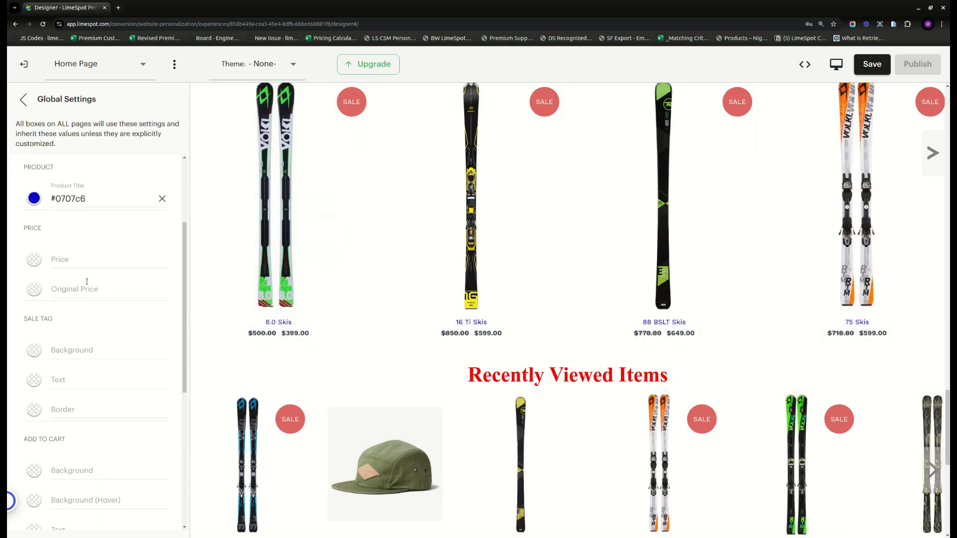
{"action": "scroll", "coordinate": [92, 324], "scroll_direction": "down", "scroll_amount": 2}
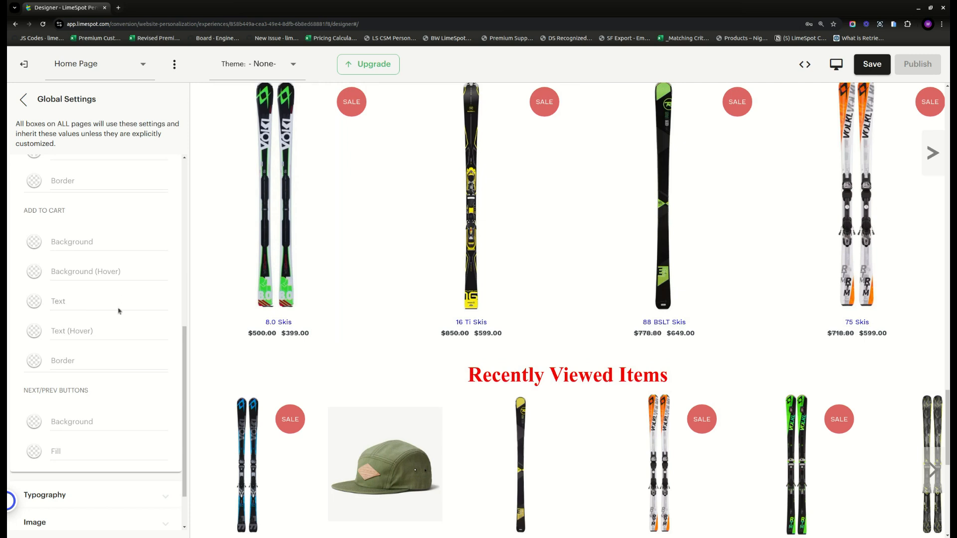
{"action": "scroll", "coordinate": [108, 379], "scroll_direction": "down", "scroll_amount": 2}
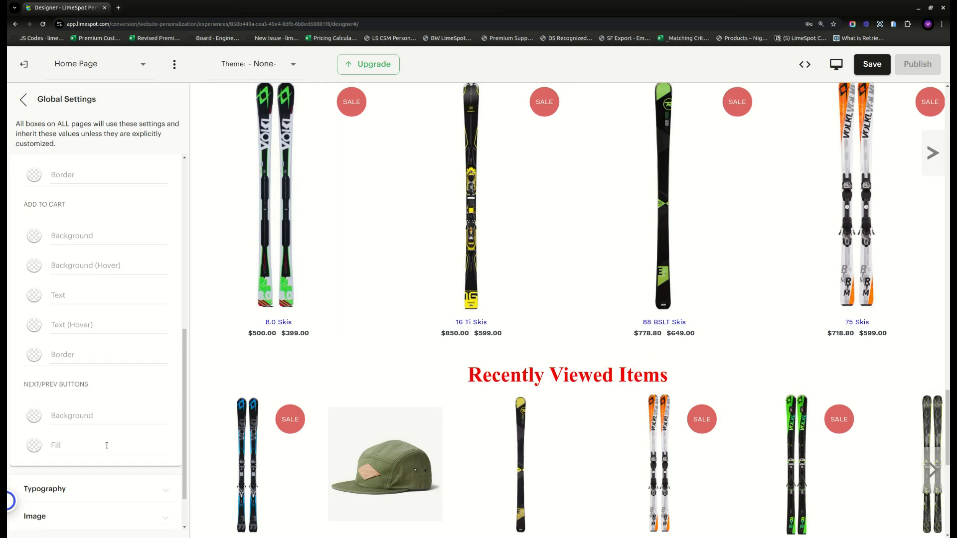
{"action": "left_click", "coordinate": [95, 436]}
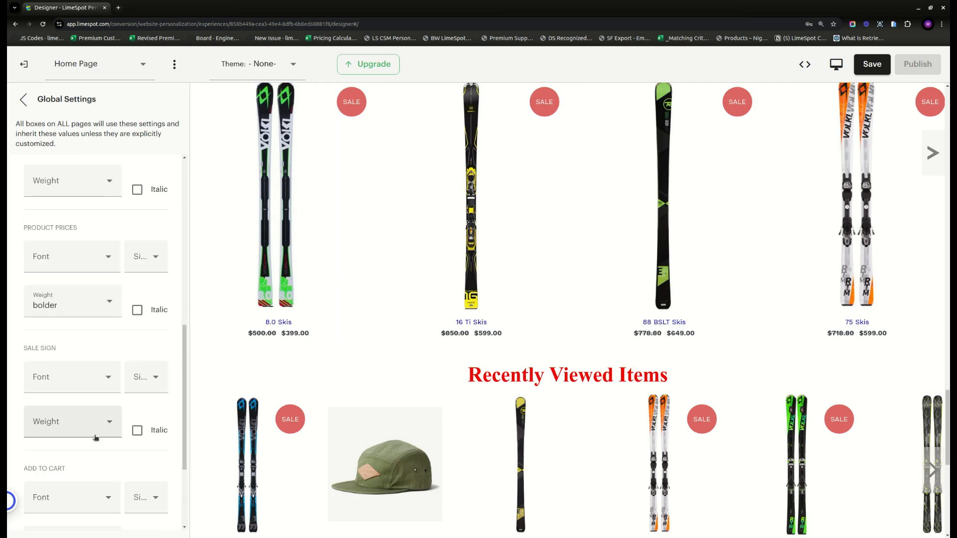
{"action": "scroll", "coordinate": [91, 434], "scroll_direction": "up", "scroll_amount": 8}
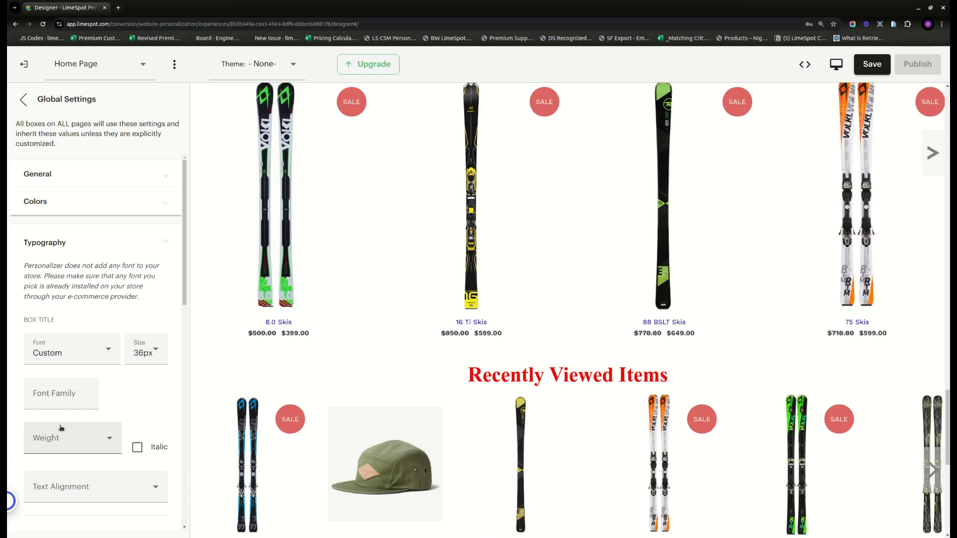
{"action": "scroll", "coordinate": [141, 396], "scroll_direction": "down", "scroll_amount": 2}
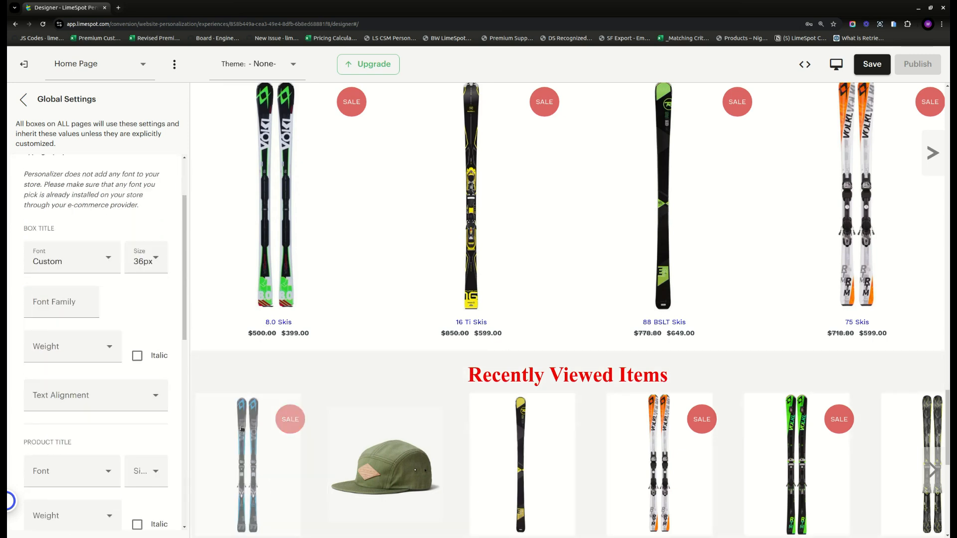
Set the global Box Title font size to 20px
{"action": "scroll", "coordinate": [478, 421], "scroll_direction": "up", "scroll_amount": 1}
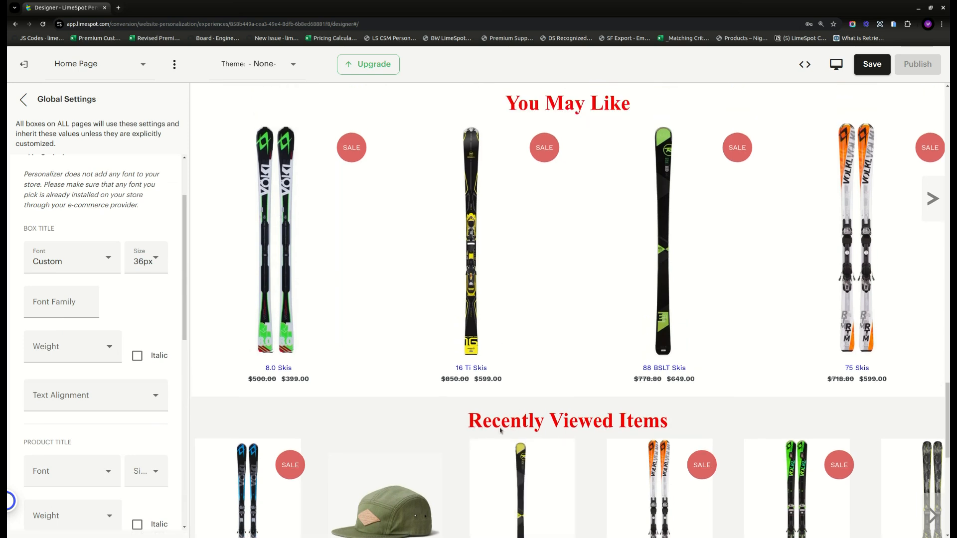
{"action": "scroll", "coordinate": [500, 431], "scroll_direction": "down", "scroll_amount": 2}
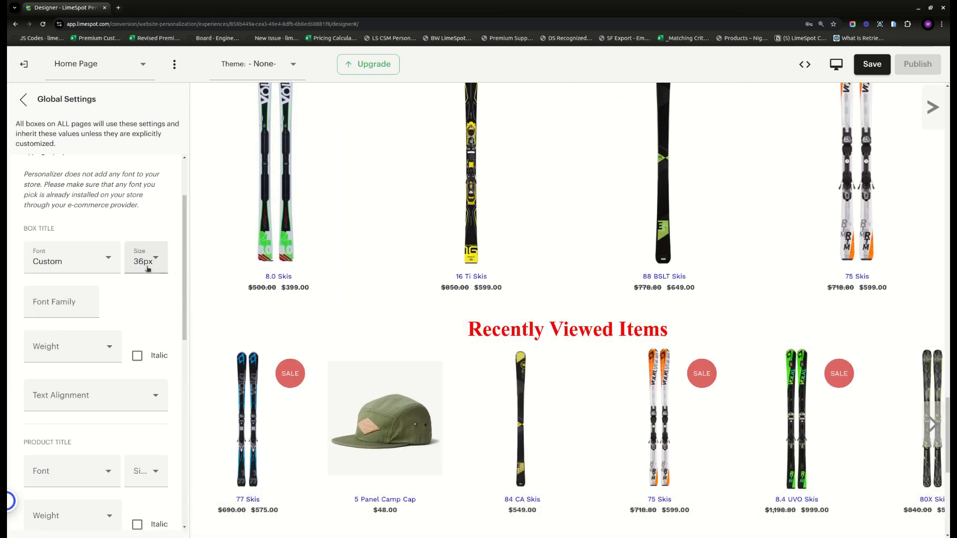
{"action": "left_click", "coordinate": [145, 267]}
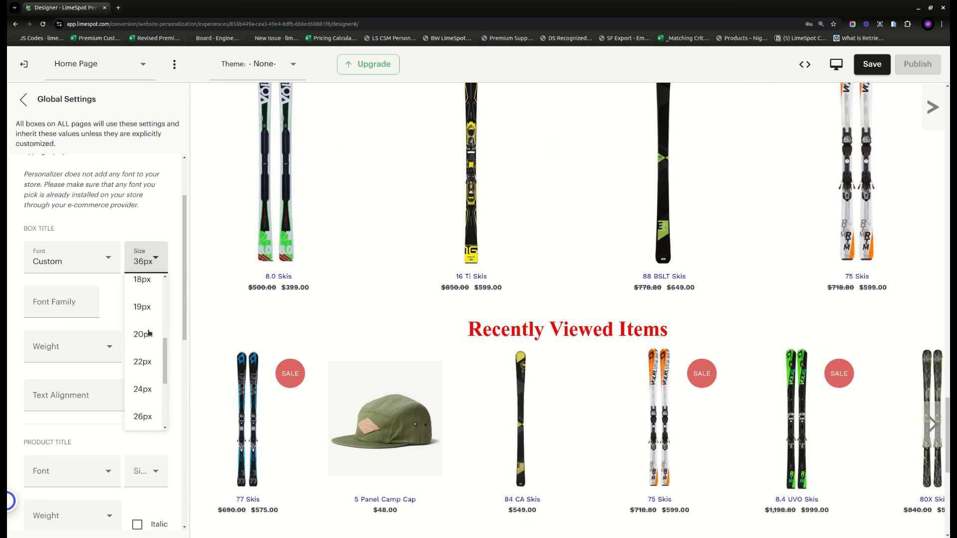
{"action": "left_click", "coordinate": [142, 334]}
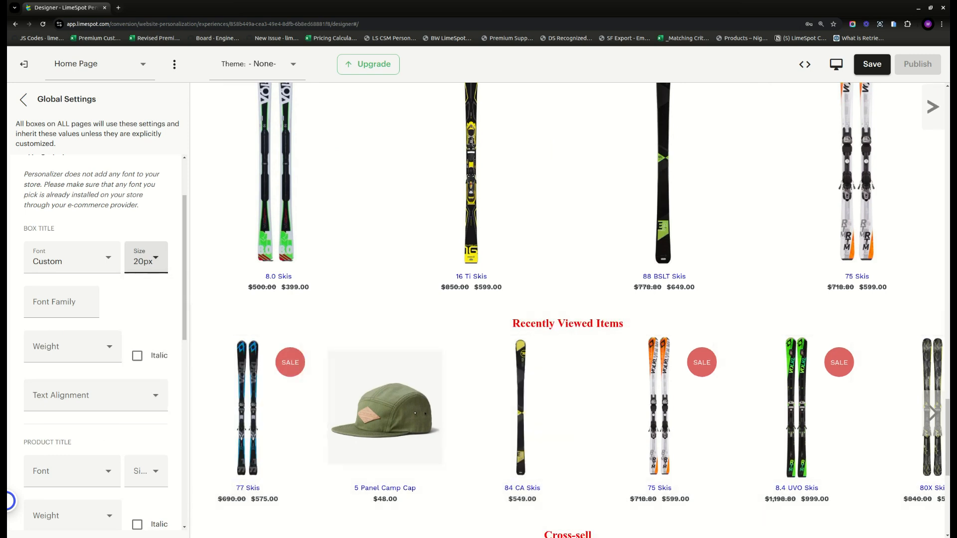
Try Left and Right text alignment on the global Box Title and settle on Center
{"action": "left_click", "coordinate": [101, 396]}
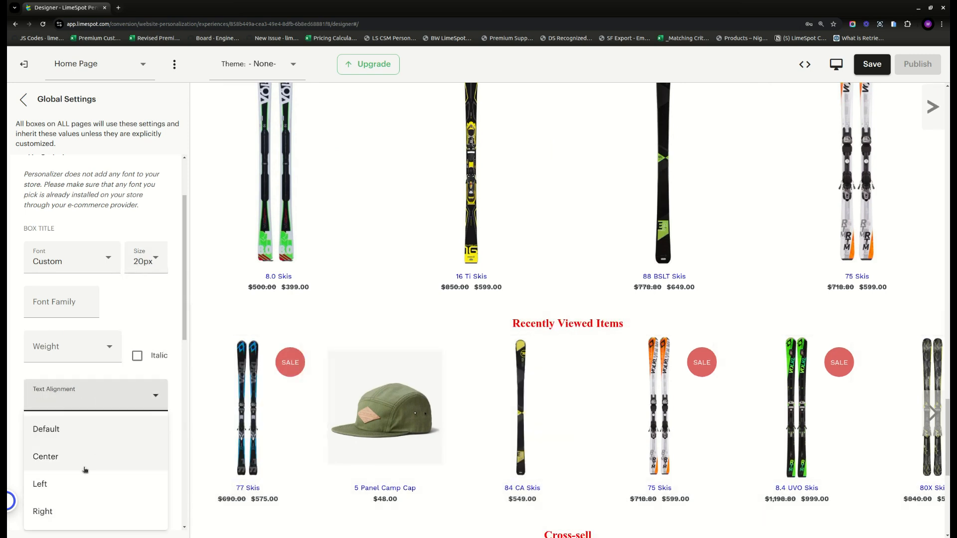
{"action": "left_click", "coordinate": [64, 486]}
{"action": "left_click", "coordinate": [94, 397]}
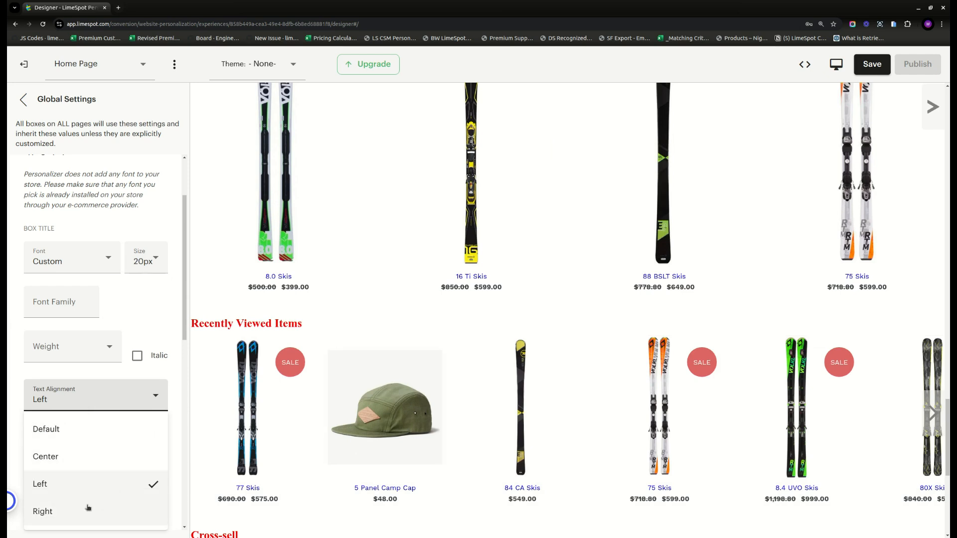
{"action": "left_click", "coordinate": [71, 514]}
{"action": "left_click", "coordinate": [102, 398]}
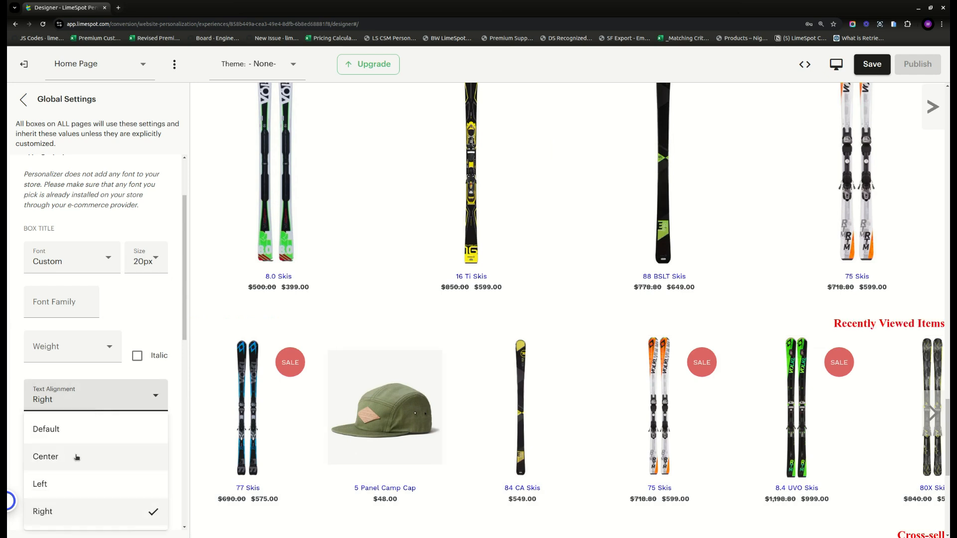
{"action": "left_click", "coordinate": [85, 461]}
Look through the remaining typography options and set Items per Page to 6 in the global Image settings
{"action": "scroll", "coordinate": [64, 461], "scroll_direction": "down", "scroll_amount": 3}
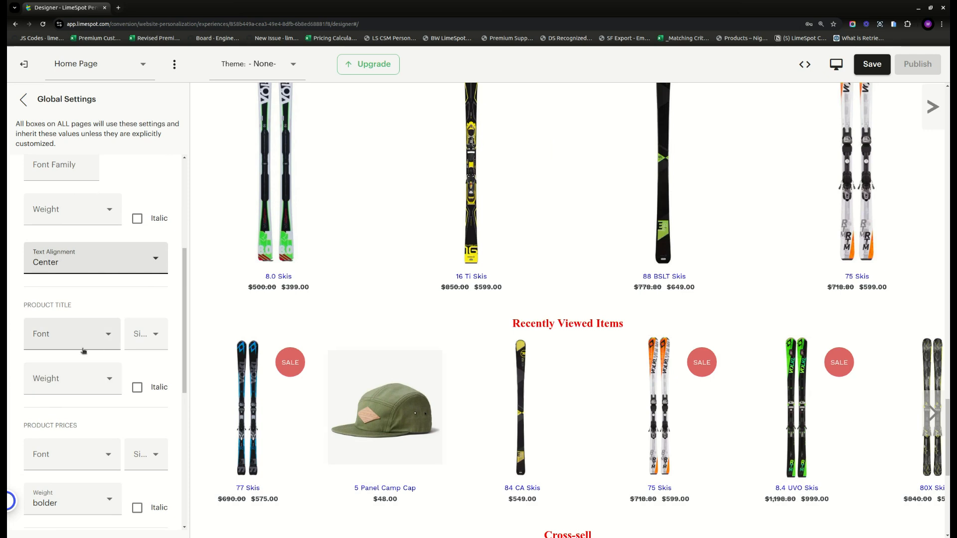
{"action": "scroll", "coordinate": [83, 352], "scroll_direction": "down", "scroll_amount": 2}
{"action": "scroll", "coordinate": [83, 351], "scroll_direction": "down", "scroll_amount": 3}
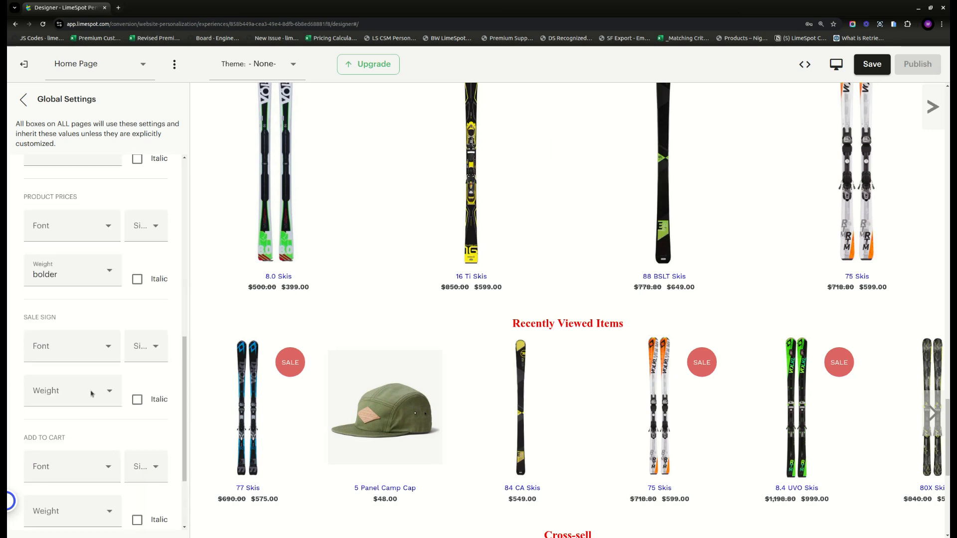
{"action": "scroll", "coordinate": [91, 392], "scroll_direction": "down", "scroll_amount": 3}
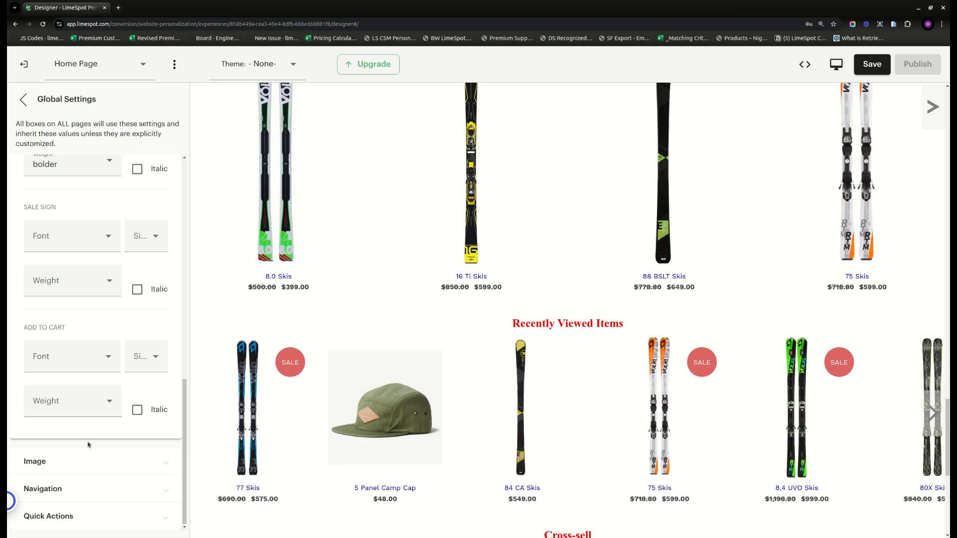
{"action": "left_click", "coordinate": [87, 469]}
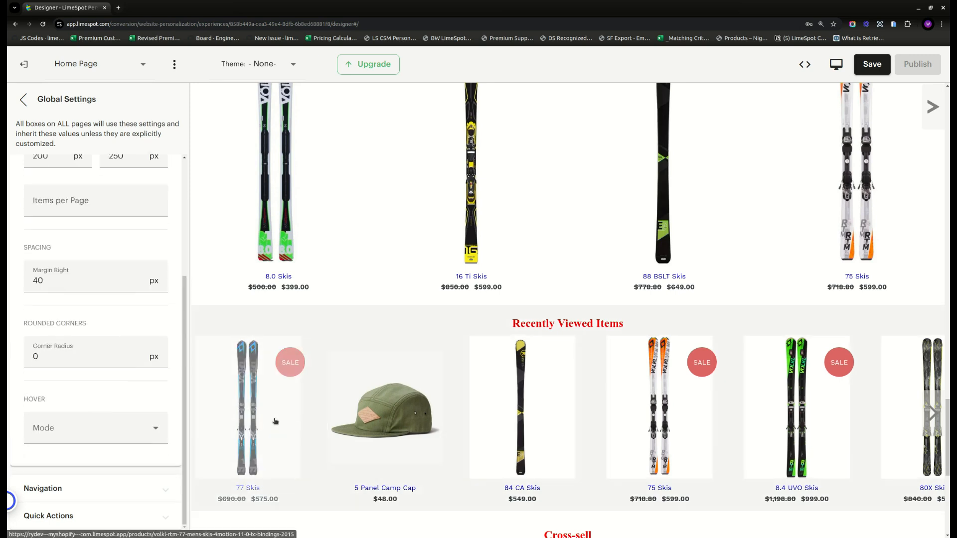
{"action": "scroll", "coordinate": [103, 421], "scroll_direction": "up", "scroll_amount": 3}
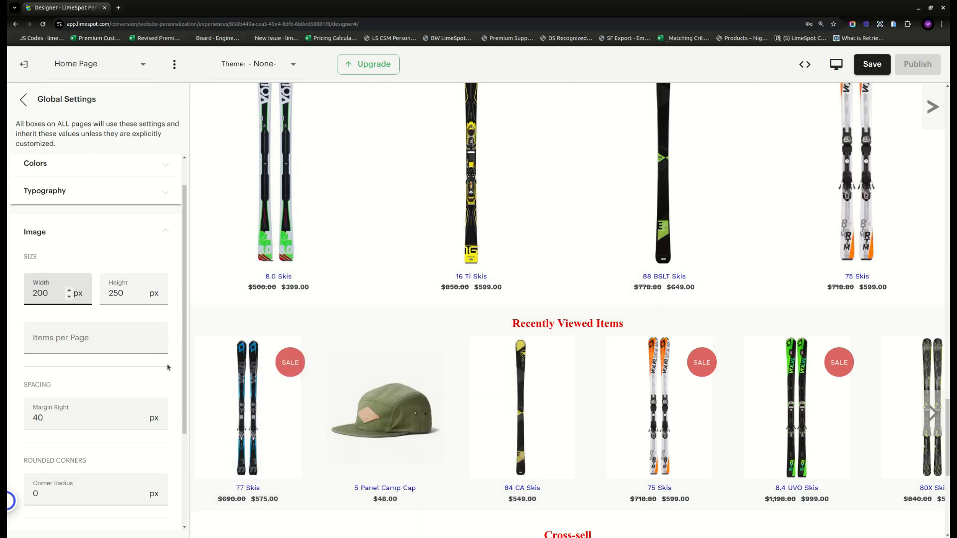
{"action": "left_click", "coordinate": [125, 346]}
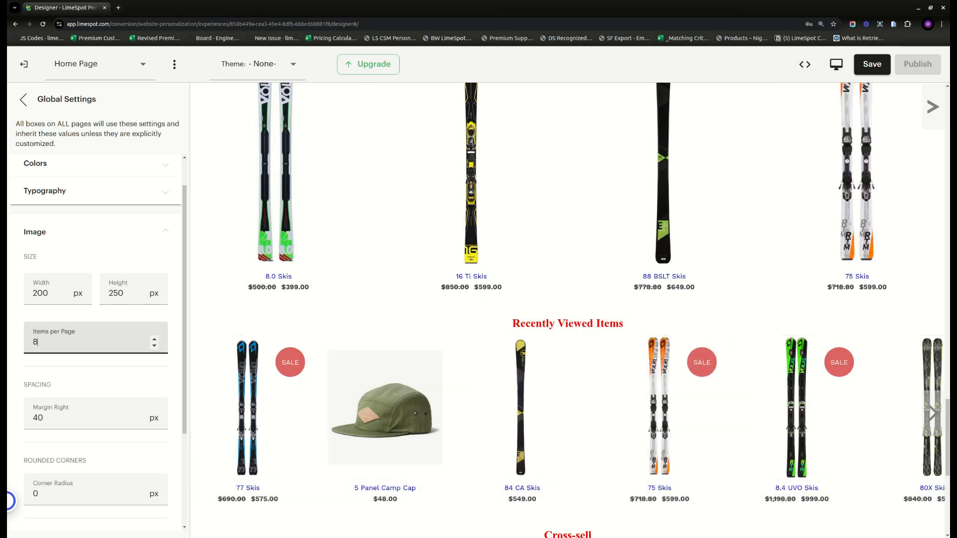
{"action": "scroll", "coordinate": [588, 397], "scroll_direction": "down", "scroll_amount": 5}
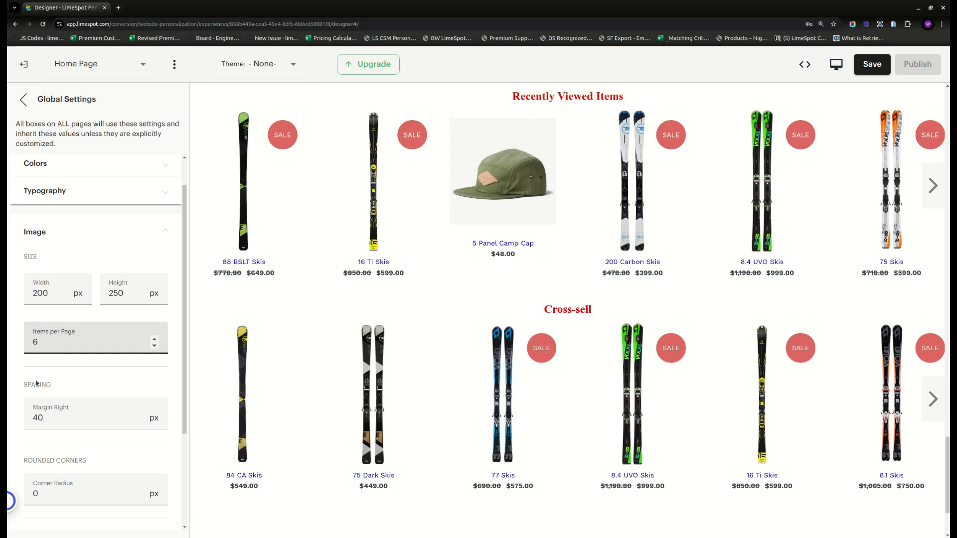
Set the global image corner radius to 15 px and the image hover mode to Show 2nd Image
{"action": "scroll", "coordinate": [116, 417], "scroll_direction": "down", "scroll_amount": 1}
{"action": "scroll", "coordinate": [116, 417], "scroll_direction": "down", "scroll_amount": 1}
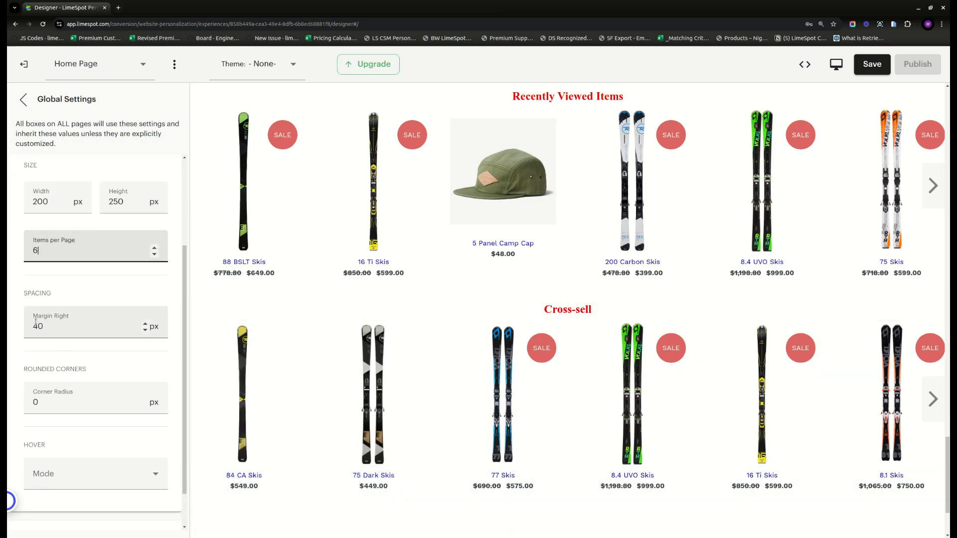
{"action": "scroll", "coordinate": [75, 348], "scroll_direction": "down", "scroll_amount": 1}
{"action": "left_click", "coordinate": [48, 355]}
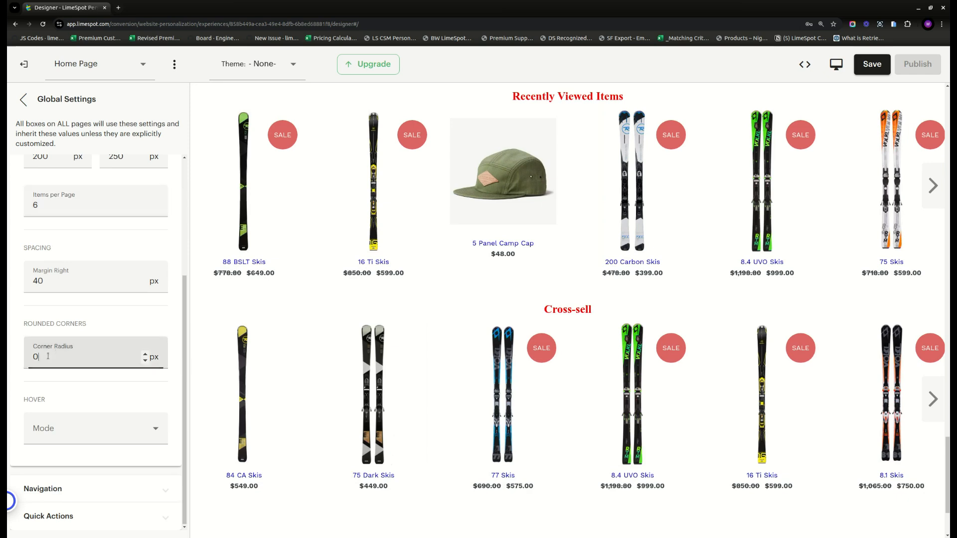
{"action": "type", "text": "15"}
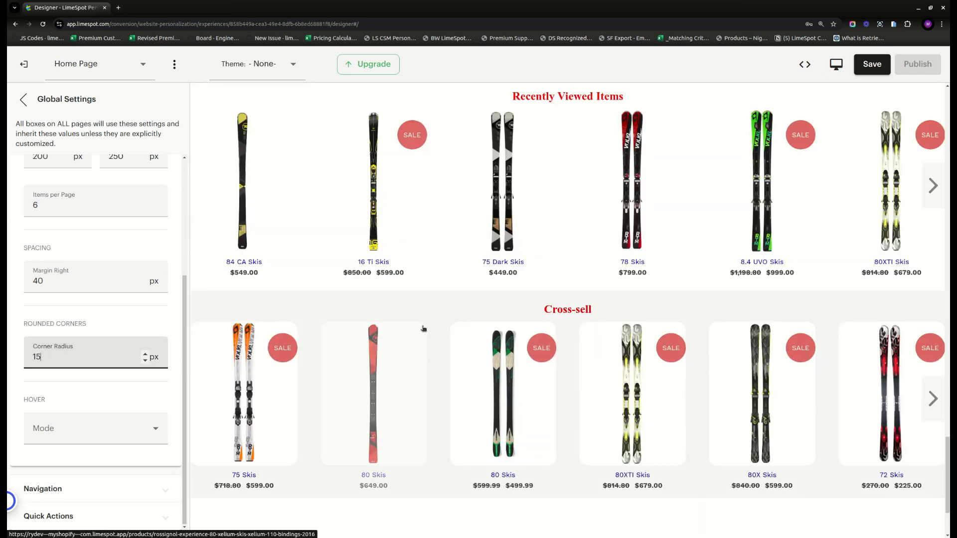
{"action": "left_click", "coordinate": [114, 429]}
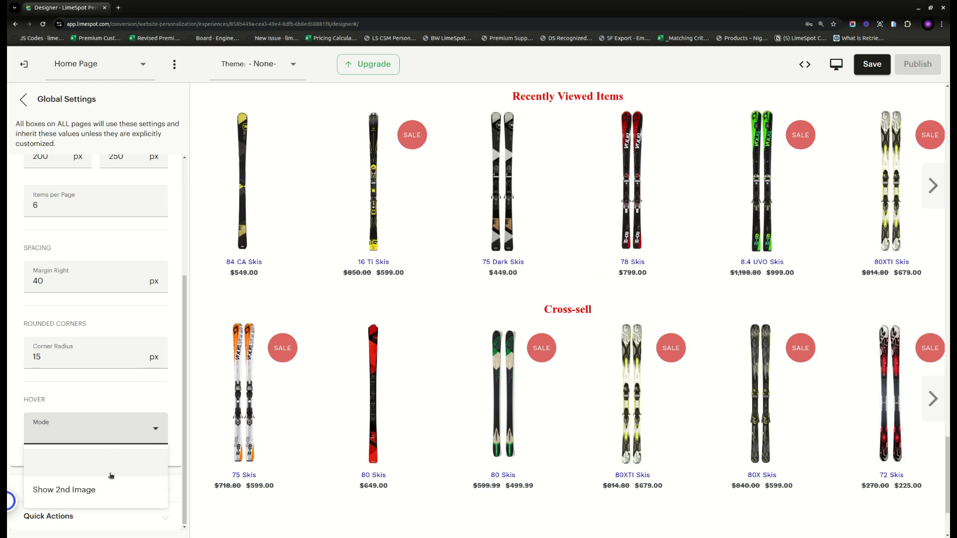
{"action": "left_click", "coordinate": [100, 494]}
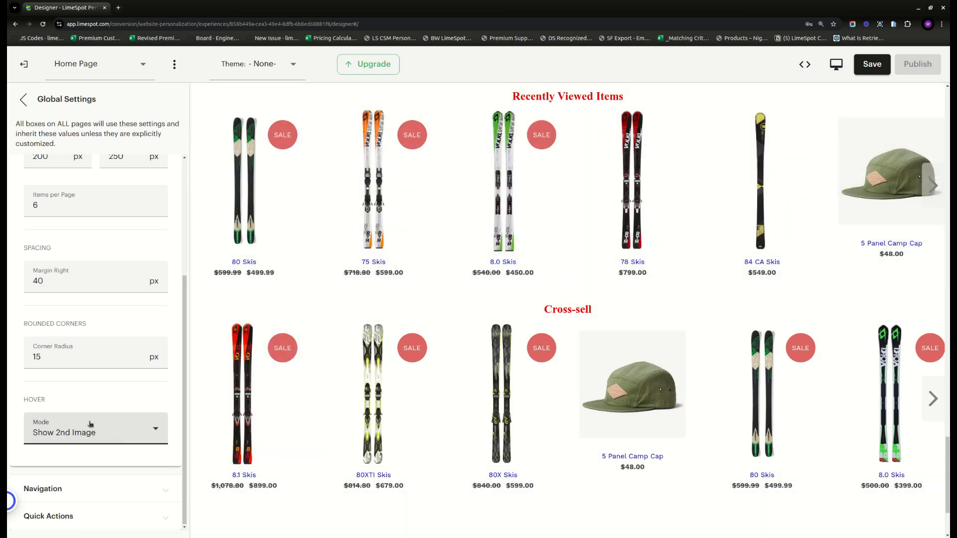
In the Navigation settings, set the next/prev buttons mode to Pop out and look over the available button types
{"action": "left_click", "coordinate": [106, 489]}
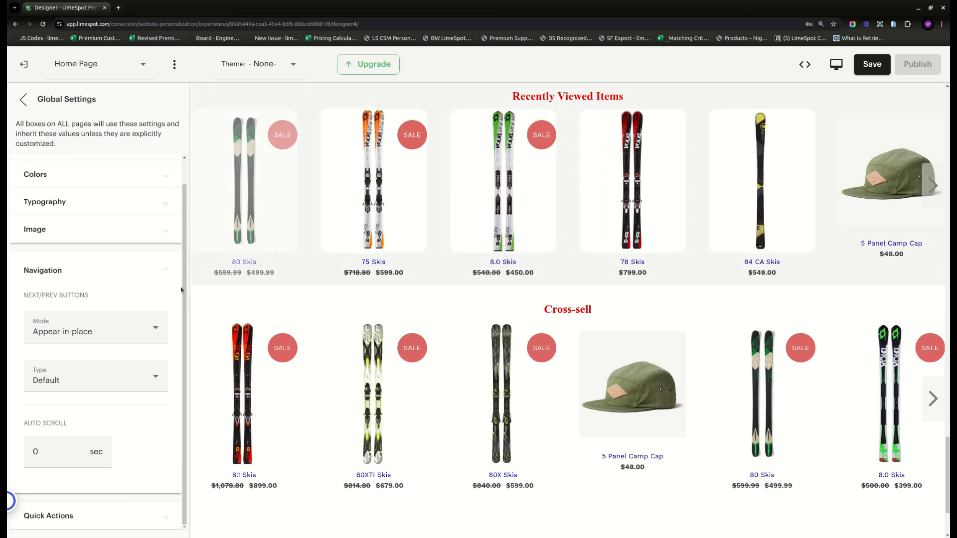
{"action": "left_click", "coordinate": [116, 334]}
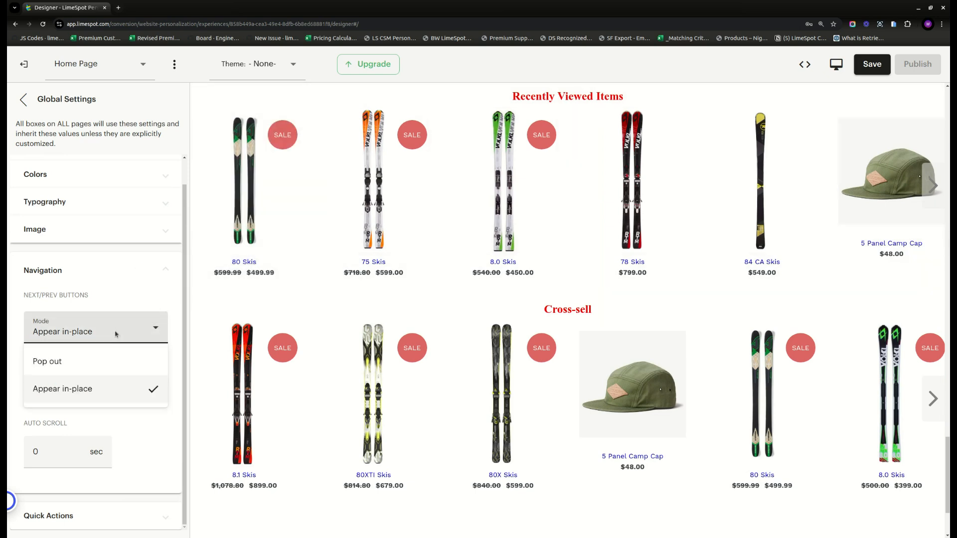
{"action": "left_click", "coordinate": [116, 334]}
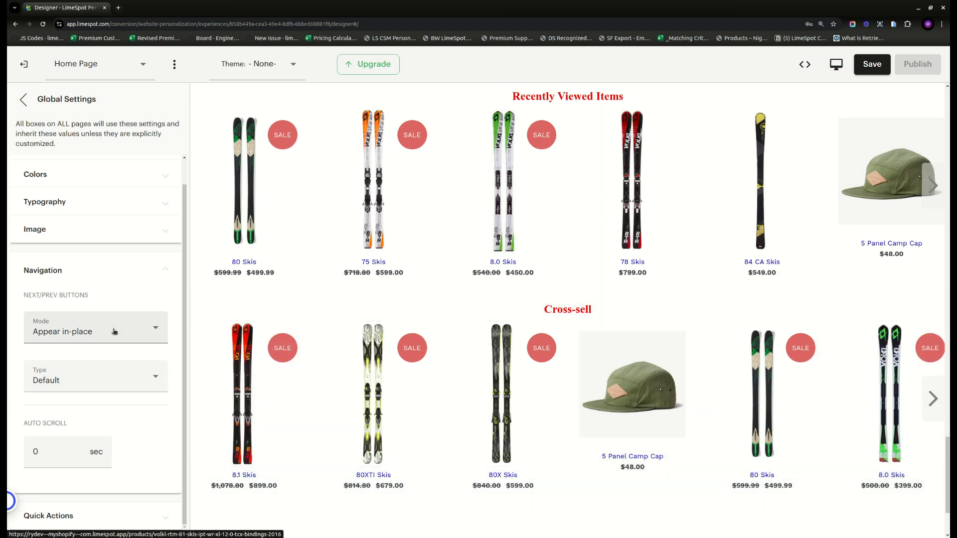
{"action": "left_click", "coordinate": [153, 326]}
{"action": "left_click", "coordinate": [85, 366]}
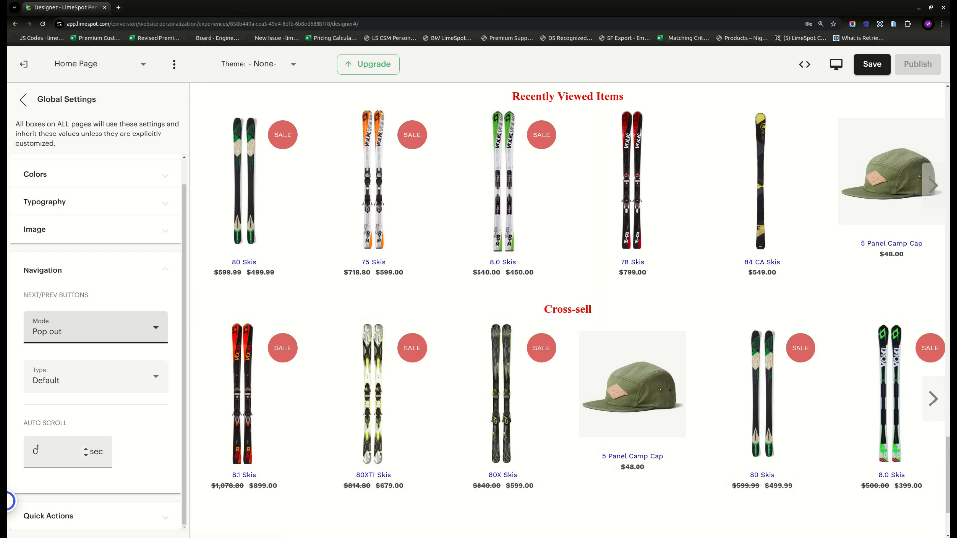
{"action": "left_click", "coordinate": [120, 377]}
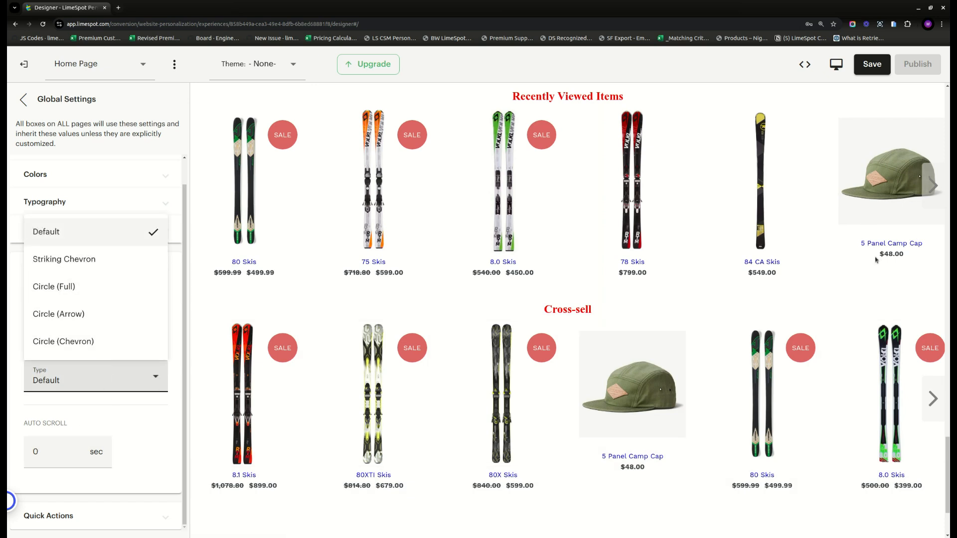
{"action": "left_click", "coordinate": [146, 464]}
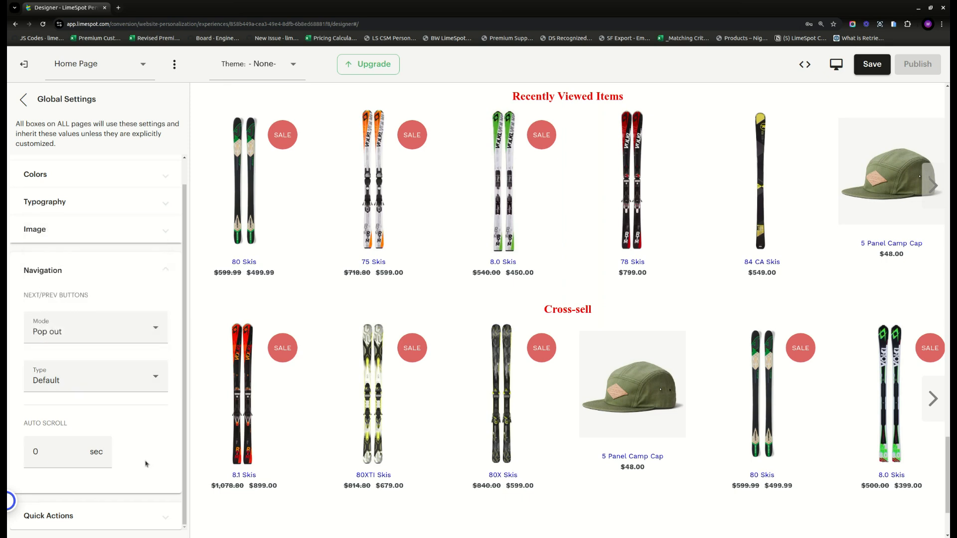
In the Quick Actions settings, set the Add to Cart button mode to Overlay on Hover and preview it on a product
{"action": "left_click", "coordinate": [111, 519]}
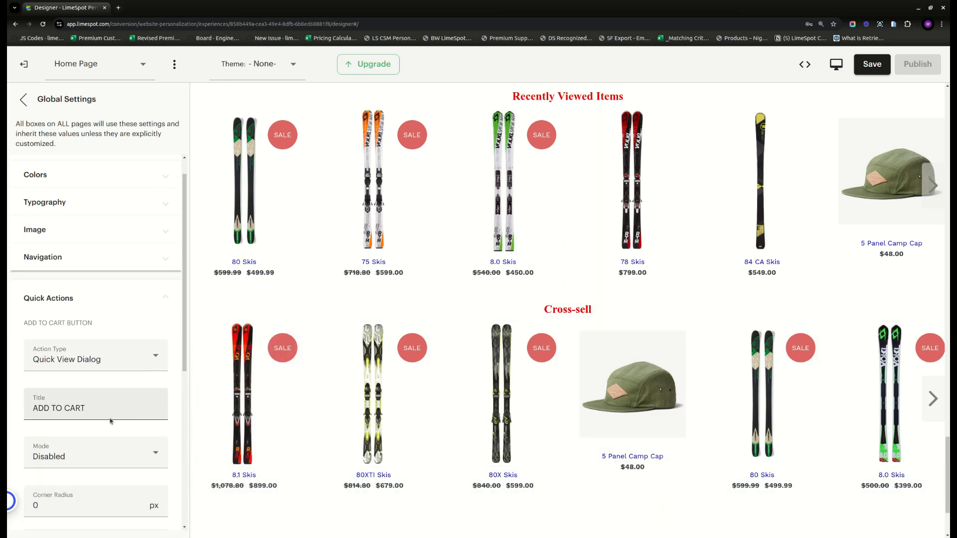
{"action": "scroll", "coordinate": [90, 449], "scroll_direction": "down", "scroll_amount": 2}
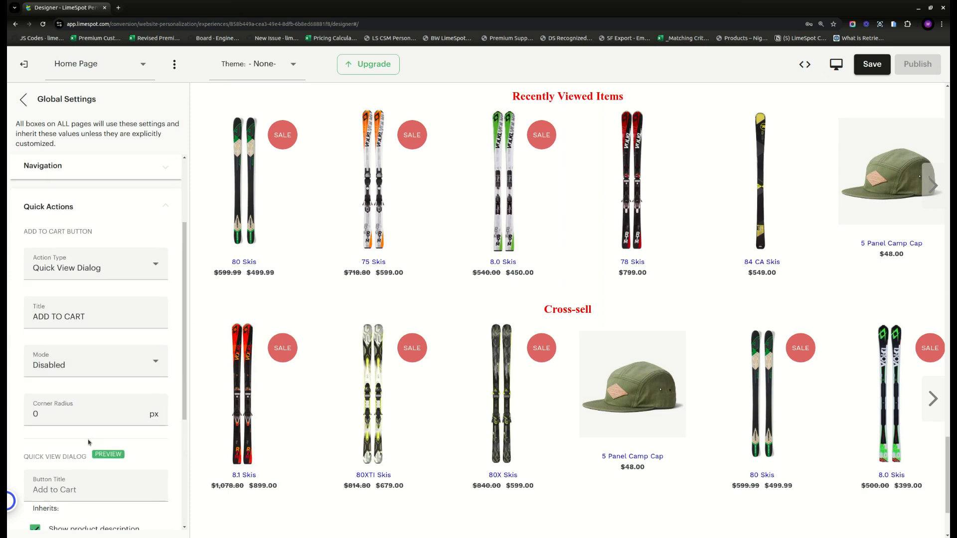
{"action": "scroll", "coordinate": [122, 481], "scroll_direction": "down", "scroll_amount": 2}
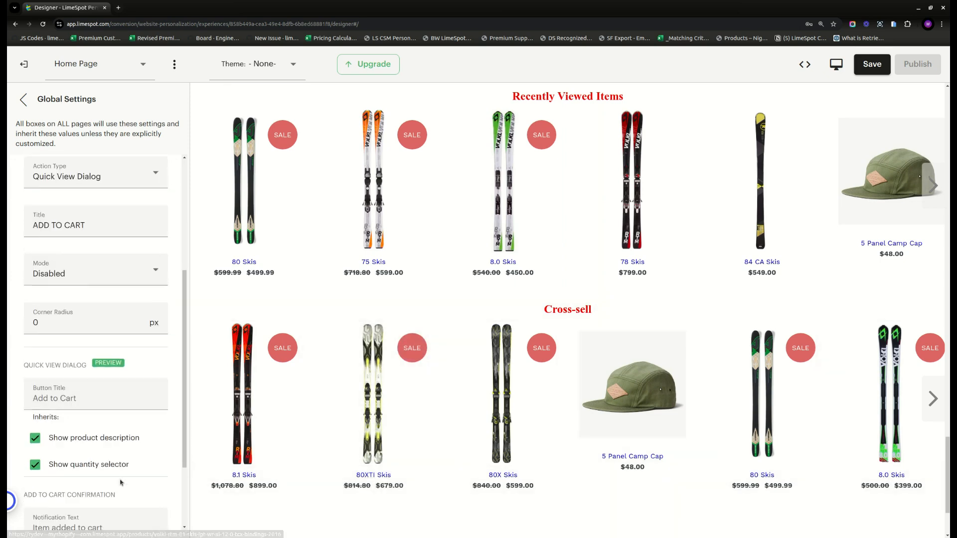
{"action": "scroll", "coordinate": [42, 344], "scroll_direction": "up", "scroll_amount": 1}
{"action": "left_click", "coordinate": [100, 320]}
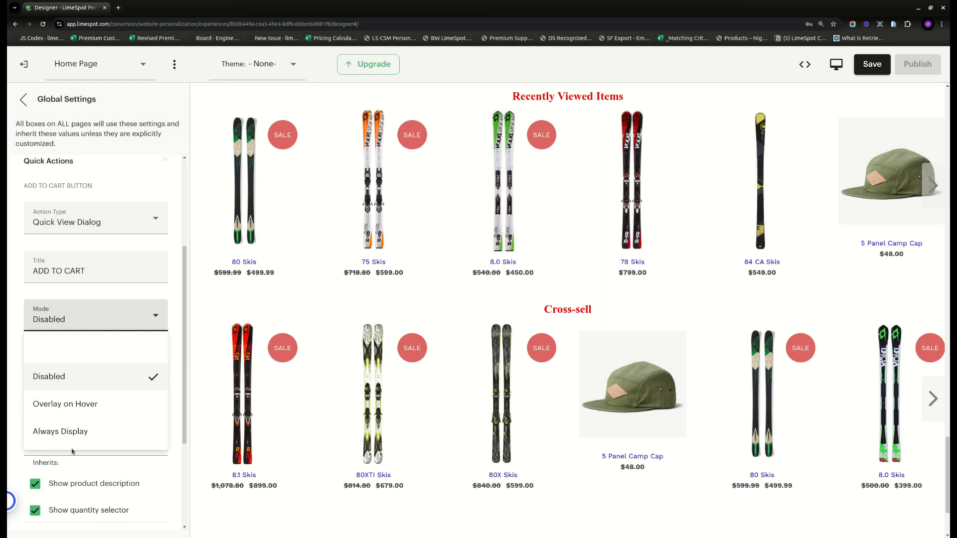
{"action": "left_click", "coordinate": [70, 404]}
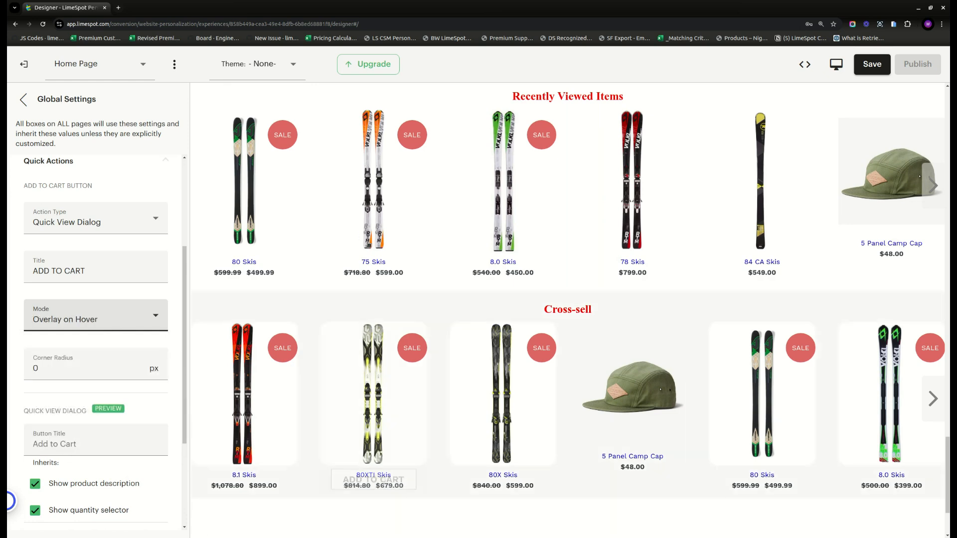
{"action": "mouse_move", "coordinate": [376, 260]}
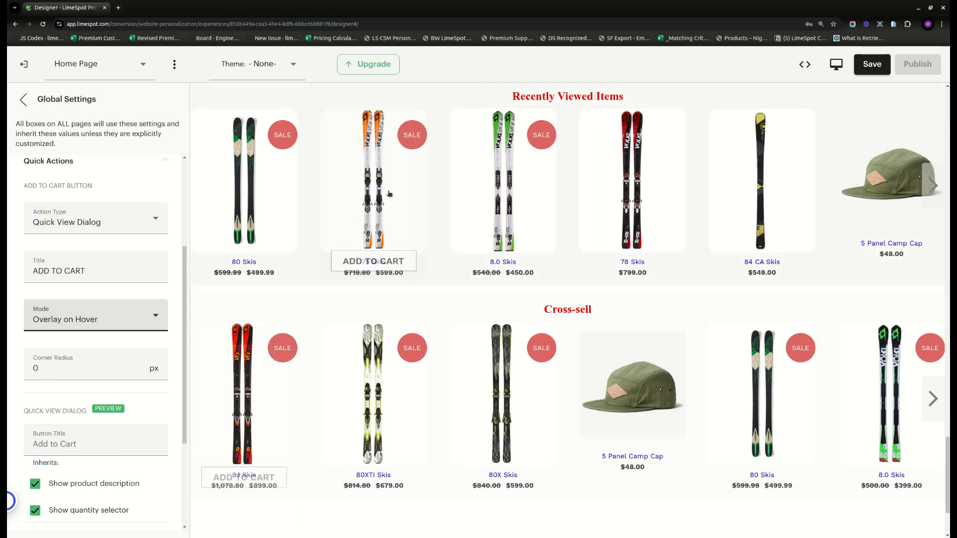
Switch the Add to Cart button mode to Always Display and change the button title to "Add me"
{"action": "left_click", "coordinate": [95, 314]}
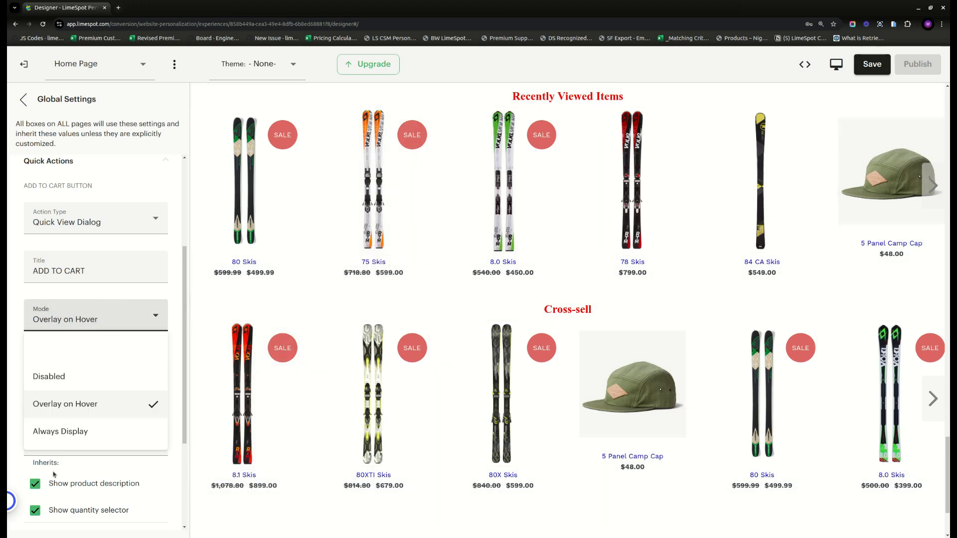
{"action": "left_click", "coordinate": [65, 427]}
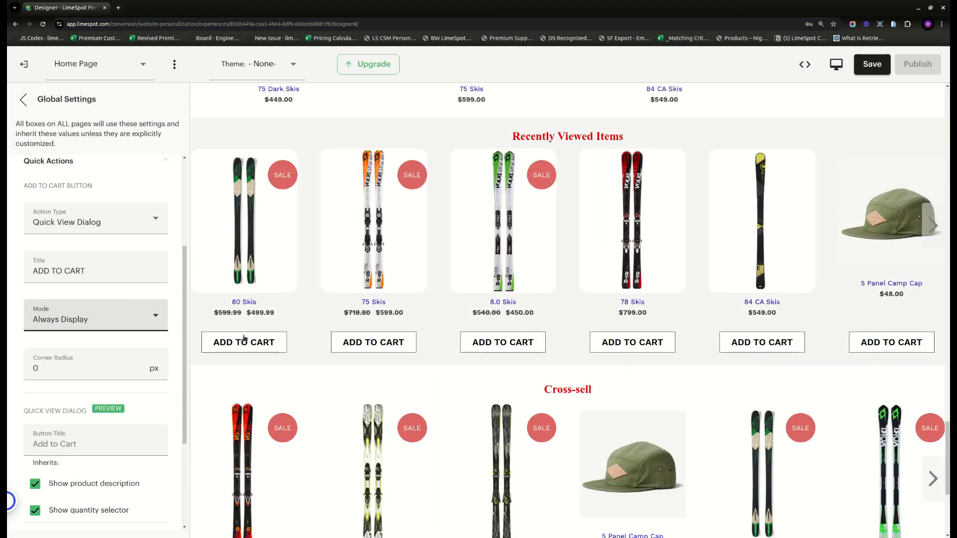
{"action": "left_click_drag", "start_coordinate": [128, 271], "coordinate": [7, 270]}
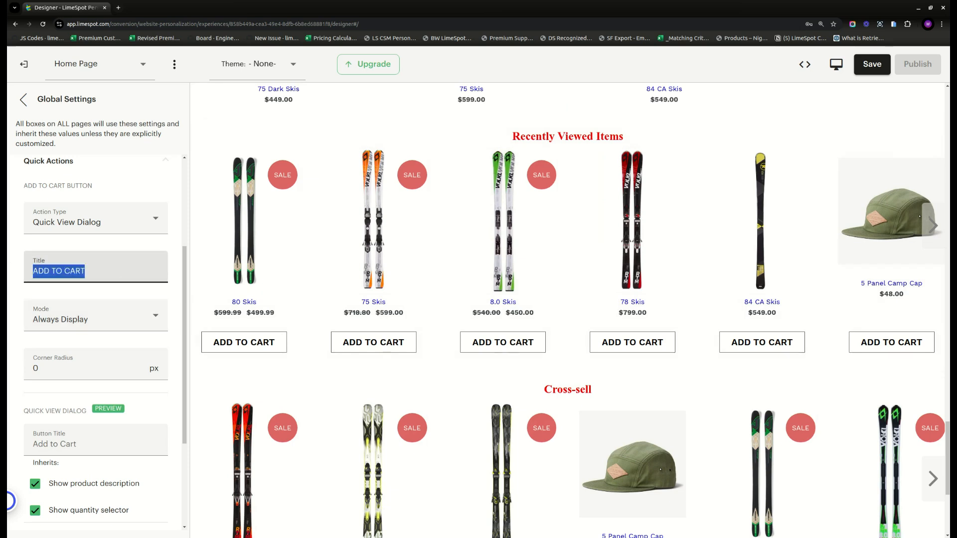
{"action": "type", "text": "Add me"}
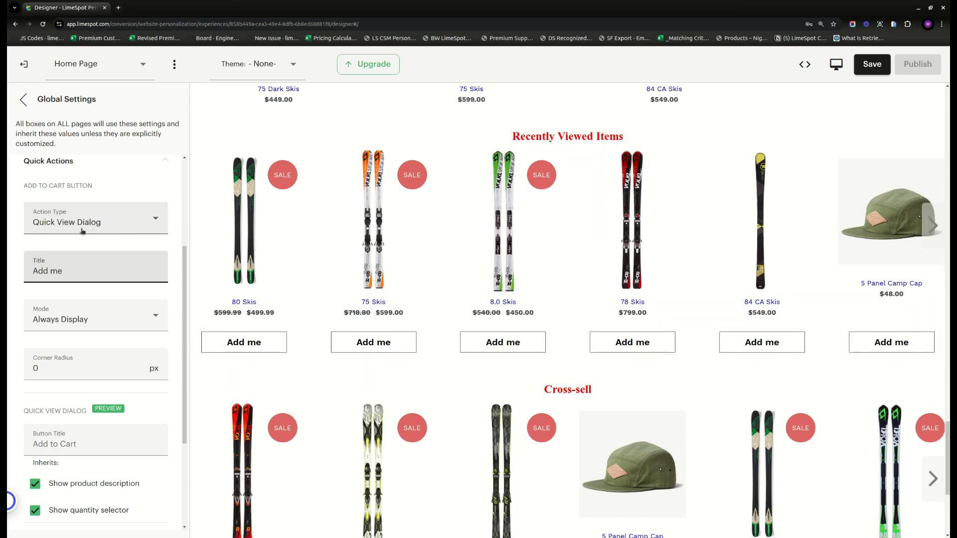
Preview the quick view dialog for 80 Skis in the Recently Viewed Items box, and close it
{"action": "left_click", "coordinate": [237, 347]}
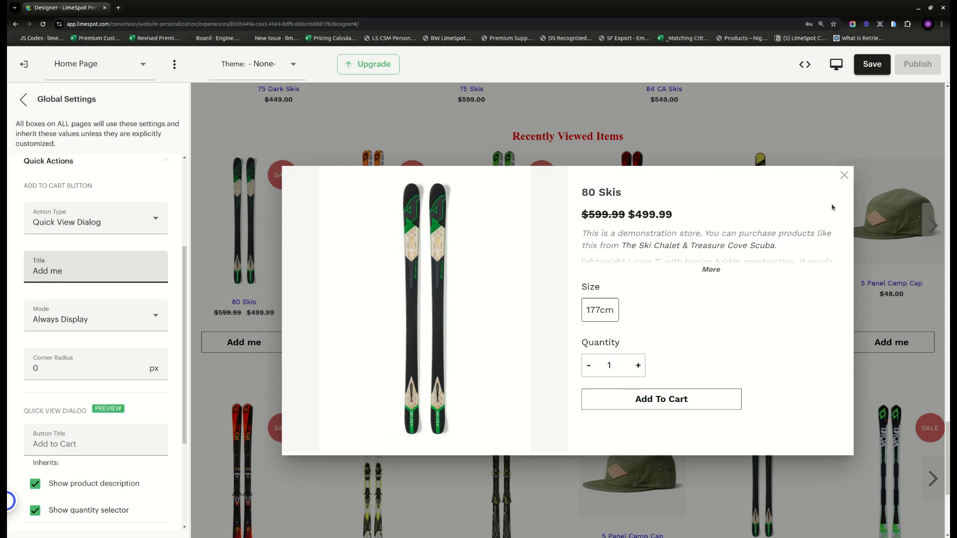
{"action": "left_click", "coordinate": [843, 175]}
Set the Add to Cart button's action type to Dropdown and test it by adding the 75 Skis in 173cm
{"action": "left_click", "coordinate": [107, 220]}
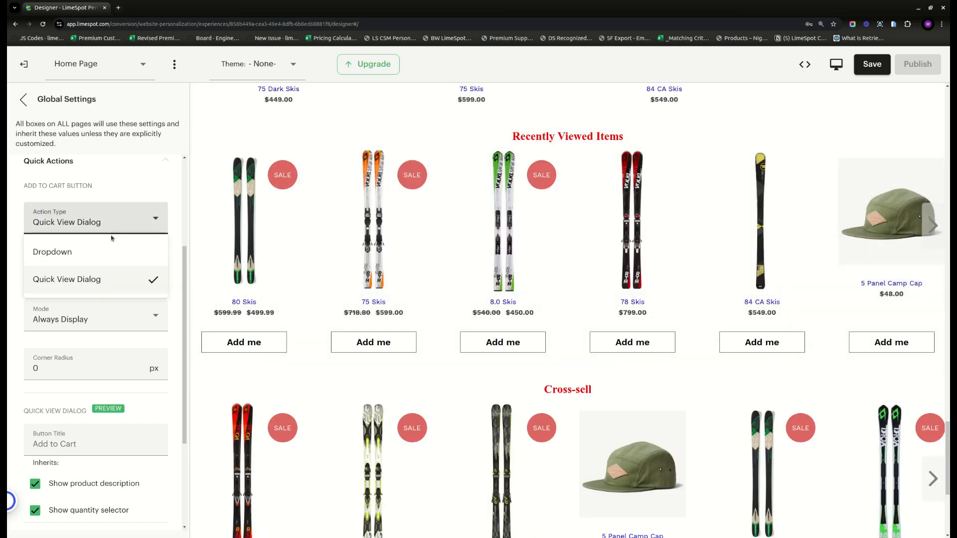
{"action": "left_click", "coordinate": [112, 251]}
{"action": "left_click", "coordinate": [384, 346]}
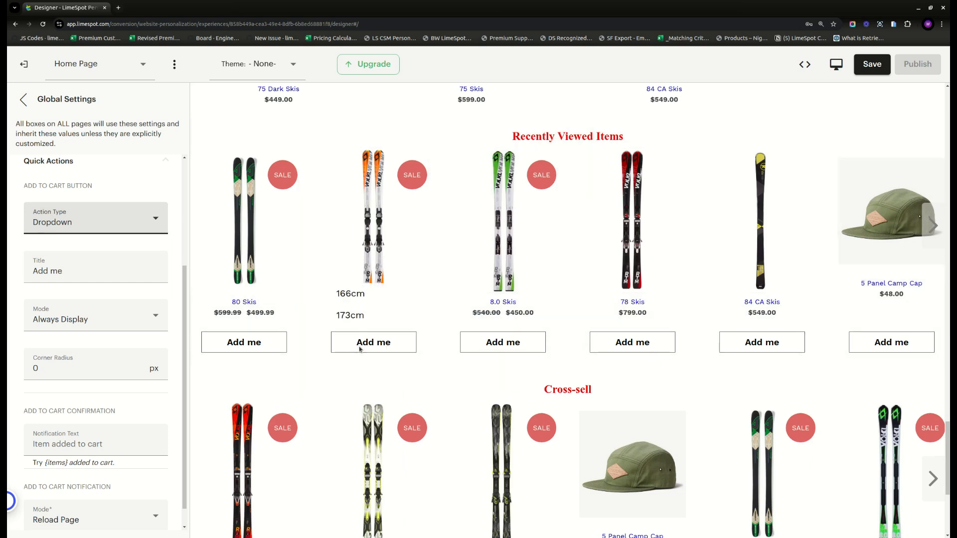
{"action": "left_click", "coordinate": [354, 313]}
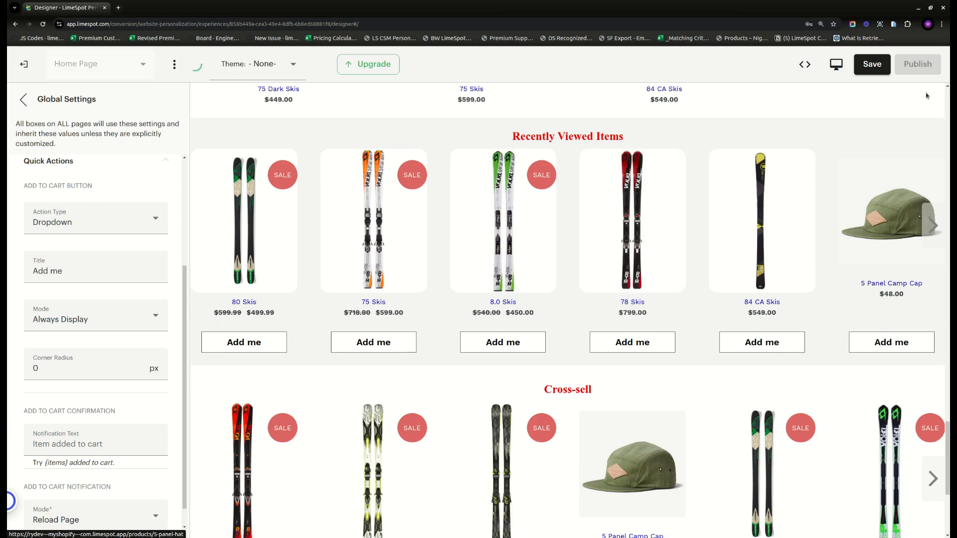
Look over the available Add to Cart notification modes and leave the Global Settings
{"action": "scroll", "coordinate": [136, 339], "scroll_direction": "down", "scroll_amount": 1}
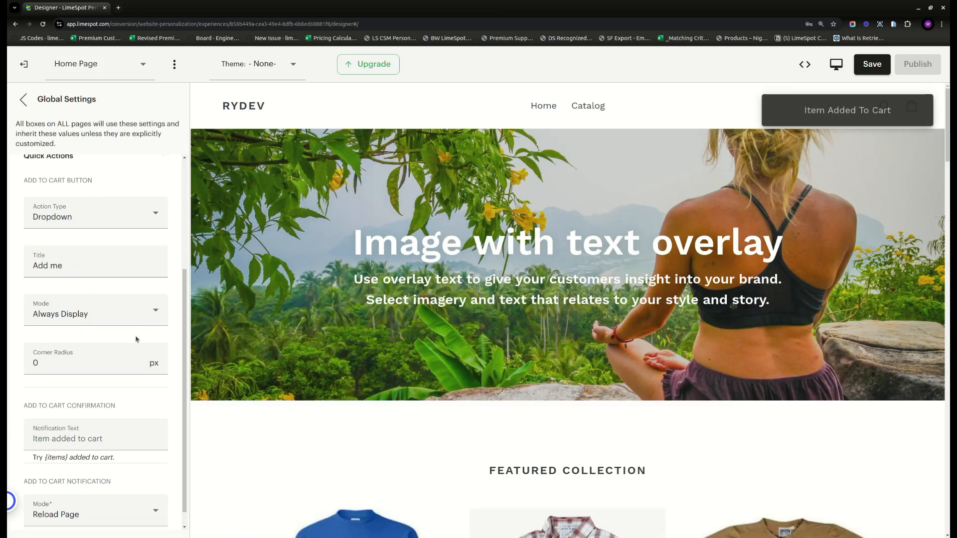
{"action": "left_click", "coordinate": [131, 480]}
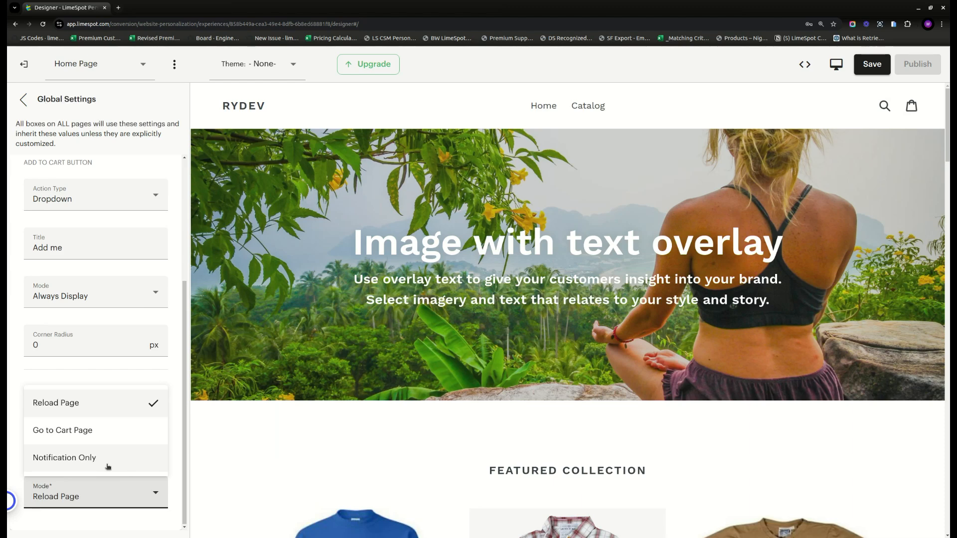
{"action": "left_click", "coordinate": [262, 459]}
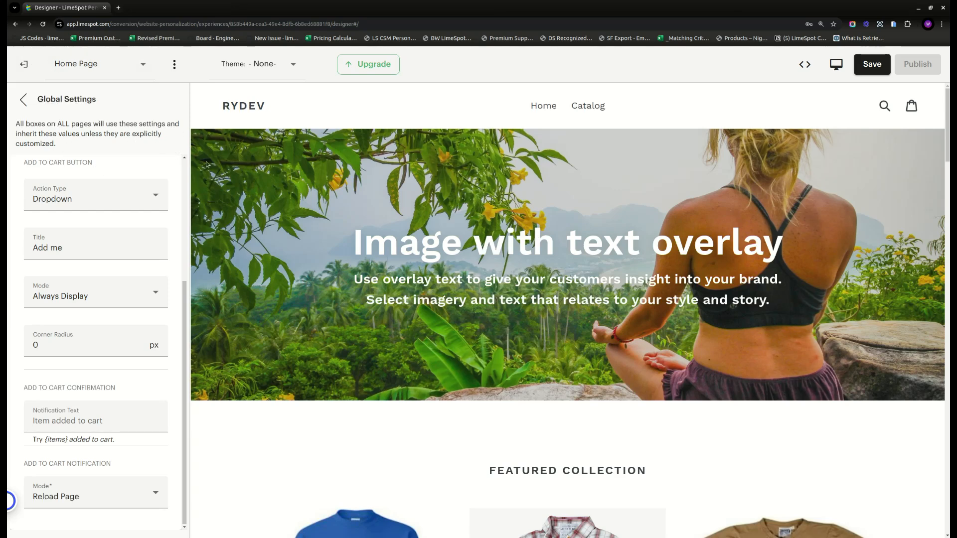
{"action": "left_click", "coordinate": [25, 101]}
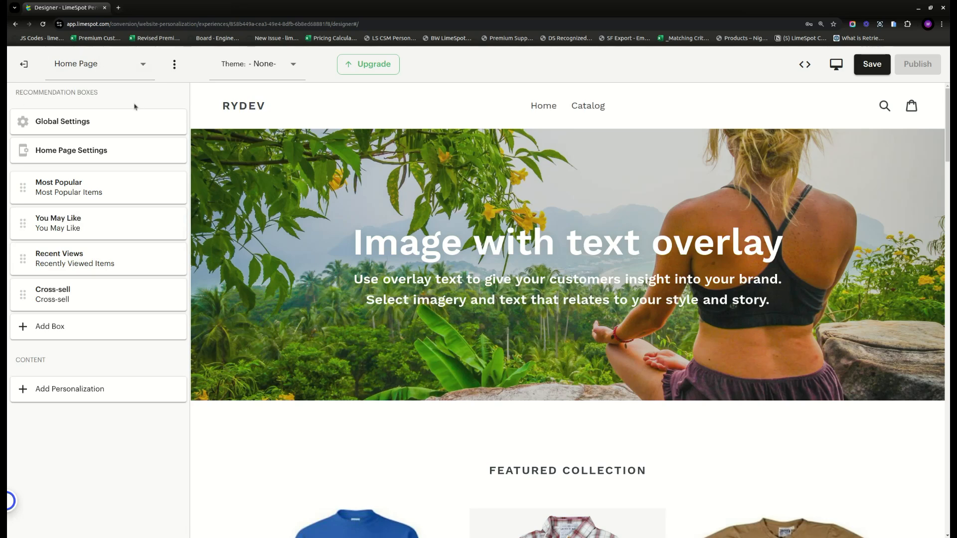
Look over the store page types that can be selected for editing
{"action": "left_click", "coordinate": [139, 69]}
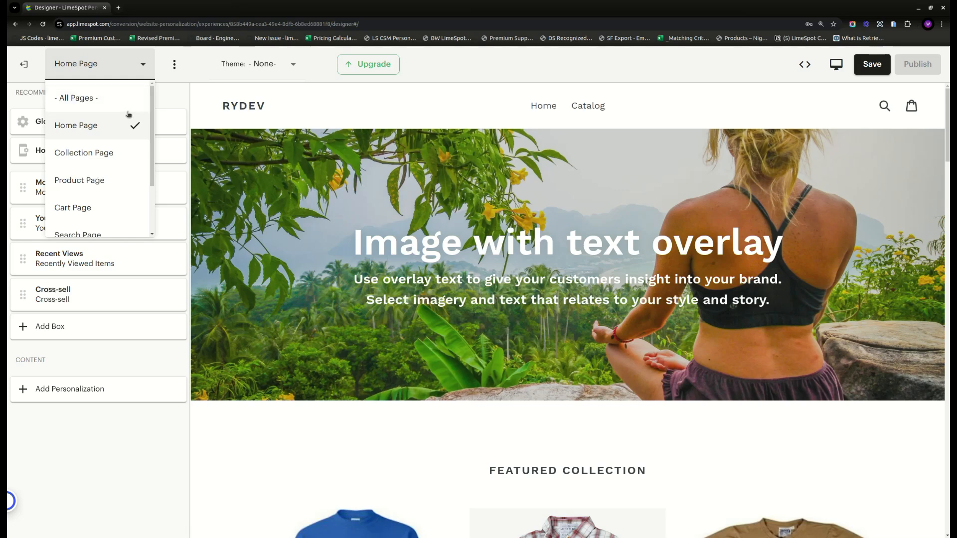
{"action": "scroll", "coordinate": [113, 162], "scroll_direction": "down", "scroll_amount": 2}
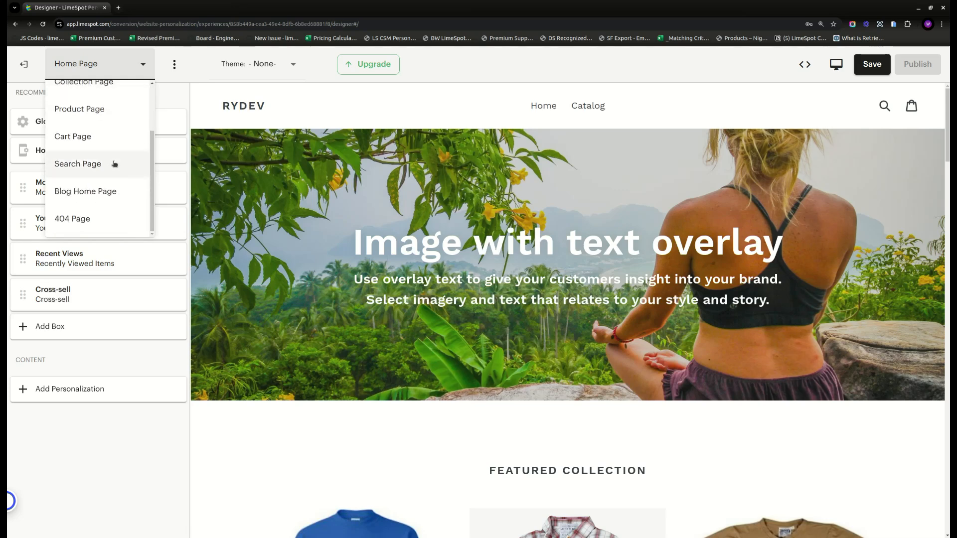
{"action": "scroll", "coordinate": [94, 221], "scroll_direction": "up", "scroll_amount": 2}
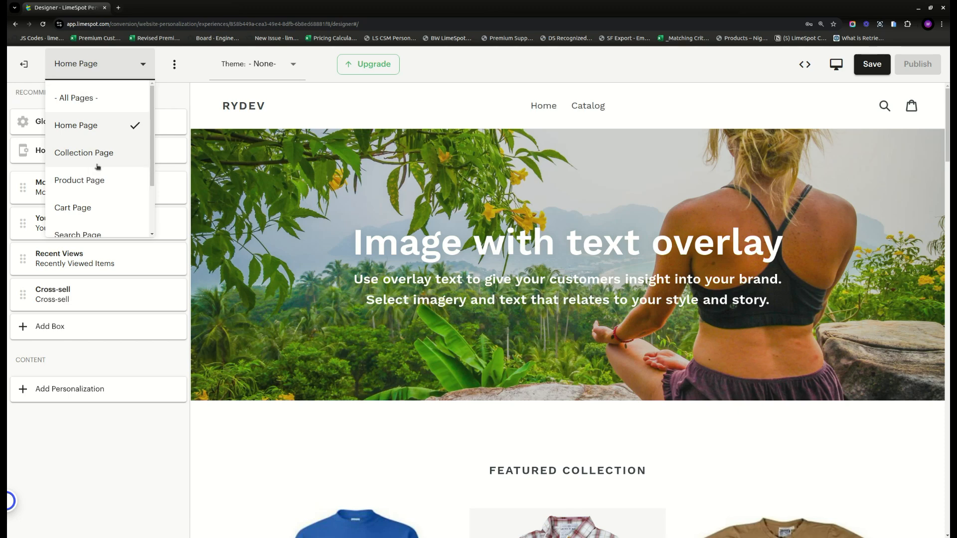
{"action": "scroll", "coordinate": [87, 160], "scroll_direction": "down", "scroll_amount": 2}
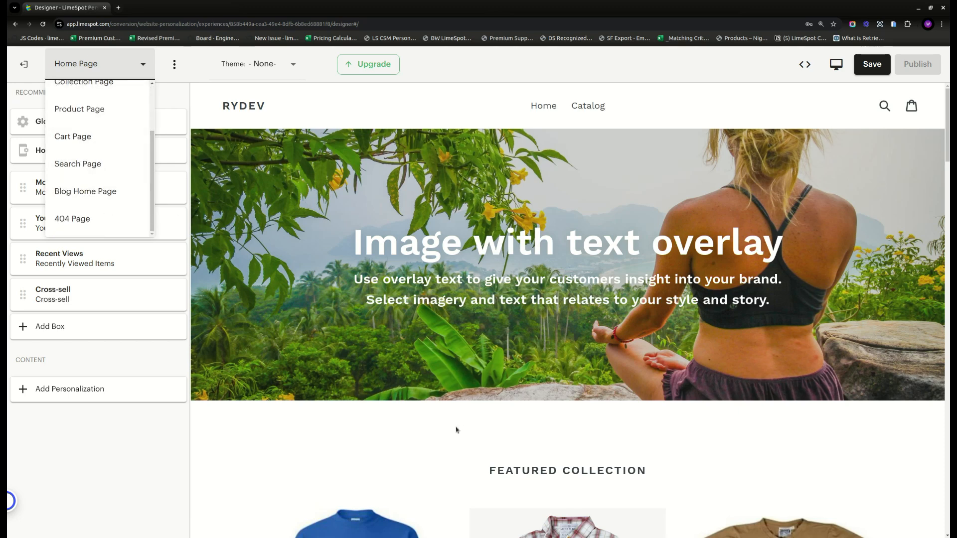
{"action": "left_click", "coordinate": [273, 461]}
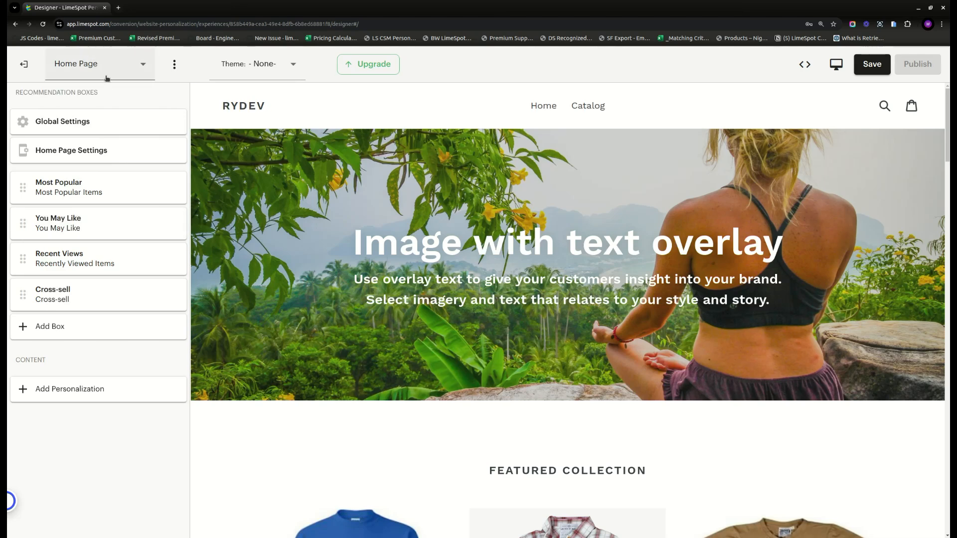
Switch to the Product Page and add a New Arrivals recommendation box, checking it in the page preview
{"action": "left_click", "coordinate": [123, 69]}
{"action": "left_click", "coordinate": [112, 180]}
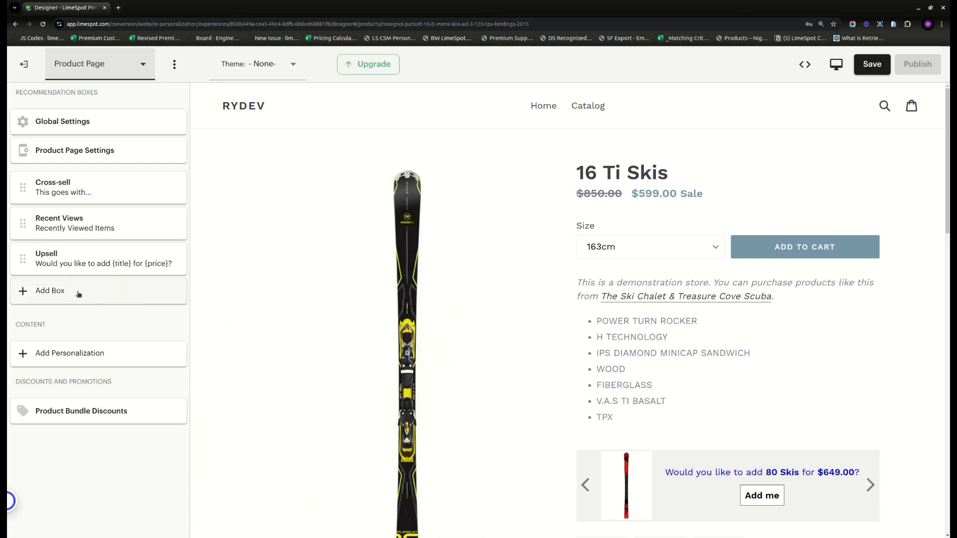
{"action": "left_click", "coordinate": [78, 294]}
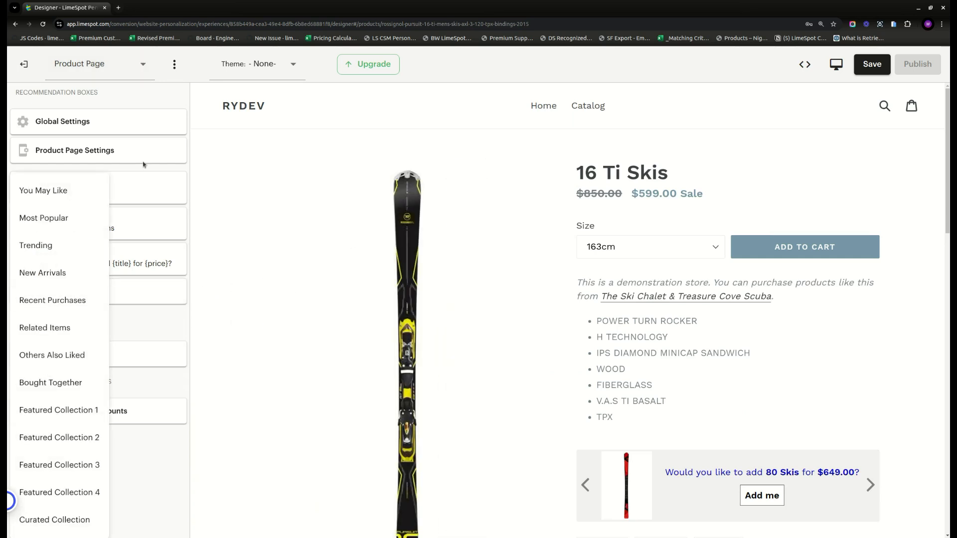
{"action": "left_click", "coordinate": [57, 273]}
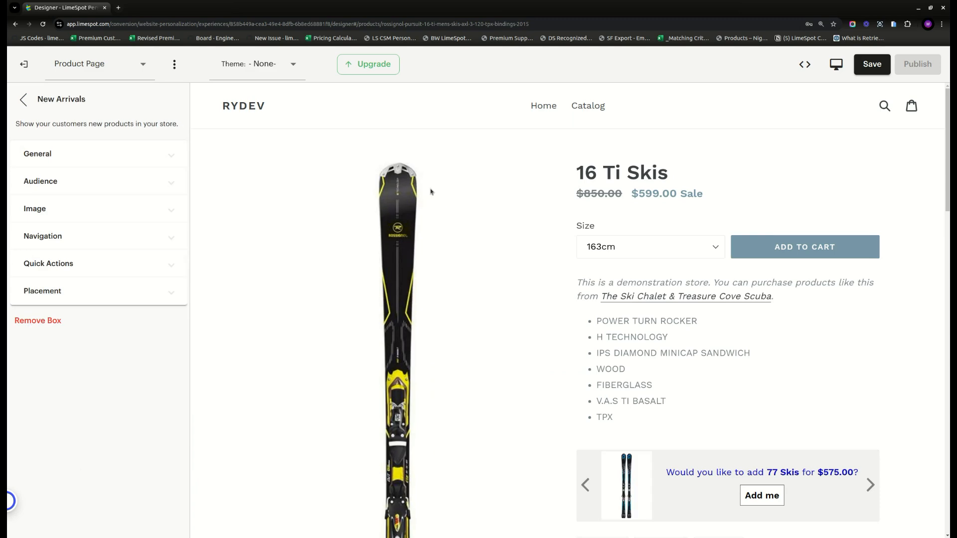
{"action": "scroll", "coordinate": [535, 321], "scroll_direction": "down", "scroll_amount": 15}
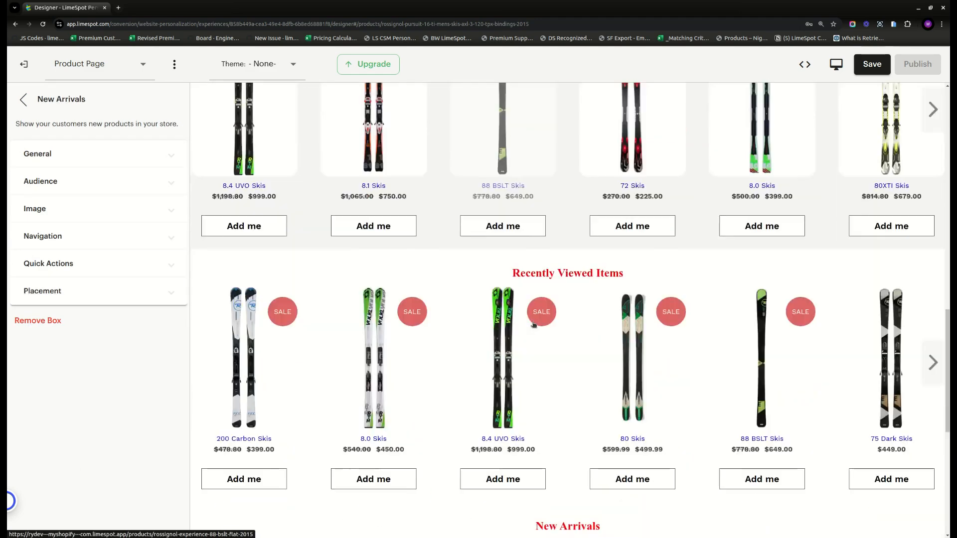
{"action": "scroll", "coordinate": [533, 324], "scroll_direction": "down", "scroll_amount": 5}
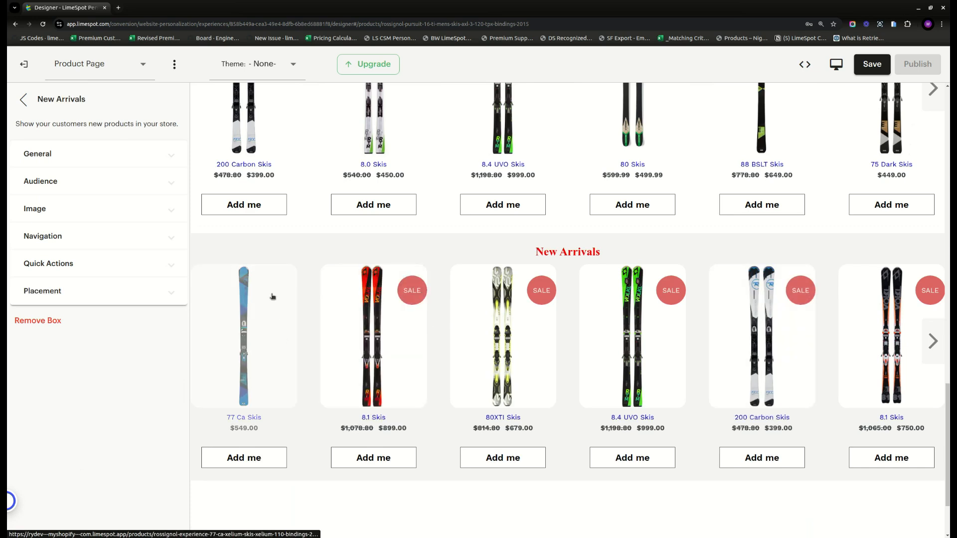
In the New Arrivals box's General settings, change the title to "New Stuff" and check the Style options
{"action": "left_click", "coordinate": [94, 163]}
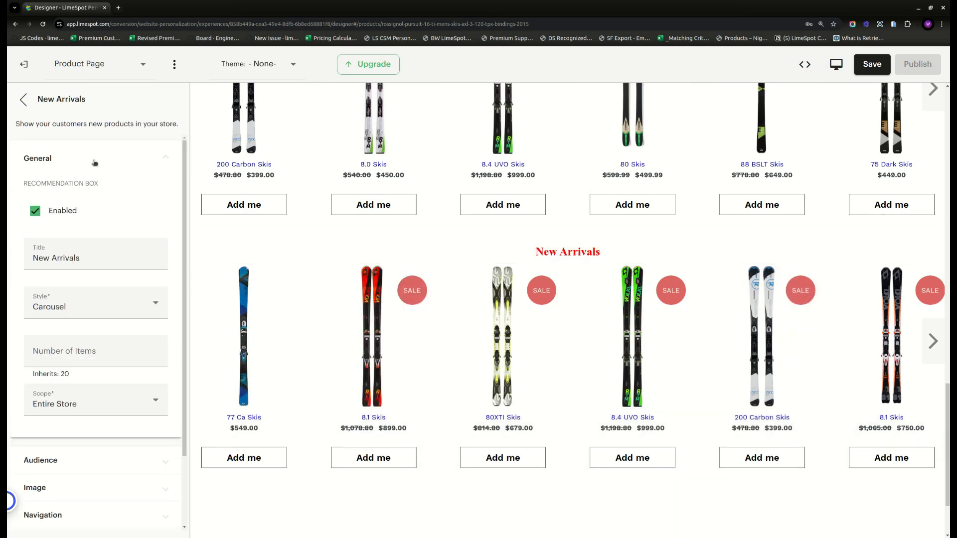
{"action": "left_click", "coordinate": [108, 257]}
{"action": "key", "text": "ctrl+a"}
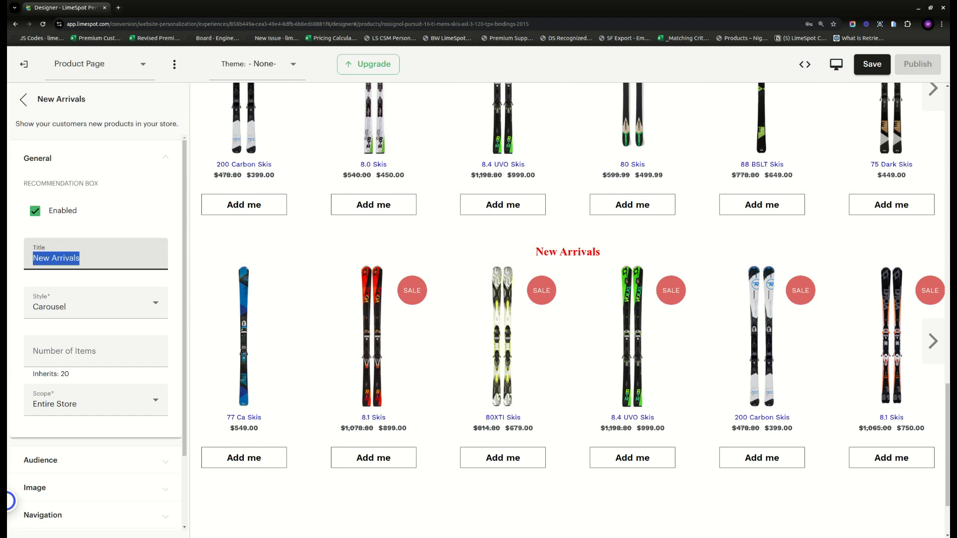
{"action": "type", "text": "New Stuff"}
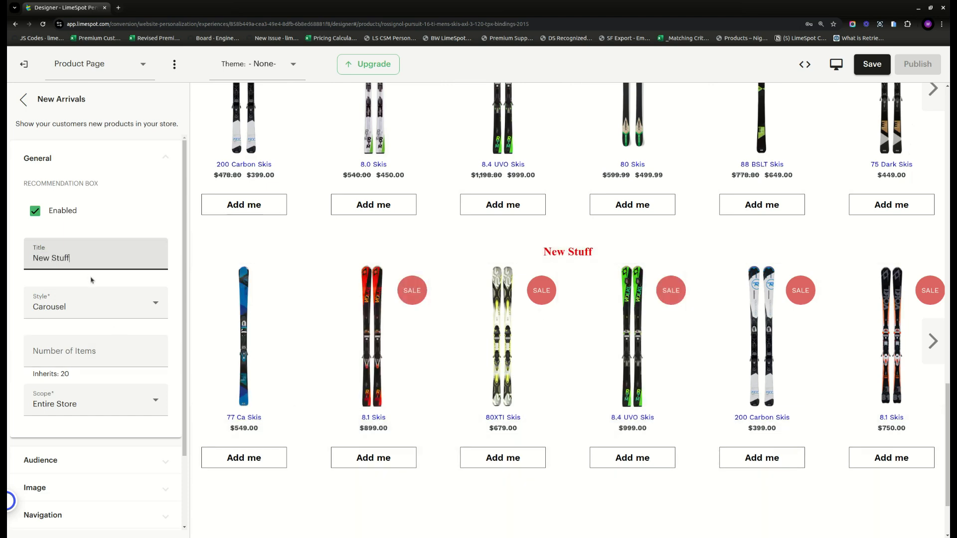
{"action": "left_click", "coordinate": [84, 304]}
{"action": "left_click", "coordinate": [104, 309]}
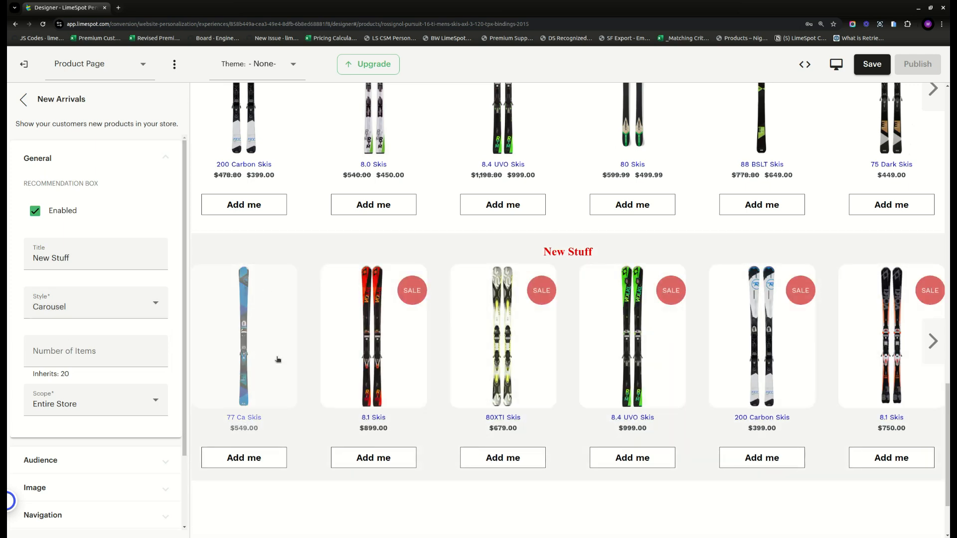
Set the New Arrivals box's number of items to 100 and advance its carousel in the preview
{"action": "left_click", "coordinate": [64, 355]}
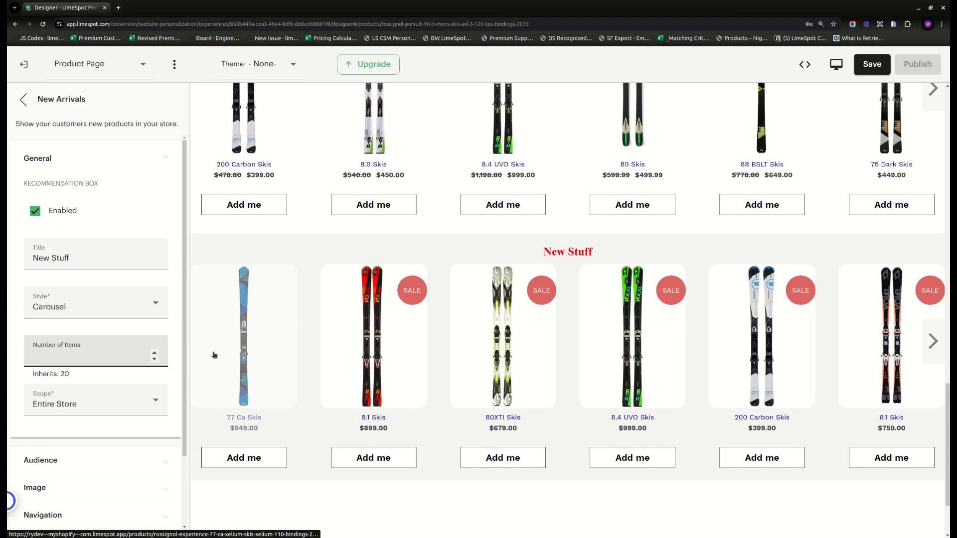
{"action": "type", "text": "100"}
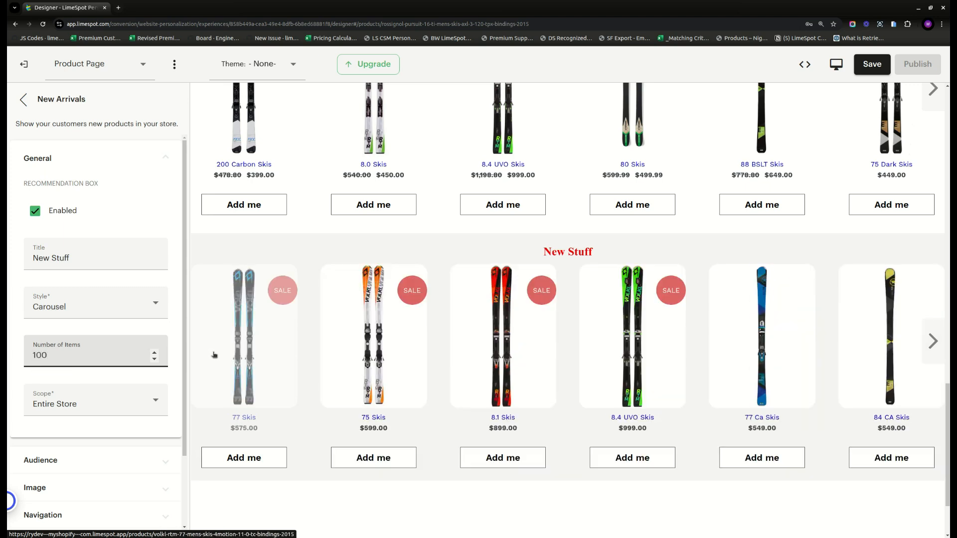
{"action": "left_click", "coordinate": [932, 341]}
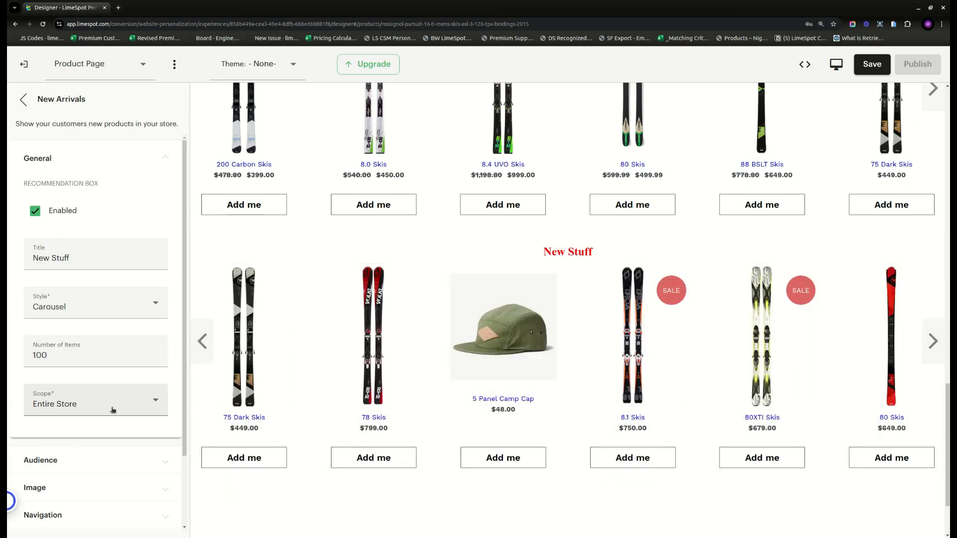
Look over the New Arrivals box's Scope options and its Audience segment settings
{"action": "left_click_drag", "start_coordinate": [111, 100], "coordinate": [40, 99]}
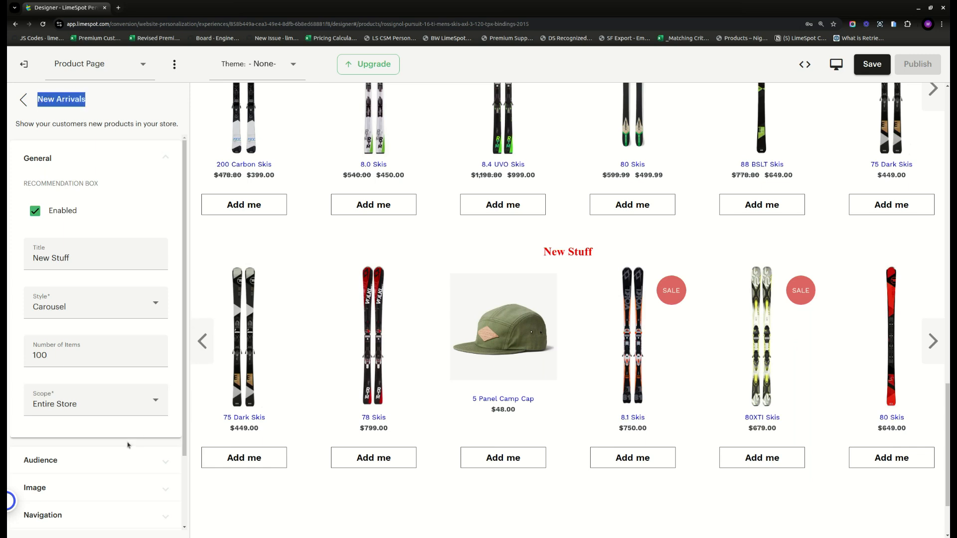
{"action": "left_click", "coordinate": [104, 406]}
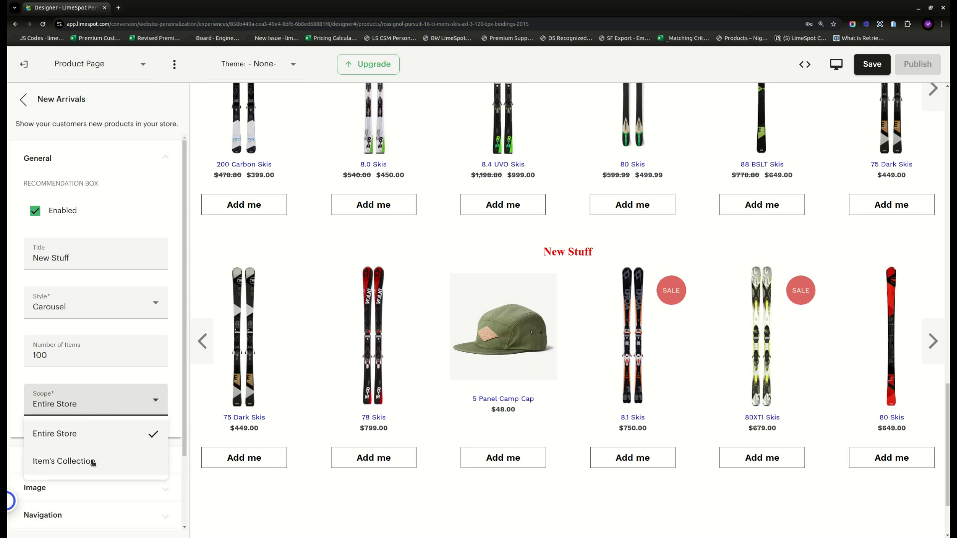
{"action": "left_click", "coordinate": [315, 522]}
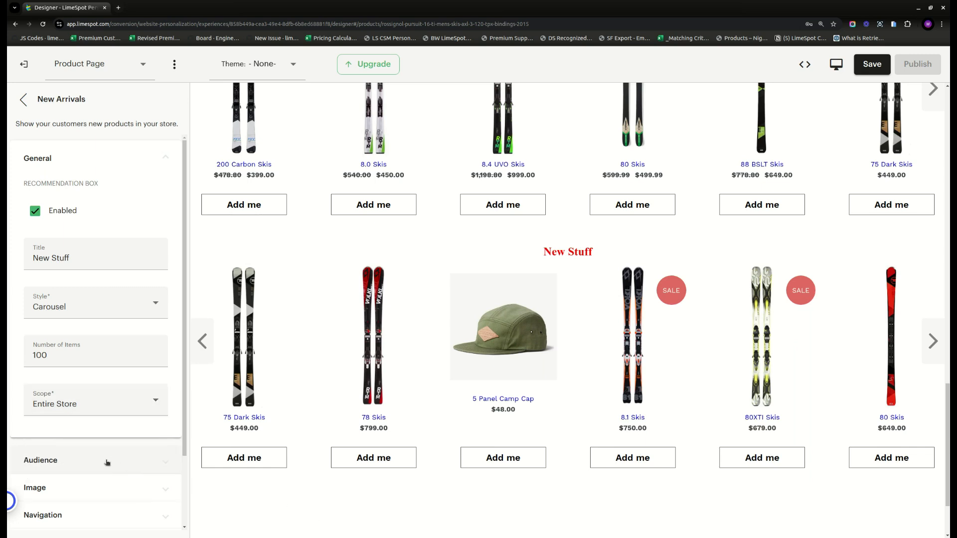
{"action": "left_click", "coordinate": [107, 462]}
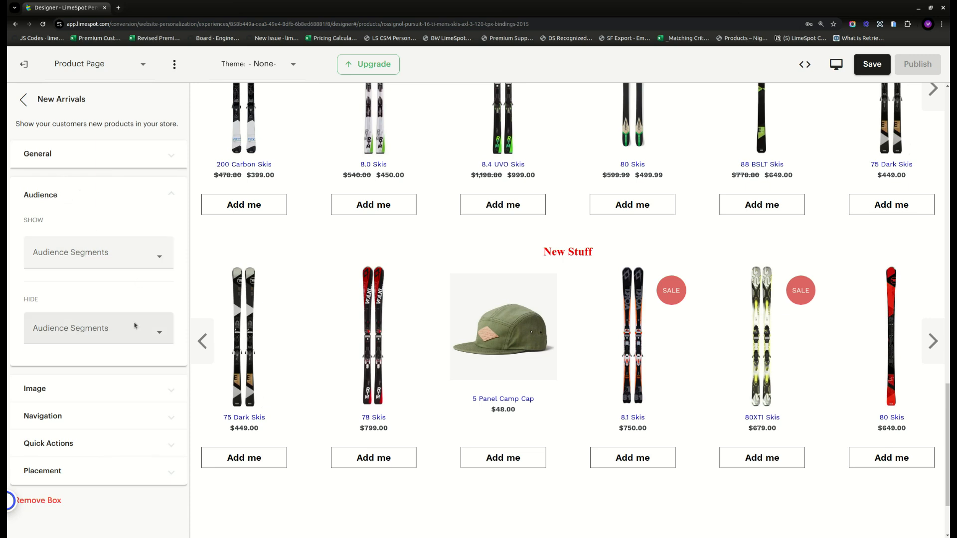
In the New Arrivals box's Image settings, try 2 items per page, settle on 4, and review the remaining image options
{"action": "left_click", "coordinate": [92, 388]}
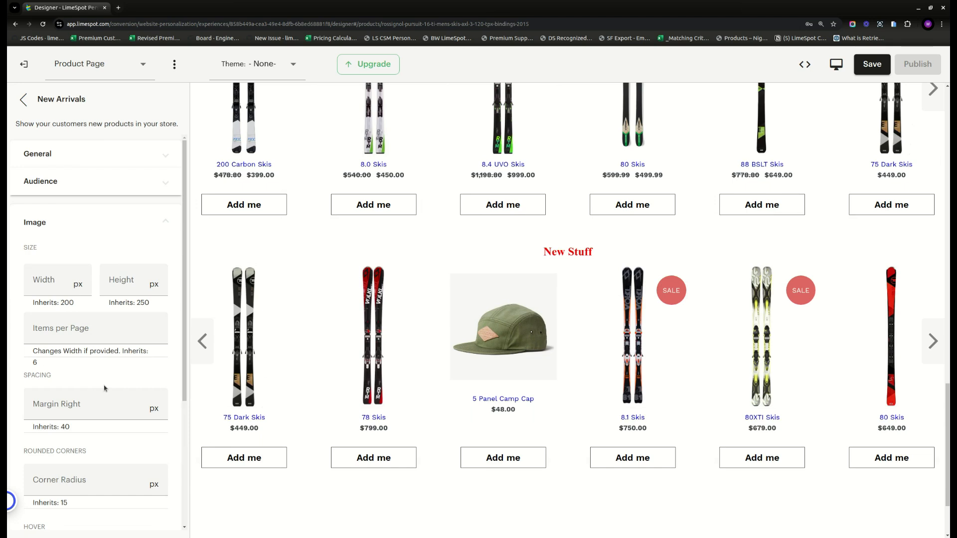
{"action": "scroll", "coordinate": [105, 389], "scroll_direction": "down", "scroll_amount": 1}
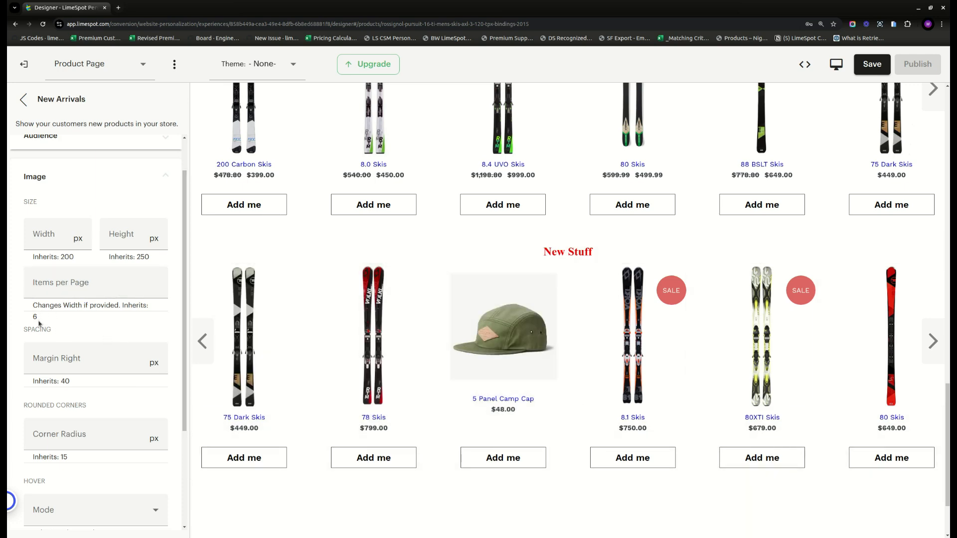
{"action": "left_click", "coordinate": [56, 287]}
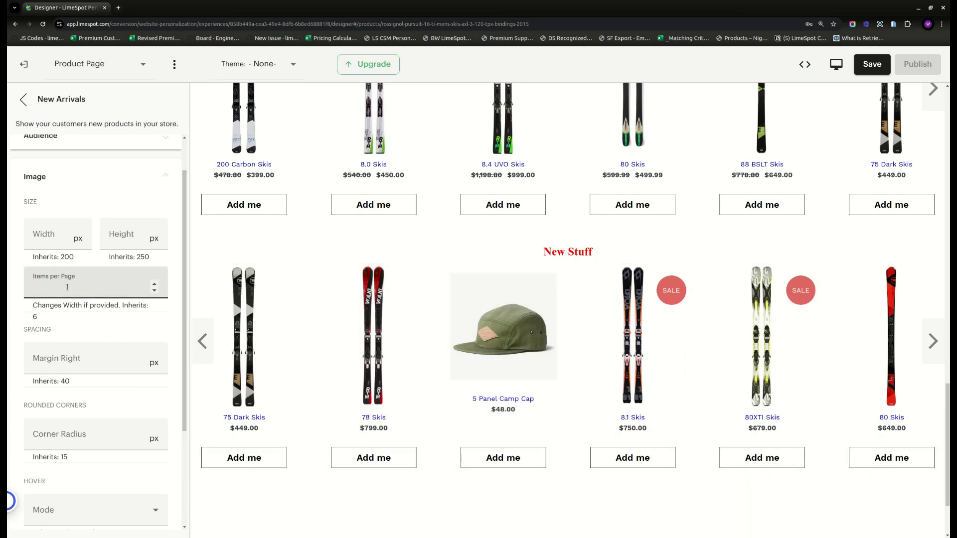
{"action": "type", "text": "2"}
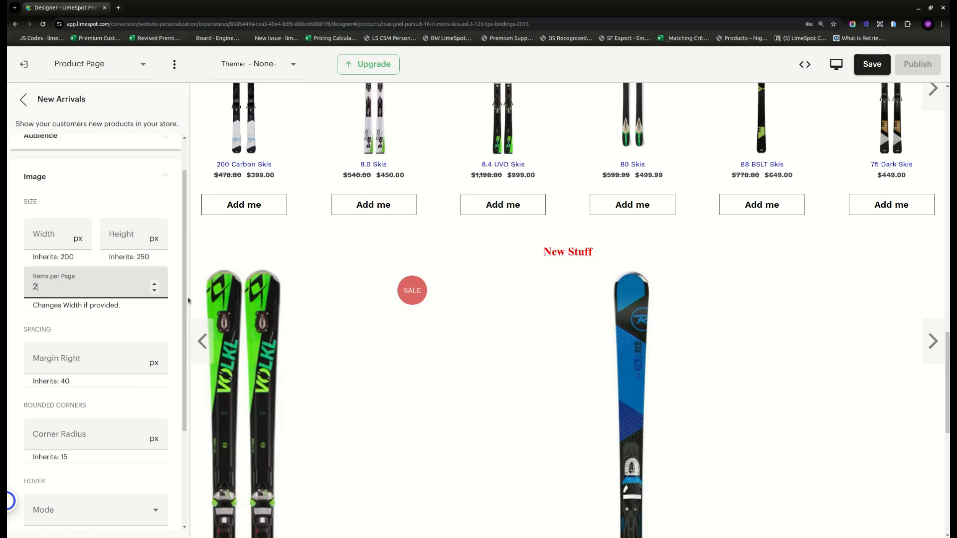
{"action": "key", "text": "BackSpace"}
{"action": "type", "text": "4"}
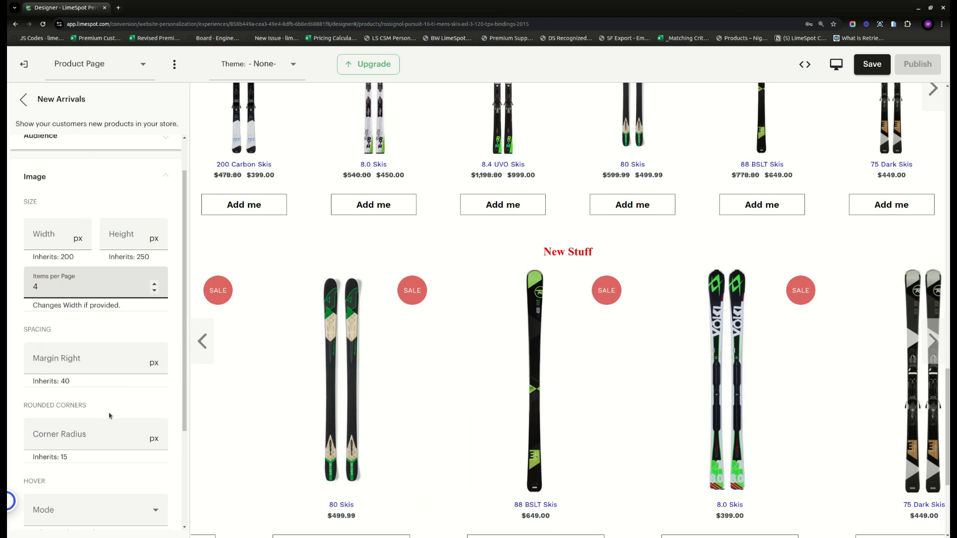
{"action": "scroll", "coordinate": [77, 402], "scroll_direction": "down", "scroll_amount": 3}
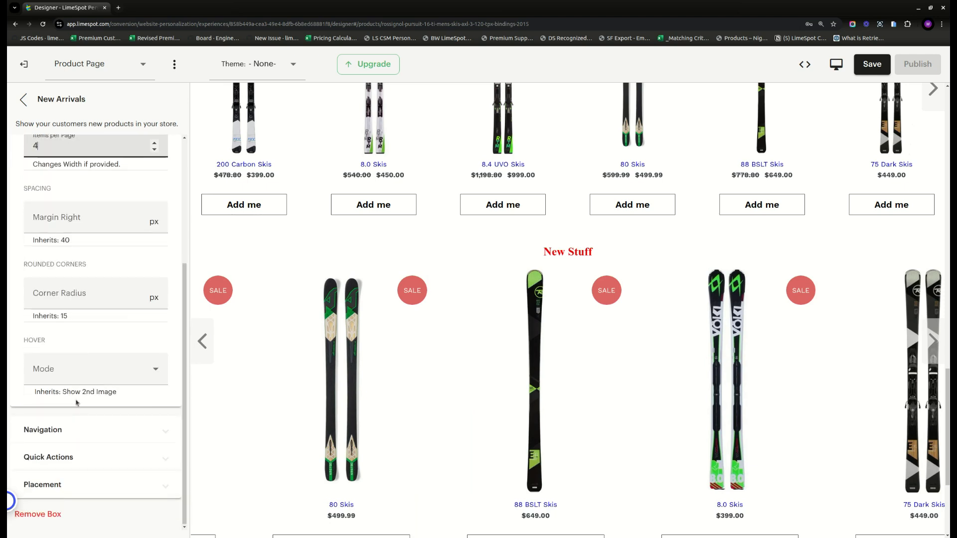
Look over the New Arrivals box's Navigation settings and its Quick Actions options for the add-to-cart button
{"action": "left_click", "coordinate": [92, 433]}
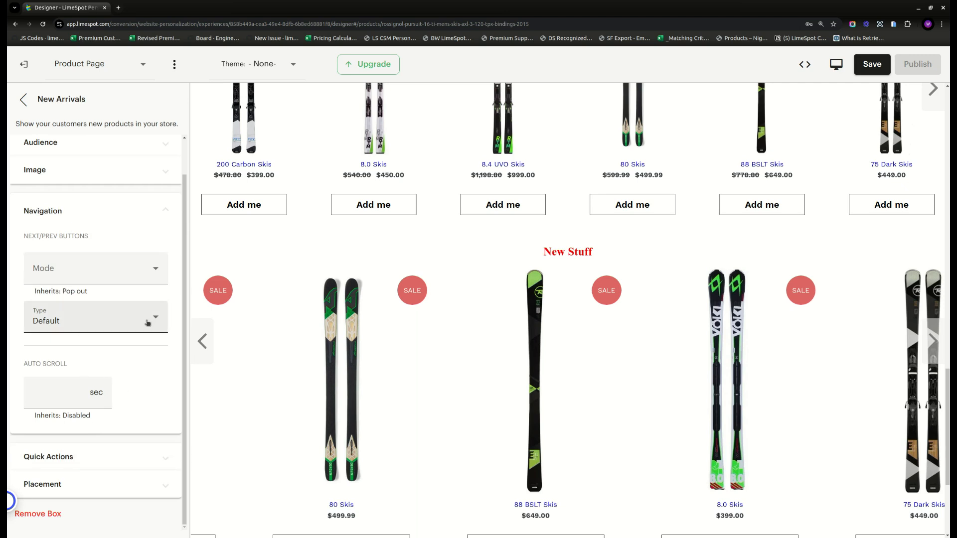
{"action": "left_click", "coordinate": [118, 456]}
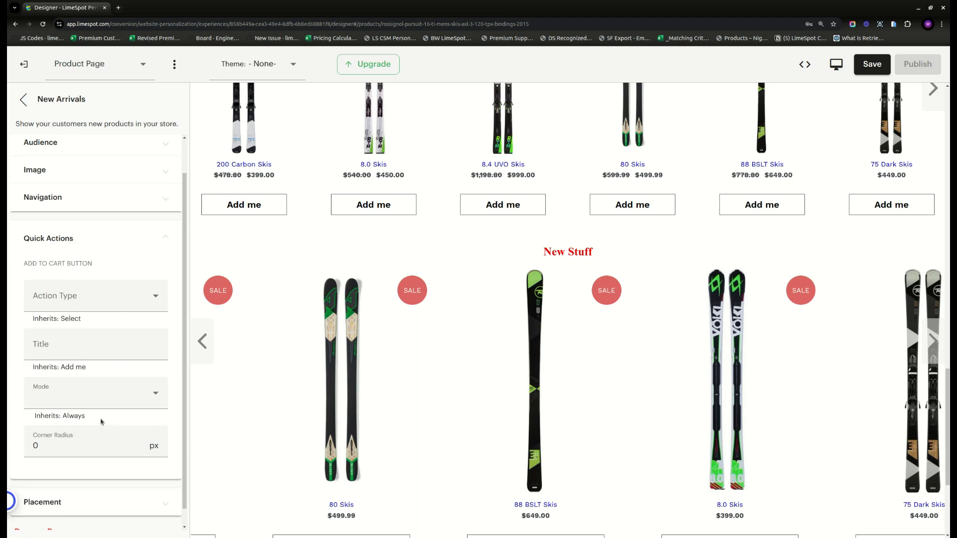
{"action": "left_click", "coordinate": [98, 352]}
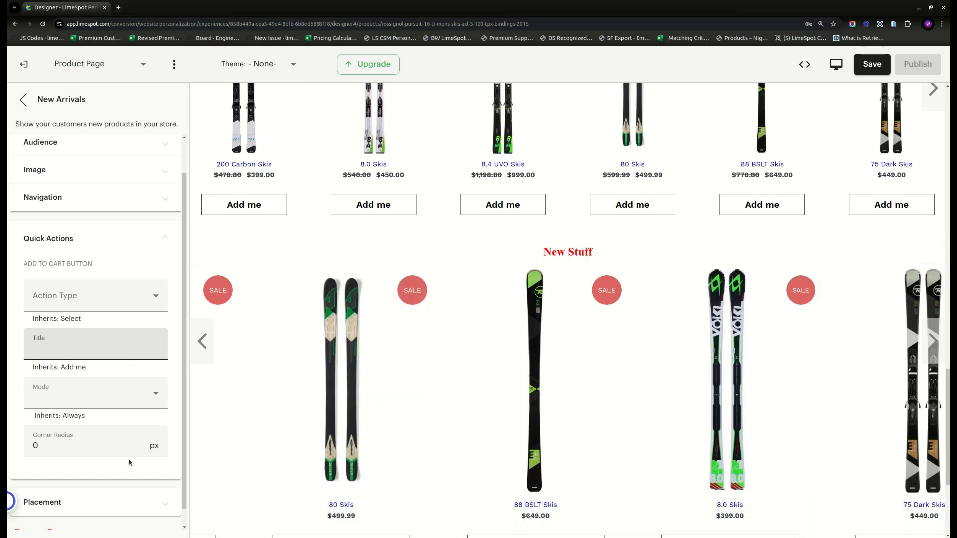
{"action": "scroll", "coordinate": [109, 486], "scroll_direction": "down", "scroll_amount": 1}
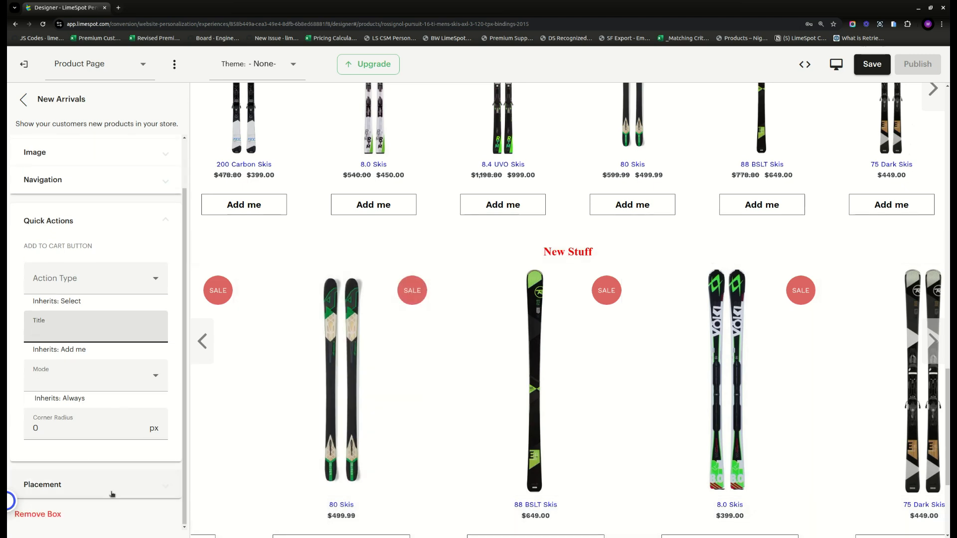
Examine the New Arrivals box's Placement settings, including the Method choices, and look through the product page for possible insertion points
{"action": "left_click", "coordinate": [102, 492]}
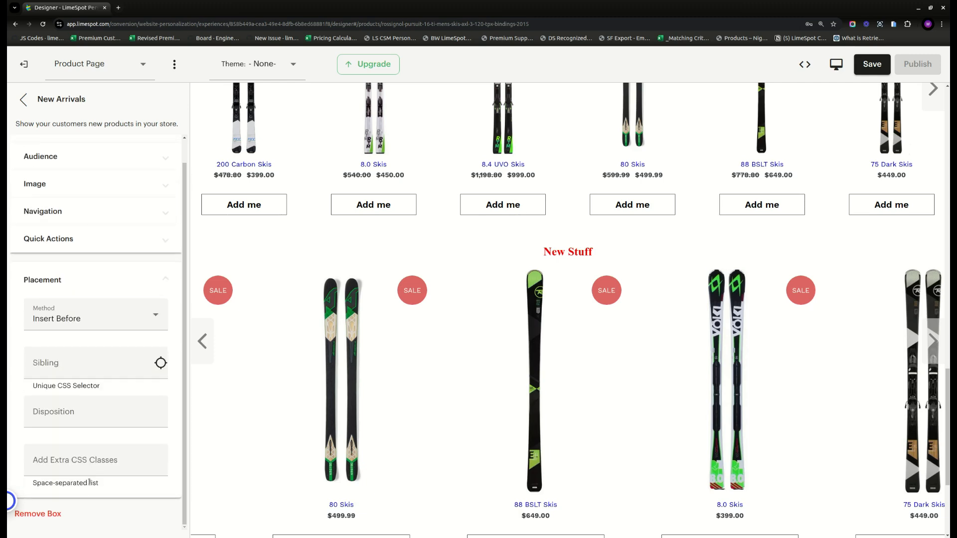
{"action": "scroll", "coordinate": [389, 413], "scroll_direction": "down", "scroll_amount": 4}
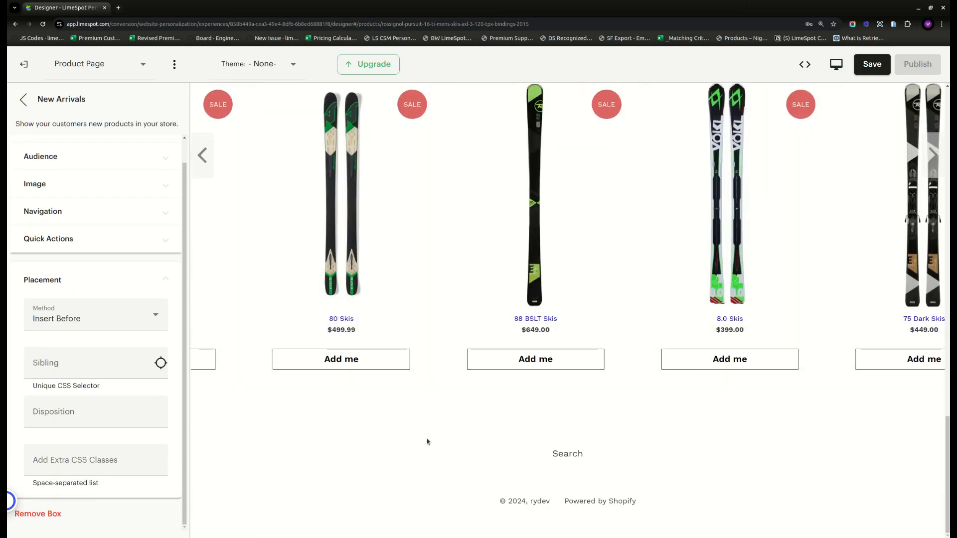
{"action": "scroll", "coordinate": [427, 443], "scroll_direction": "up", "scroll_amount": 3}
{"action": "scroll", "coordinate": [424, 445], "scroll_direction": "up", "scroll_amount": 15}
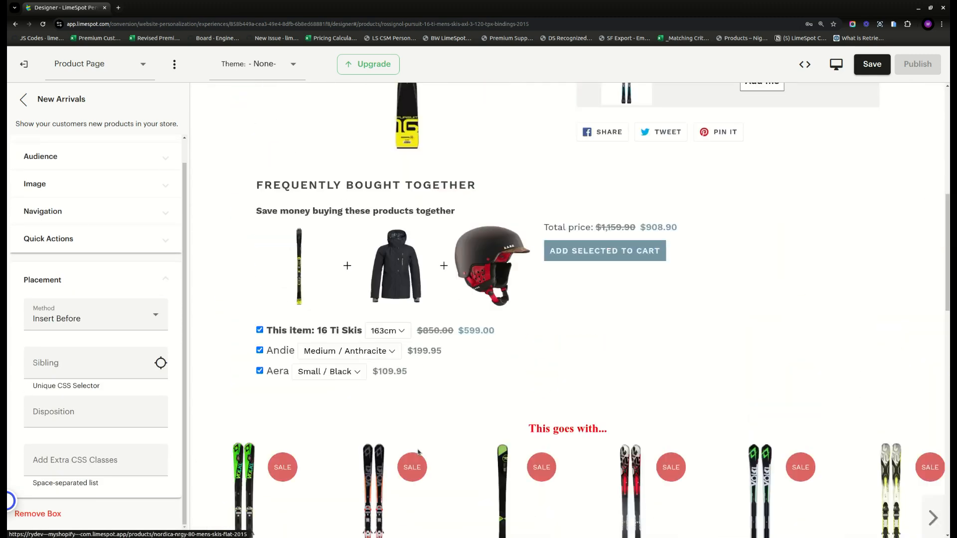
{"action": "scroll", "coordinate": [419, 451], "scroll_direction": "up", "scroll_amount": 5}
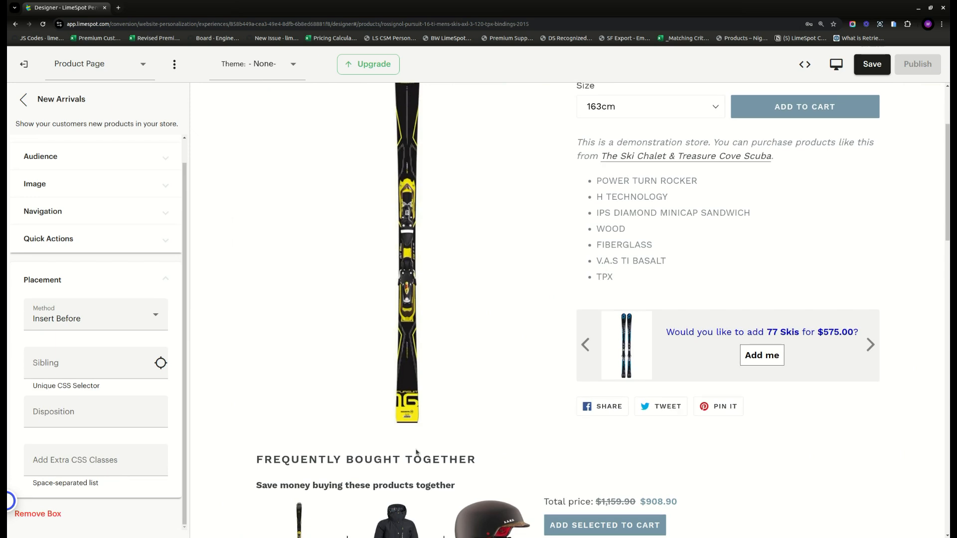
{"action": "left_click", "coordinate": [97, 320]}
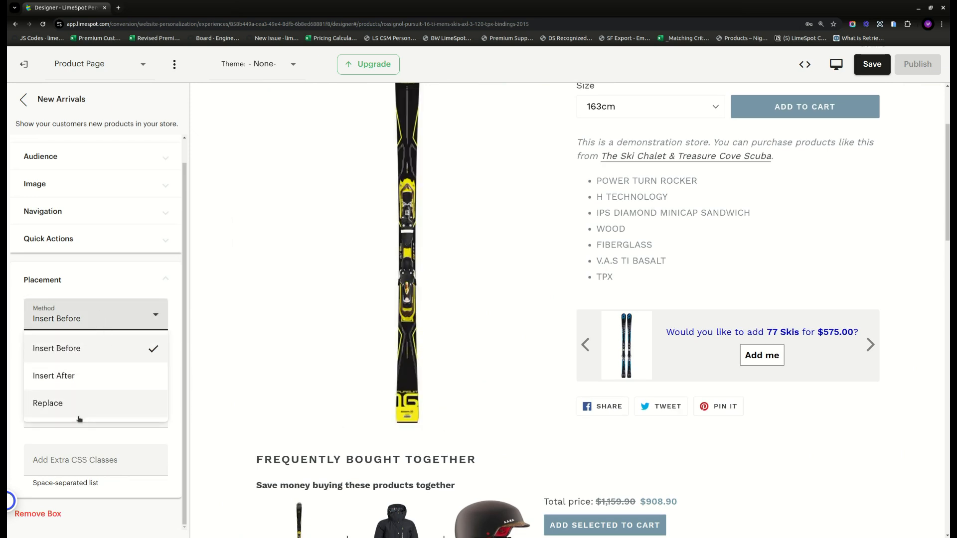
{"action": "left_click", "coordinate": [278, 373]}
{"action": "scroll", "coordinate": [332, 417], "scroll_direction": "down", "scroll_amount": 2}
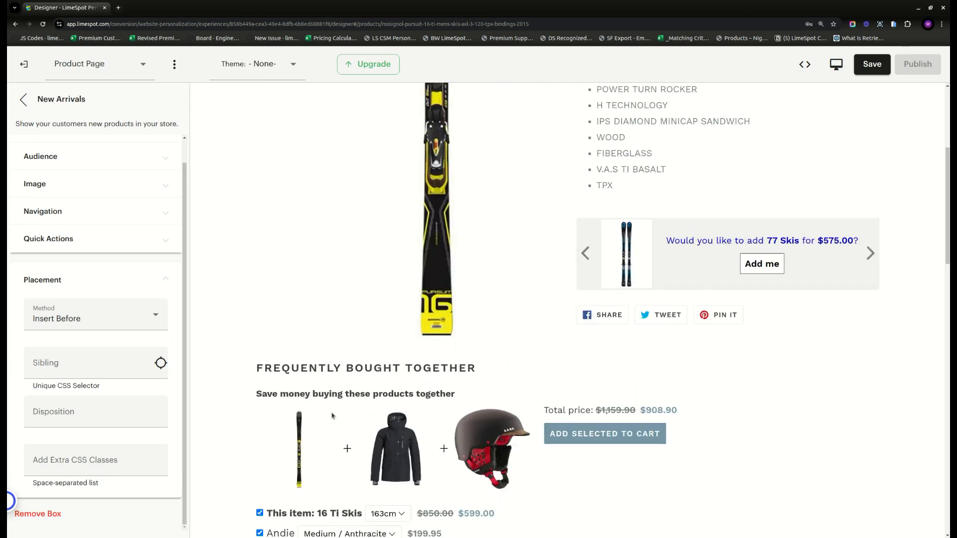
{"action": "scroll", "coordinate": [332, 416], "scroll_direction": "down", "scroll_amount": 8}
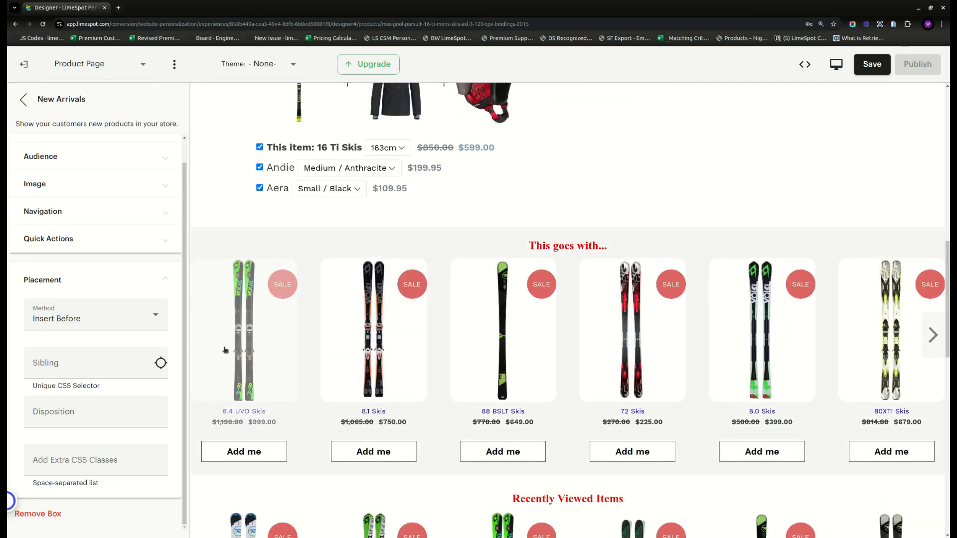
Pick the page footer element, [id='shopify-section-footer'], as the sibling for the New Arrivals box's placement
{"action": "left_click", "coordinate": [161, 363]}
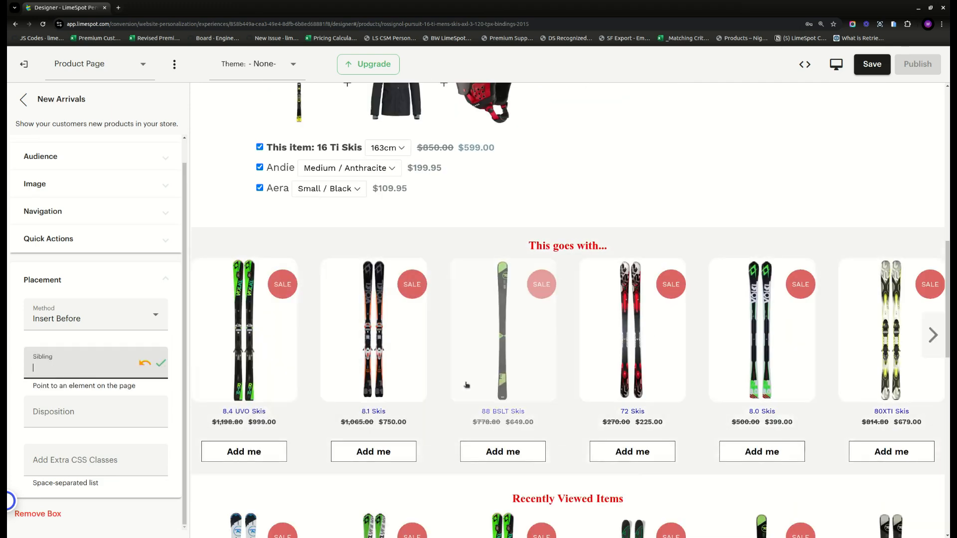
{"action": "scroll", "coordinate": [523, 391], "scroll_direction": "up", "scroll_amount": 5}
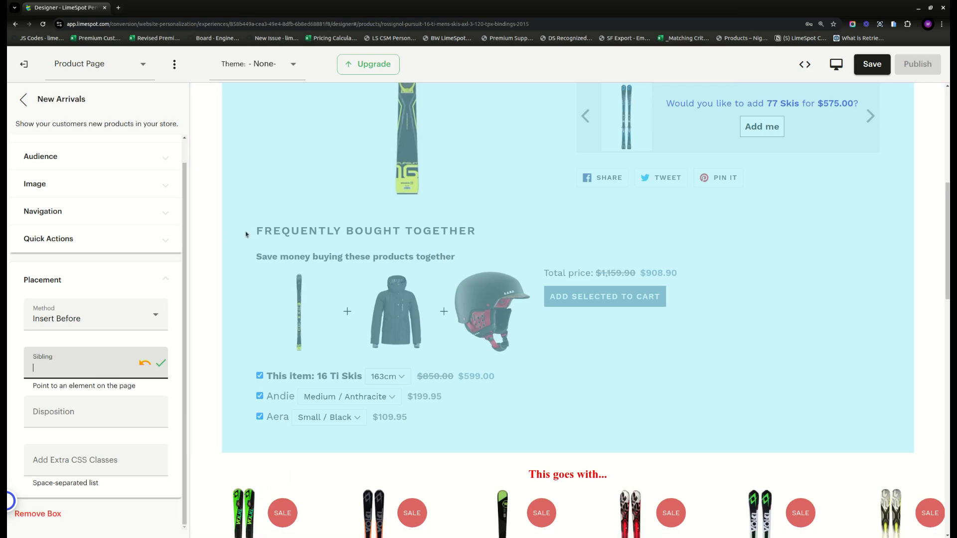
{"action": "scroll", "coordinate": [245, 264], "scroll_direction": "down", "scroll_amount": 2}
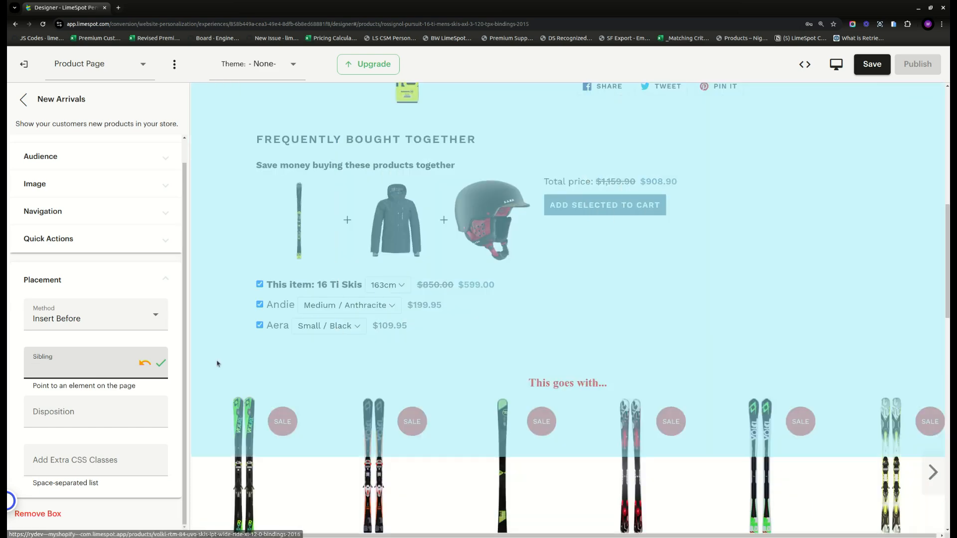
{"action": "scroll", "coordinate": [229, 390], "scroll_direction": "down", "scroll_amount": 15}
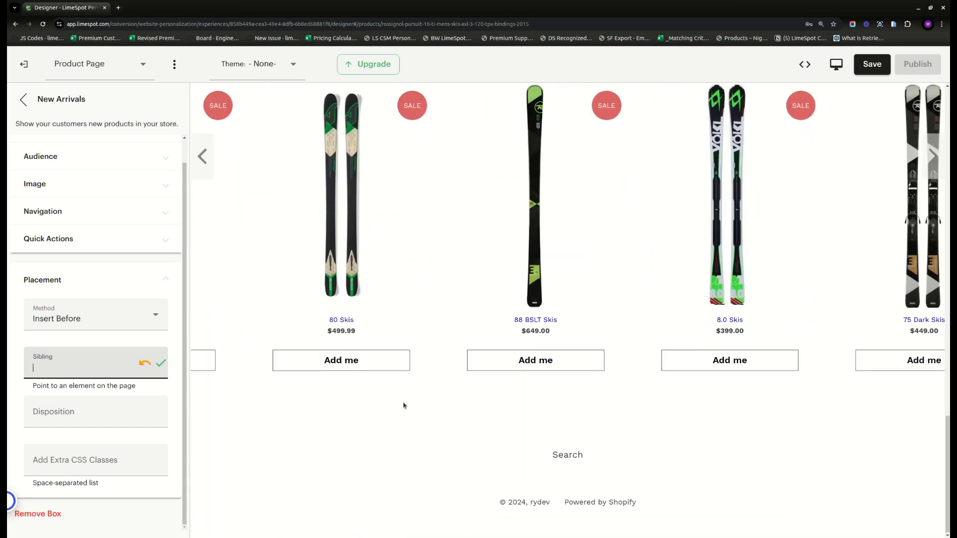
{"action": "left_click", "coordinate": [195, 455]}
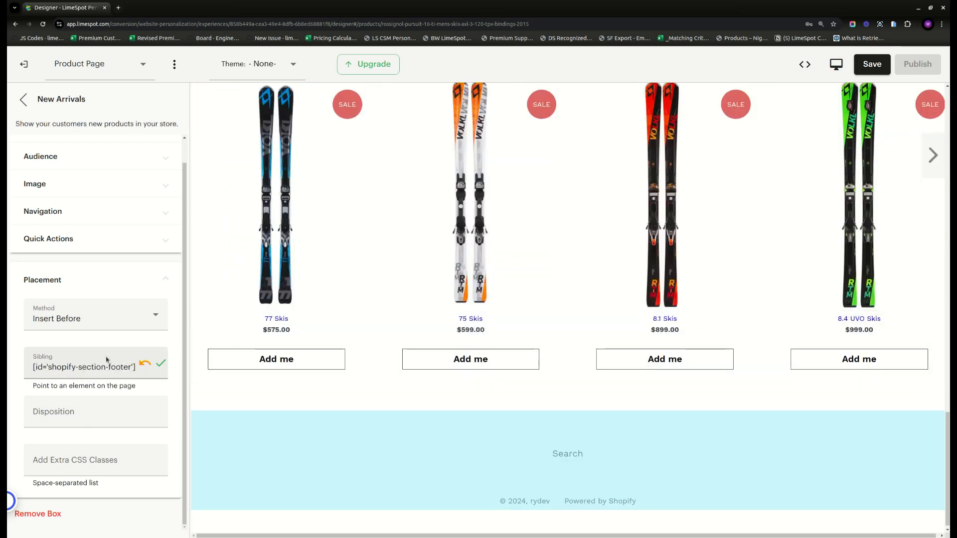
Try the extra CSS classes page-width and wrapper on the New Arrivals box, clearing each one again
{"action": "left_click", "coordinate": [84, 464]}
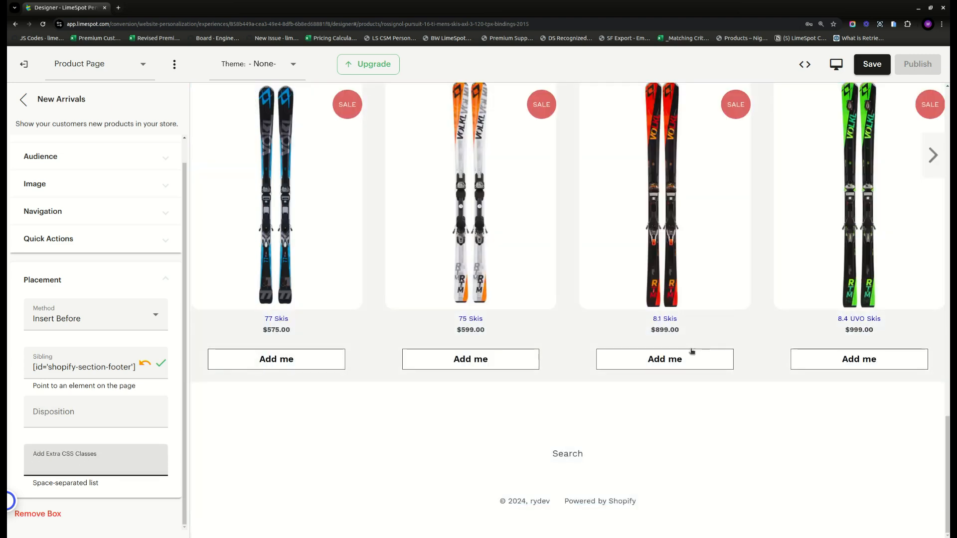
{"action": "type", "text": "page-width"}
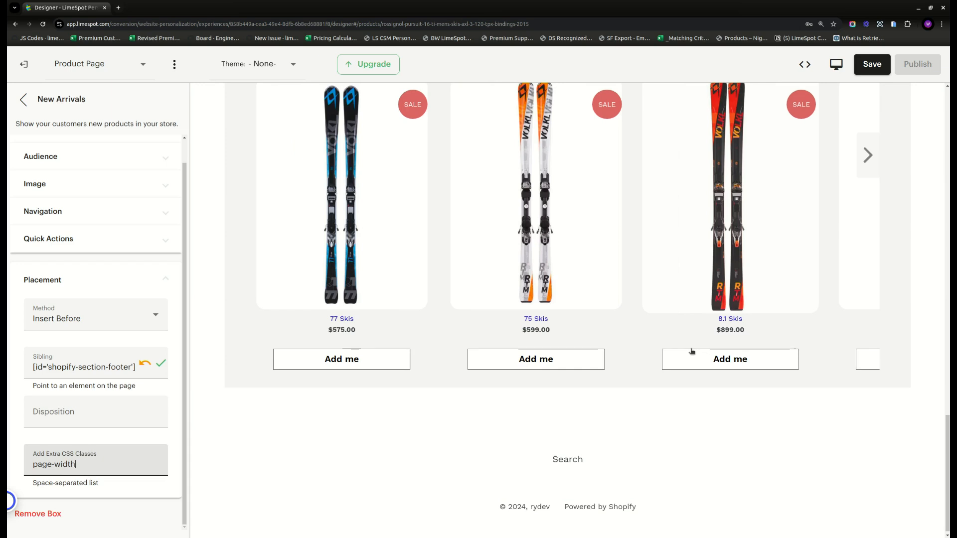
{"action": "key", "text": "BackSpace"}
{"action": "key", "text": "BackSpace"}
{"action": "key", "text": "BackSpace"}
{"action": "key", "text": "BackSpace"}
{"action": "key", "text": "BackSpace"}
{"action": "key", "text": "BackSpace"}
{"action": "key", "text": "BackSpace"}
{"action": "key", "text": "BackSpace"}
{"action": "key", "text": "BackSpace"}
{"action": "key", "text": "BackSpace"}
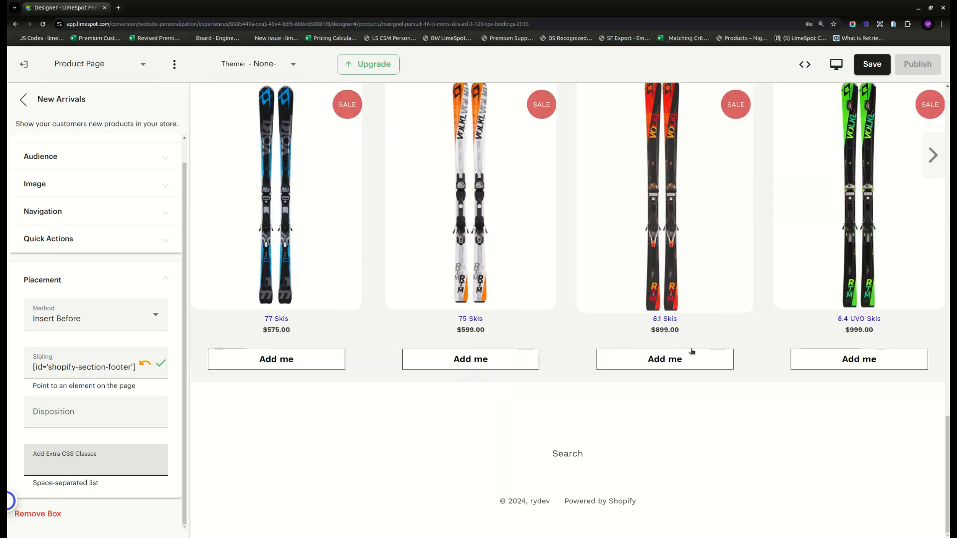
{"action": "type", "text": "wrapper"}
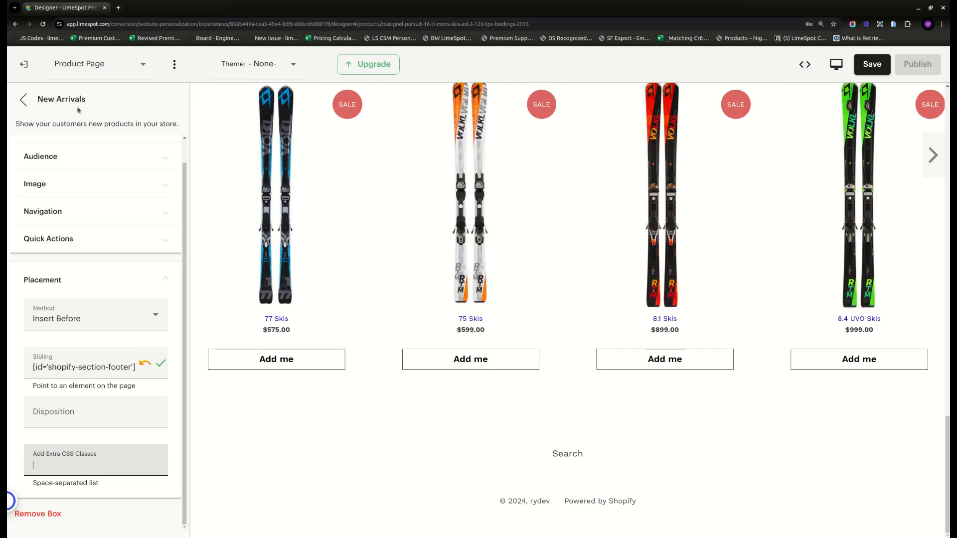
Look over the Product Page Settings for Image, Navigation, Quick Actions and Placement, and return to the box list
{"action": "left_click", "coordinate": [23, 101]}
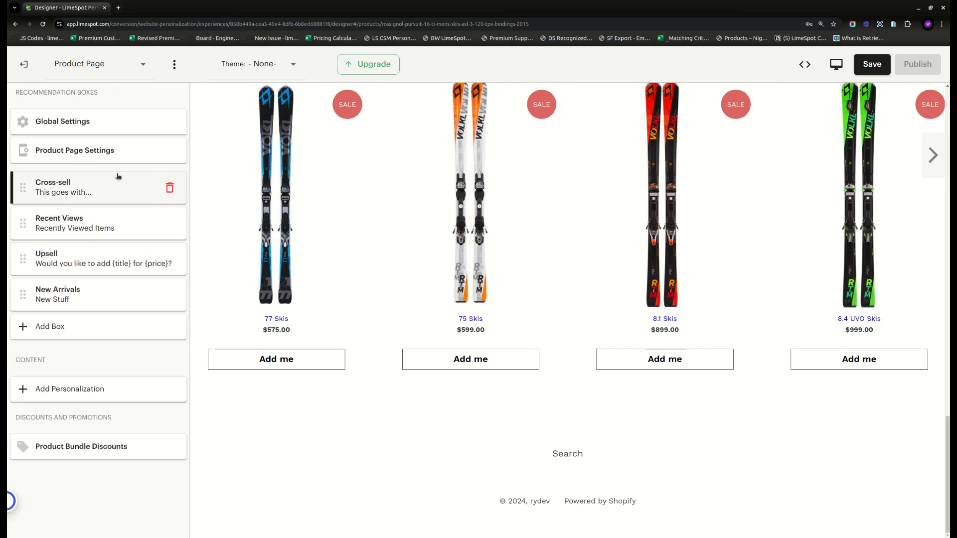
{"action": "left_click", "coordinate": [92, 148]}
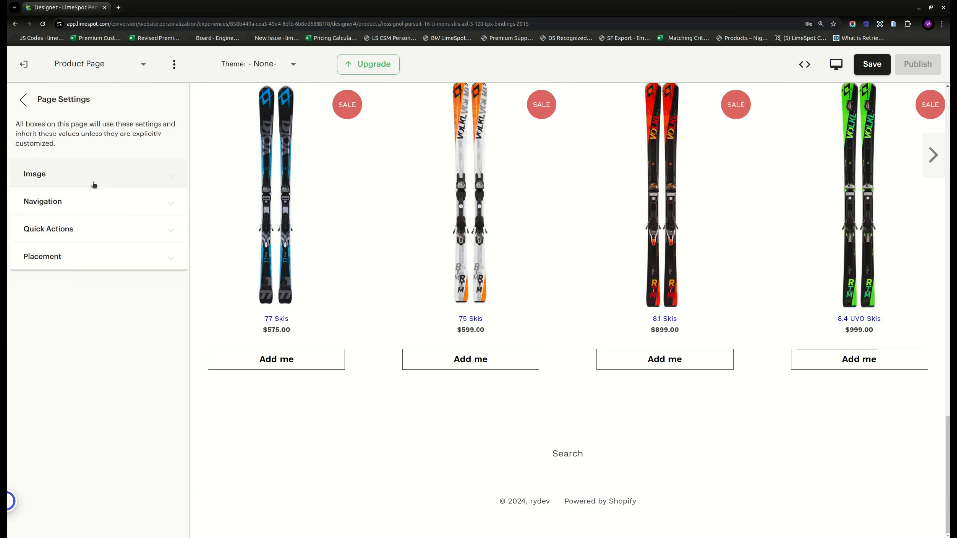
{"action": "left_click", "coordinate": [92, 182]}
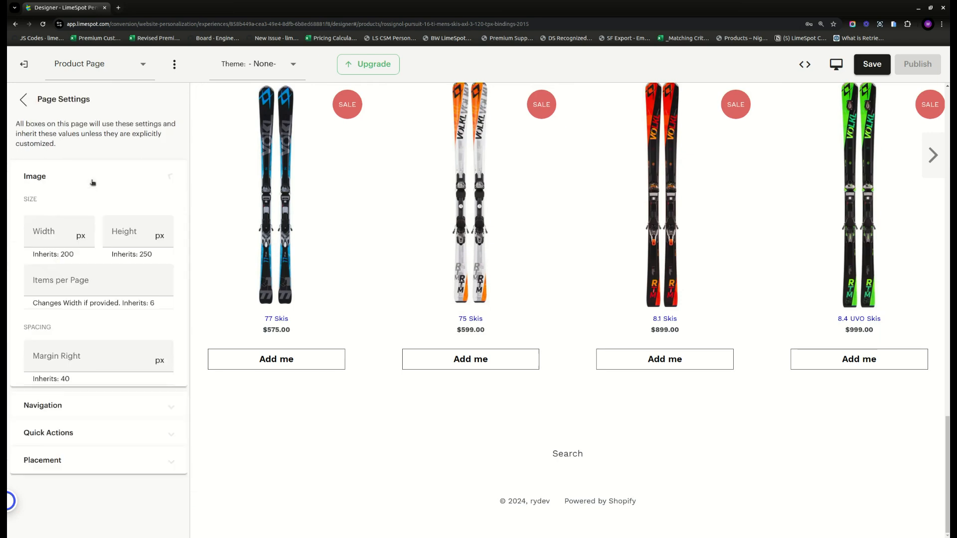
{"action": "scroll", "coordinate": [148, 282], "scroll_direction": "down", "scroll_amount": 3}
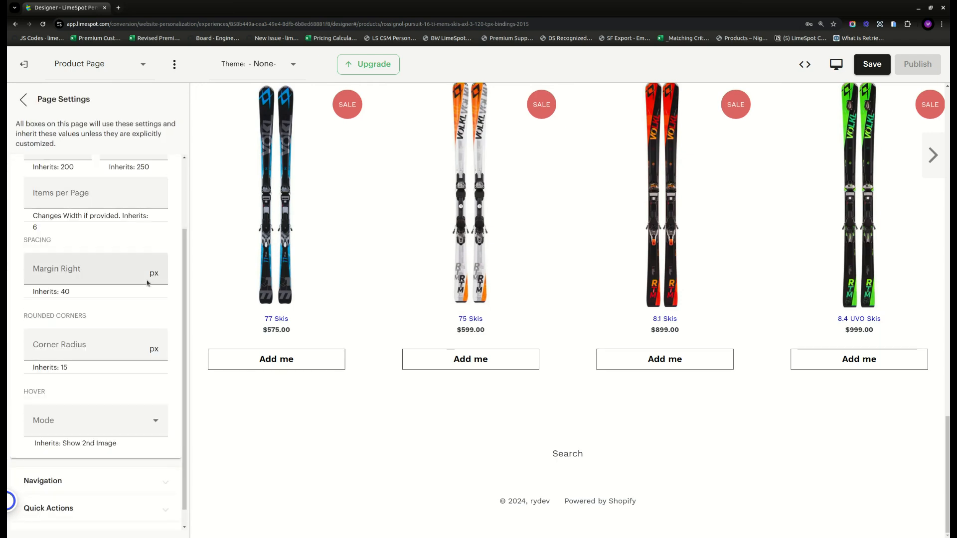
{"action": "left_click", "coordinate": [92, 462]}
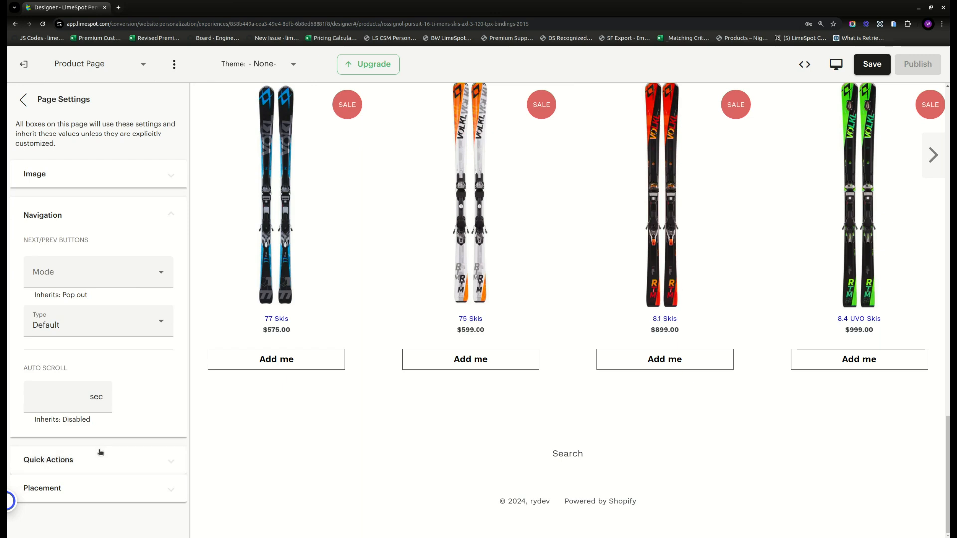
{"action": "left_click", "coordinate": [99, 455]}
{"action": "left_click", "coordinate": [100, 503]}
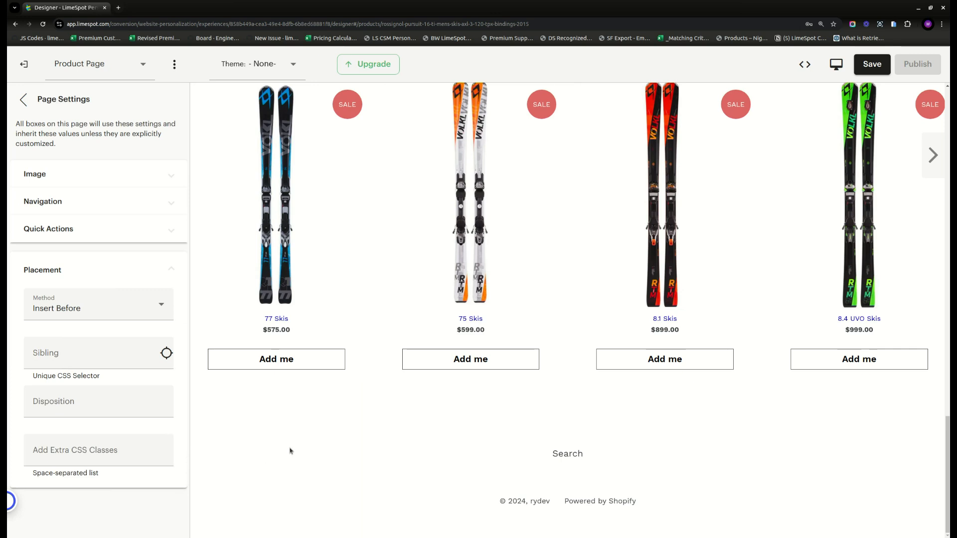
{"action": "left_click", "coordinate": [23, 99]}
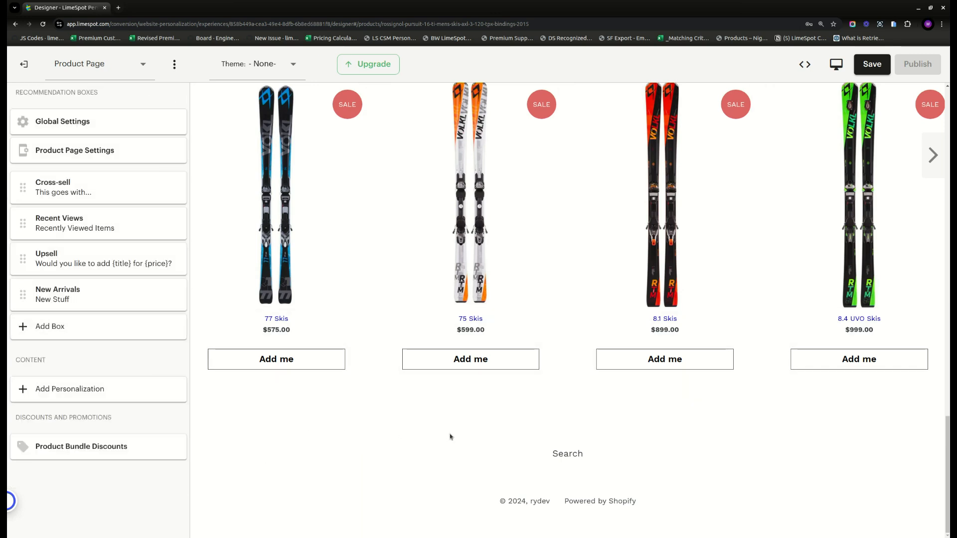
Remove the New Arrivals box from the Product Page and confirm the removal
{"action": "scroll", "coordinate": [501, 433], "scroll_direction": "up", "scroll_amount": 4}
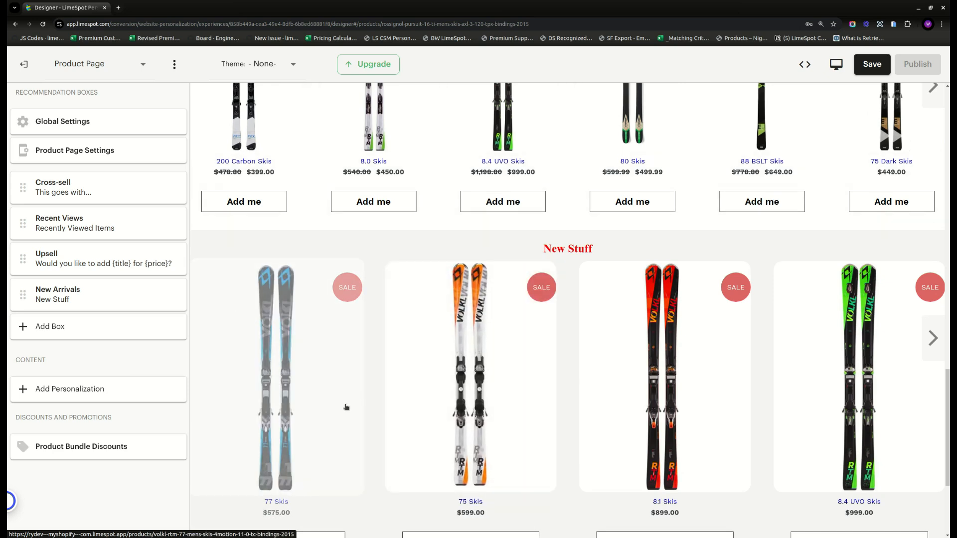
{"action": "scroll", "coordinate": [408, 382], "scroll_direction": "up", "scroll_amount": 1}
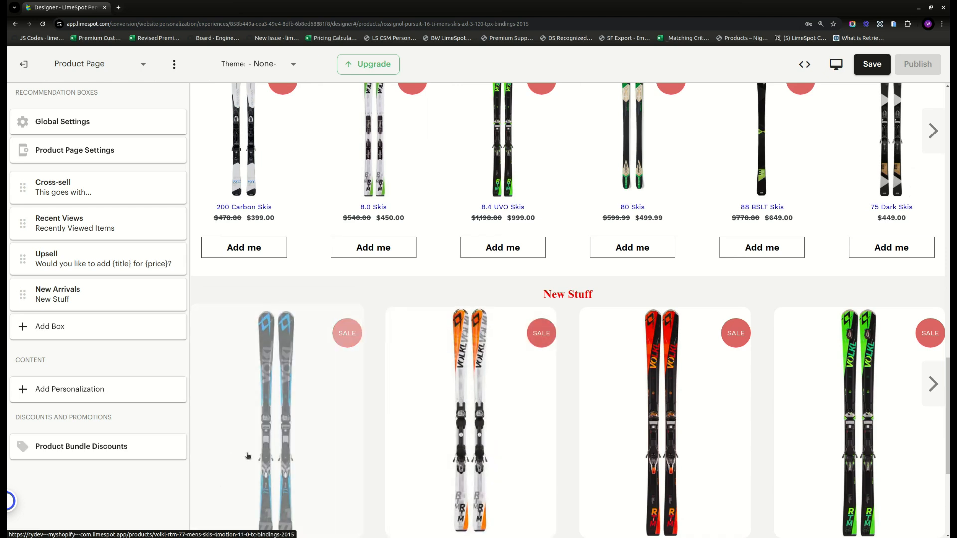
{"action": "mouse_move", "coordinate": [174, 296]}
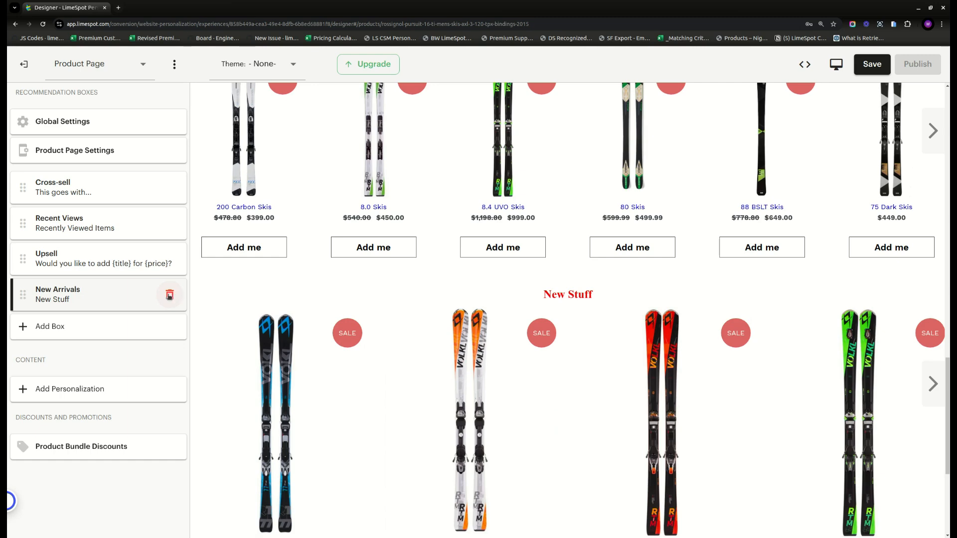
{"action": "left_click", "coordinate": [170, 296]}
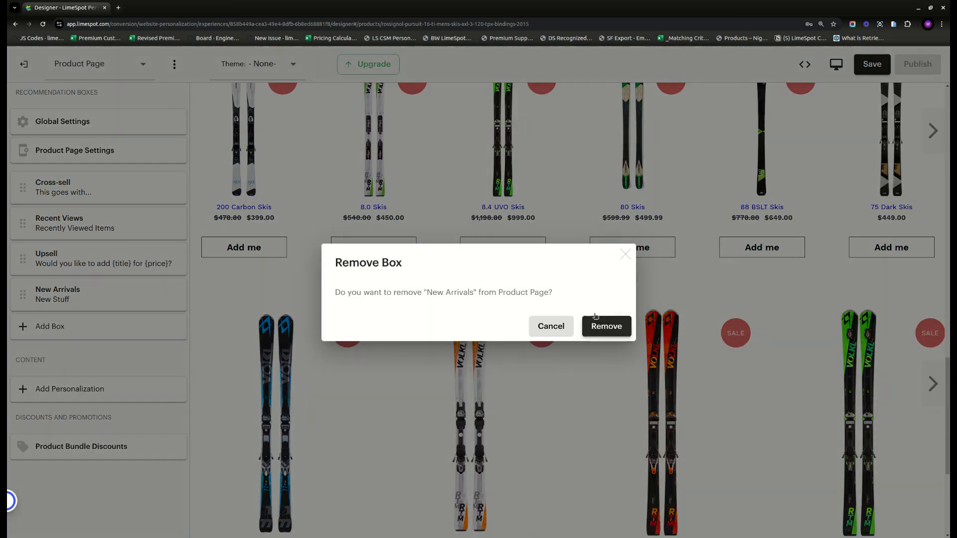
{"action": "left_click", "coordinate": [606, 325]}
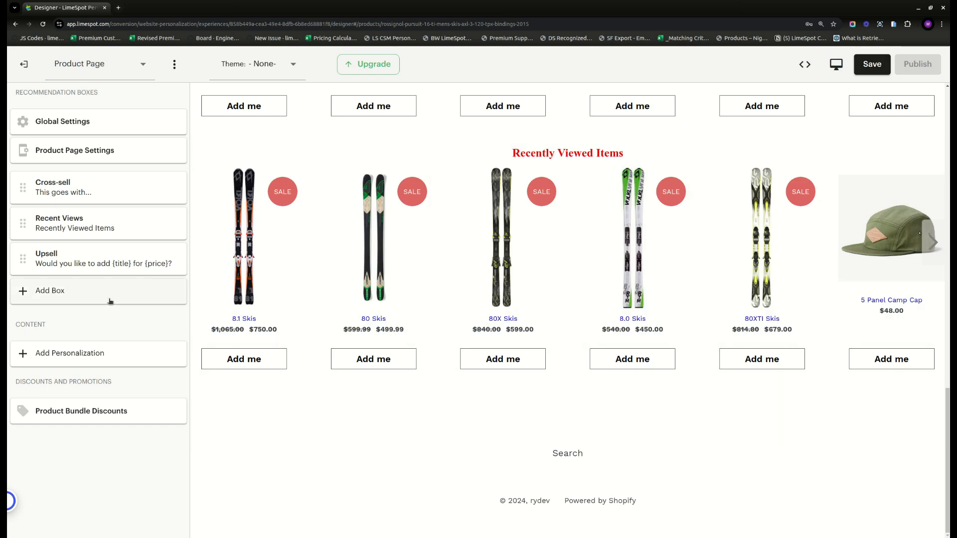
Add the New Arrivals box to the Product Page again, and remove it from within its own settings
{"action": "left_click", "coordinate": [93, 292]}
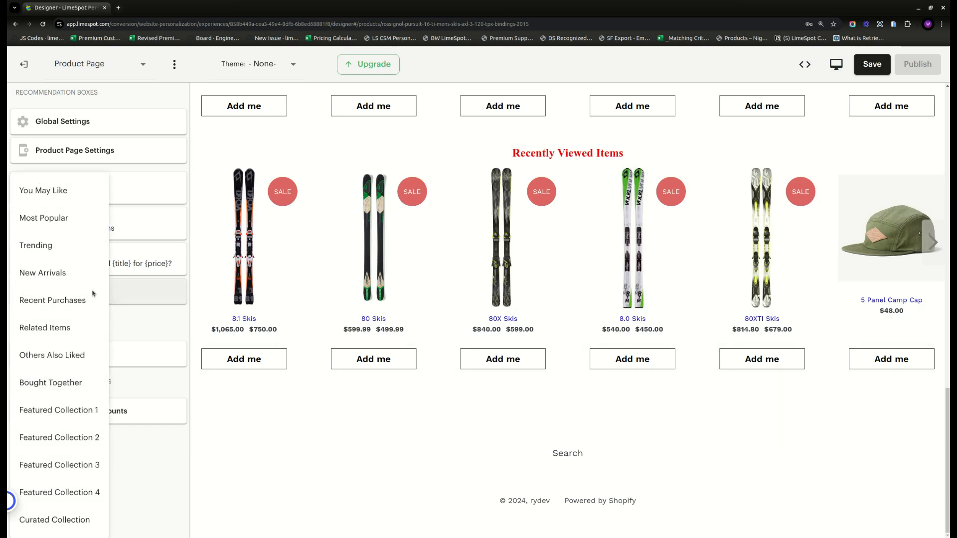
{"action": "left_click", "coordinate": [52, 269]}
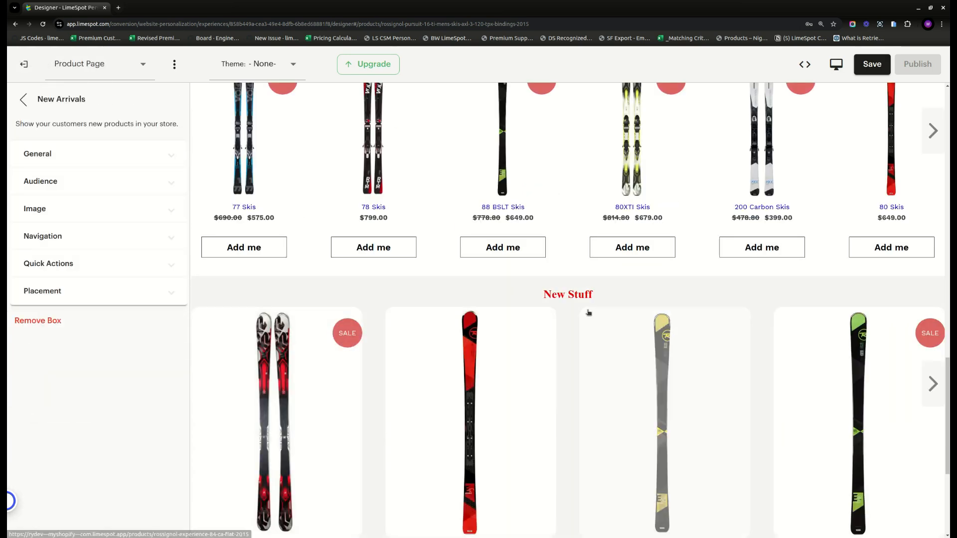
{"action": "left_click", "coordinate": [56, 322]}
{"action": "left_click", "coordinate": [616, 330]}
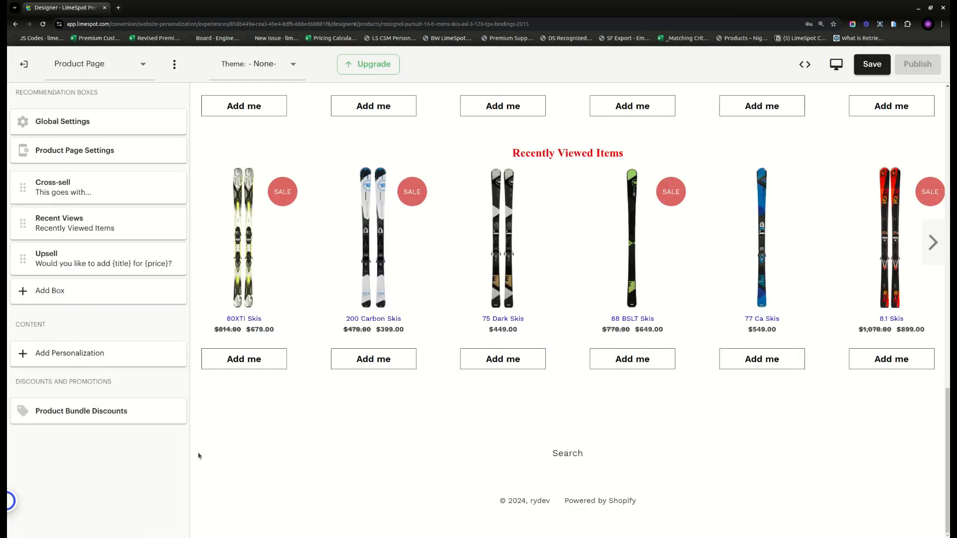
Save the Product Page design and open the store in a preview
{"action": "scroll", "coordinate": [352, 387], "scroll_direction": "up", "scroll_amount": 1}
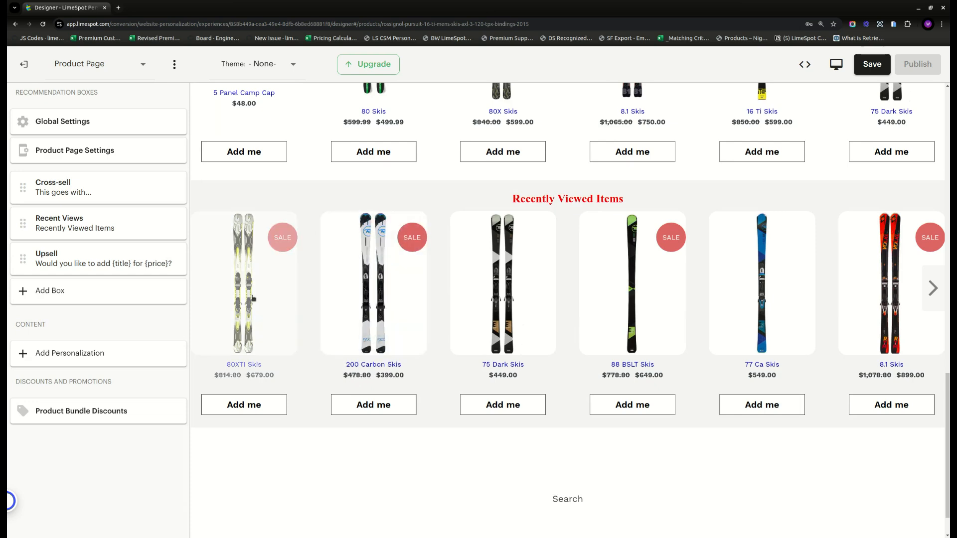
{"action": "scroll", "coordinate": [272, 302], "scroll_direction": "up", "scroll_amount": 4}
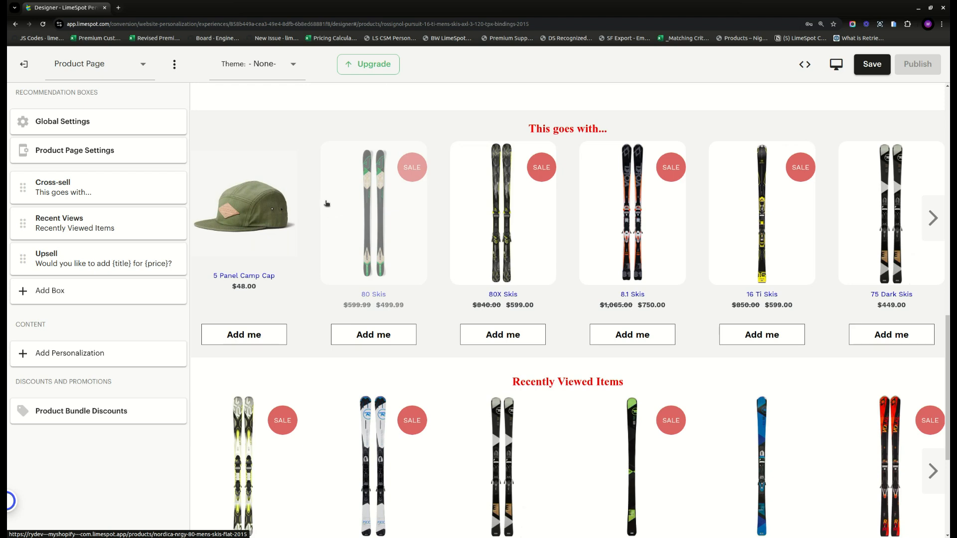
{"action": "left_click", "coordinate": [176, 66]}
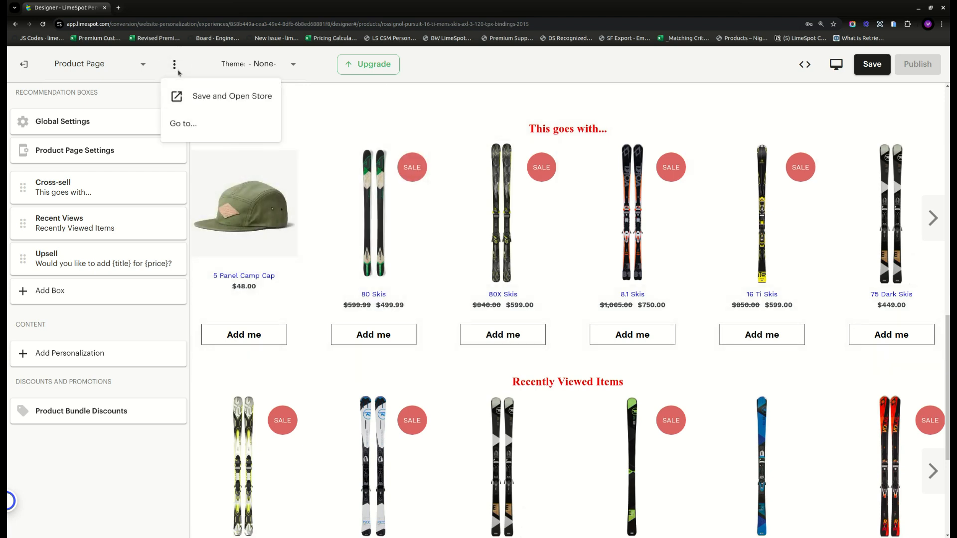
{"action": "left_click", "coordinate": [207, 98]}
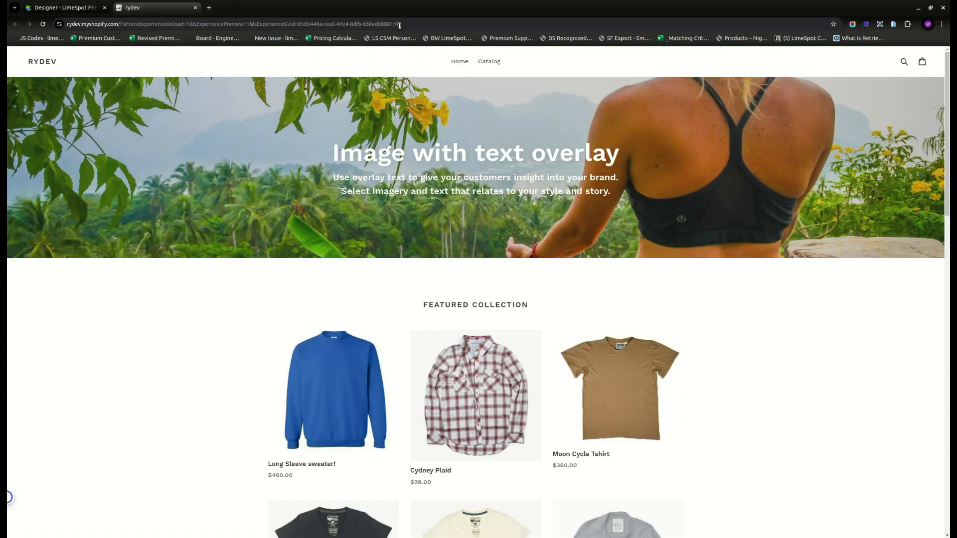
Copy the experience preview parameters from the store's web address and open the Guaranteed product
{"action": "left_click_drag", "start_coordinate": [409, 24], "coordinate": [120, 32]}
{"action": "key", "text": "ctrl+c"}
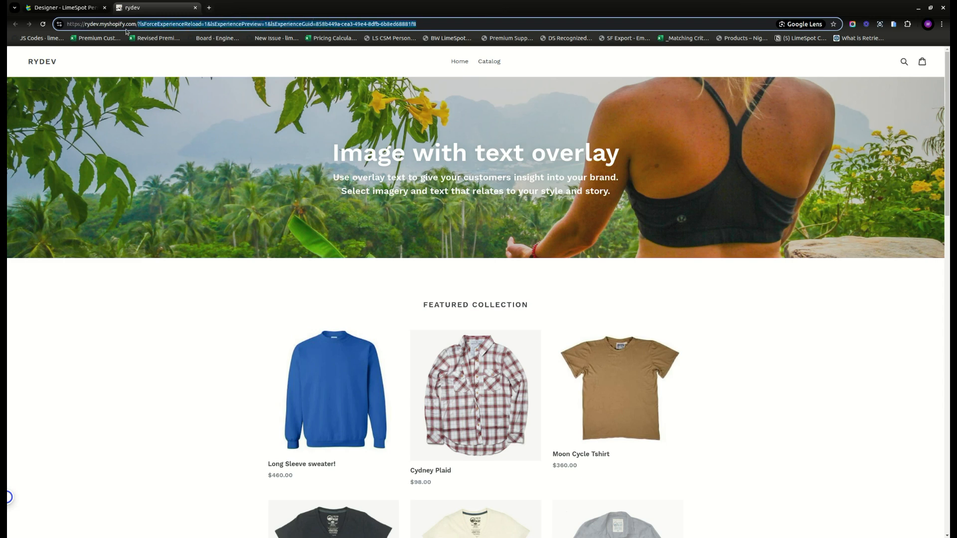
{"action": "scroll", "coordinate": [441, 275], "scroll_direction": "down", "scroll_amount": 8}
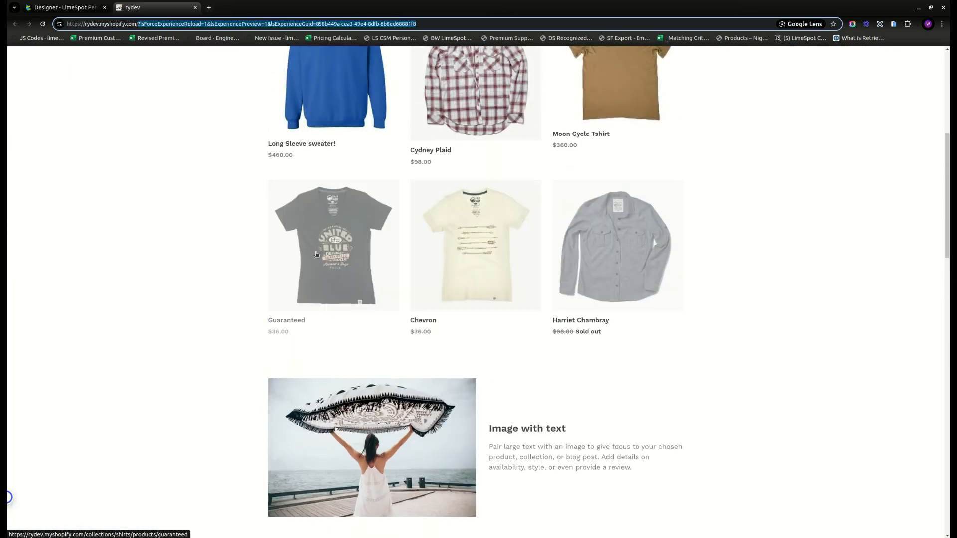
{"action": "left_click", "coordinate": [316, 252]}
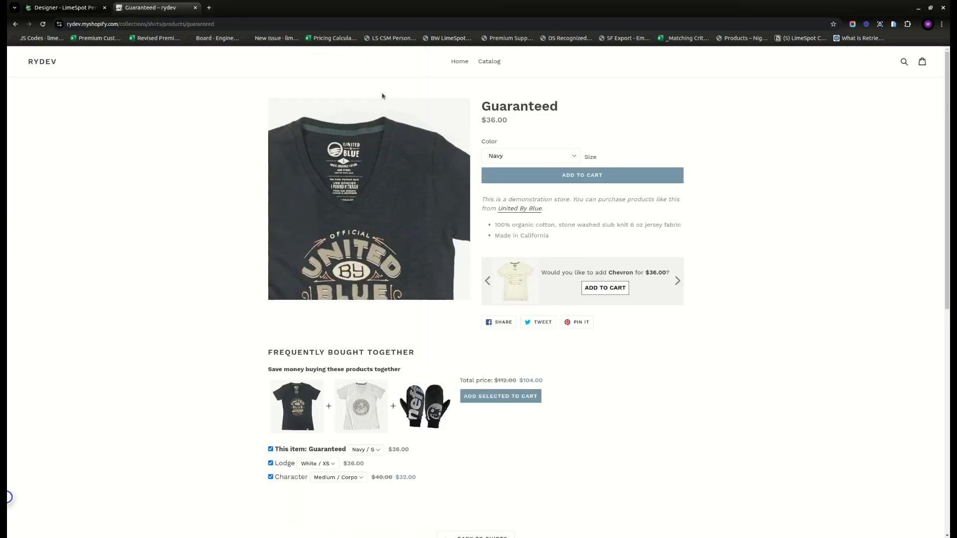
Append the copied preview parameters to the Guaranteed product's address, load it and look over the page's recommendation boxes
{"action": "left_click", "coordinate": [270, 21]}
{"action": "left_click", "coordinate": [270, 21]}
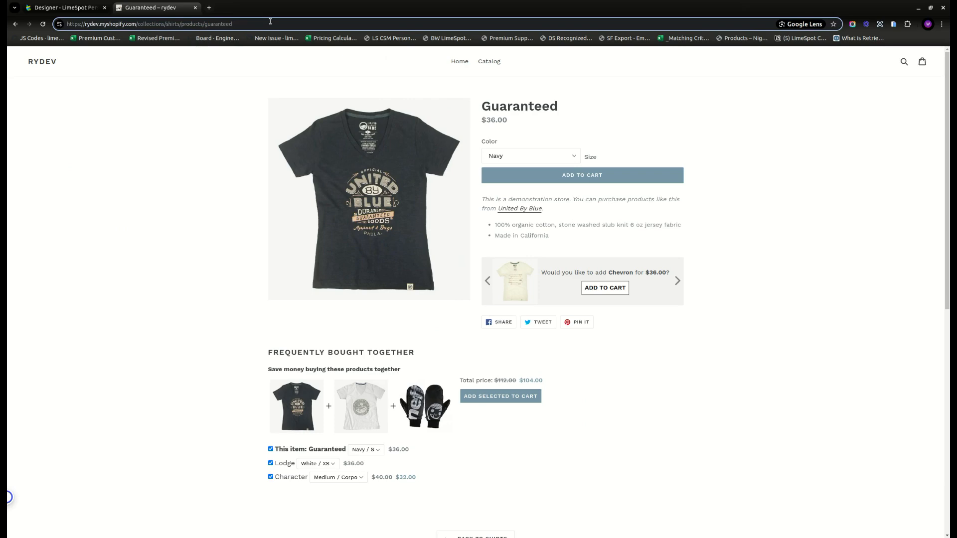
{"action": "key", "text": "ctrl+v"}
{"action": "key", "text": "Return"}
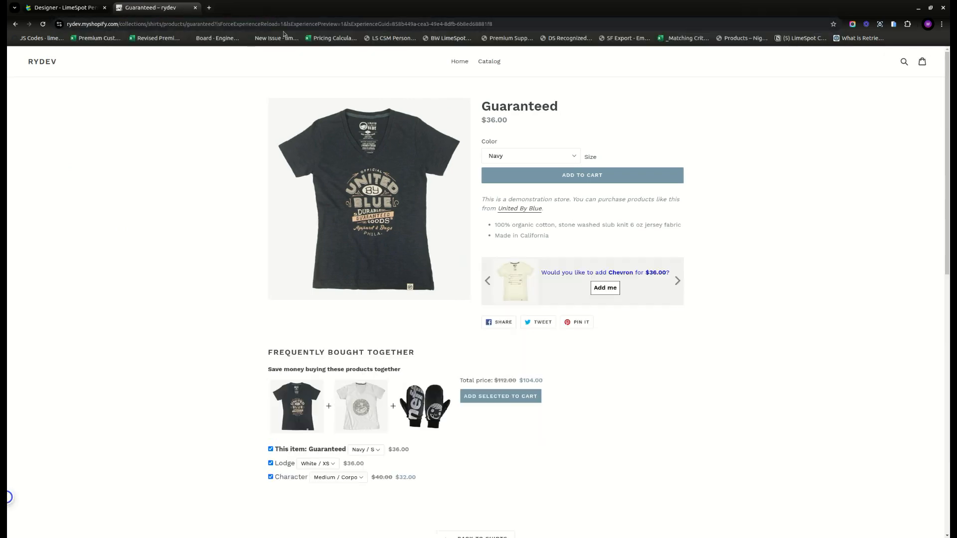
{"action": "scroll", "coordinate": [550, 313], "scroll_direction": "down", "scroll_amount": 10}
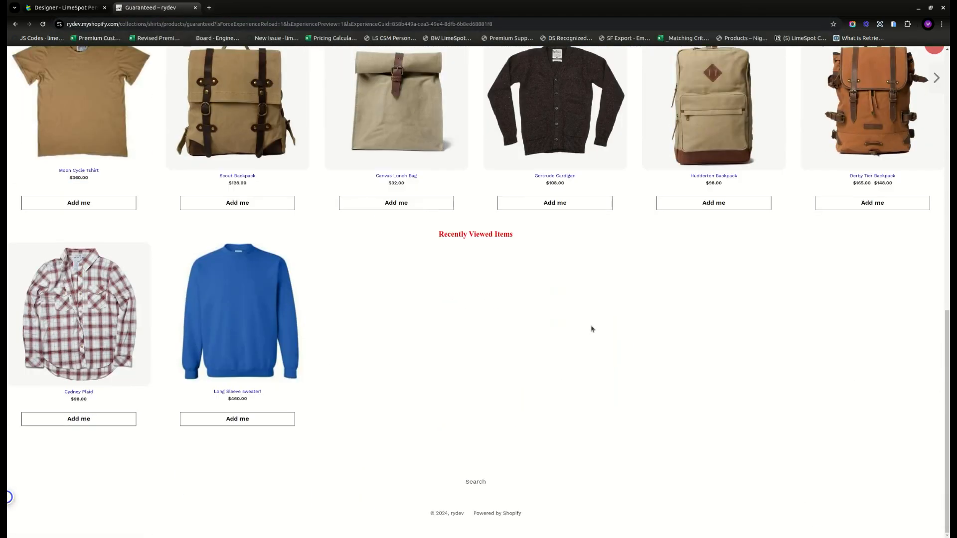
{"action": "scroll", "coordinate": [293, 267], "scroll_direction": "up", "scroll_amount": 5}
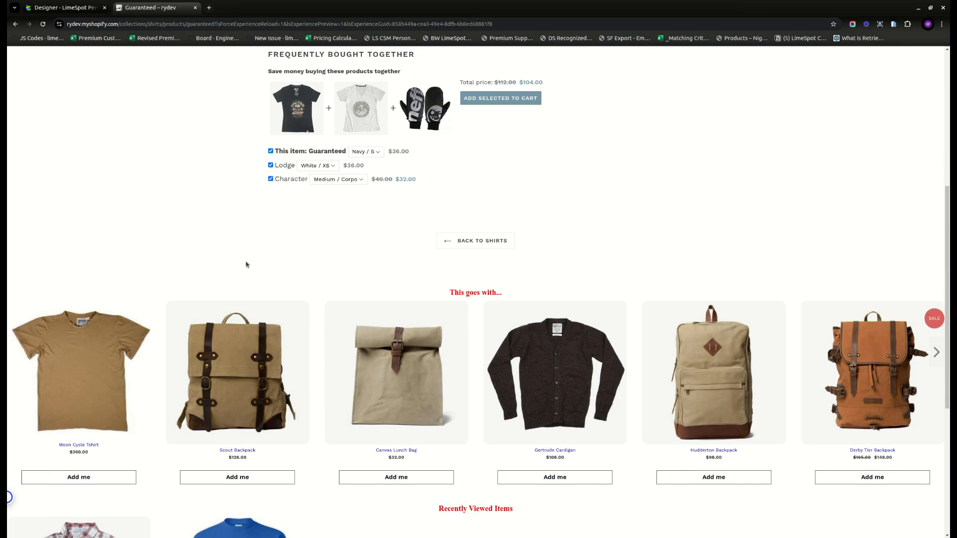
{"action": "scroll", "coordinate": [246, 264], "scroll_direction": "up", "scroll_amount": 3}
{"action": "scroll", "coordinate": [179, 207], "scroll_direction": "up", "scroll_amount": 2}
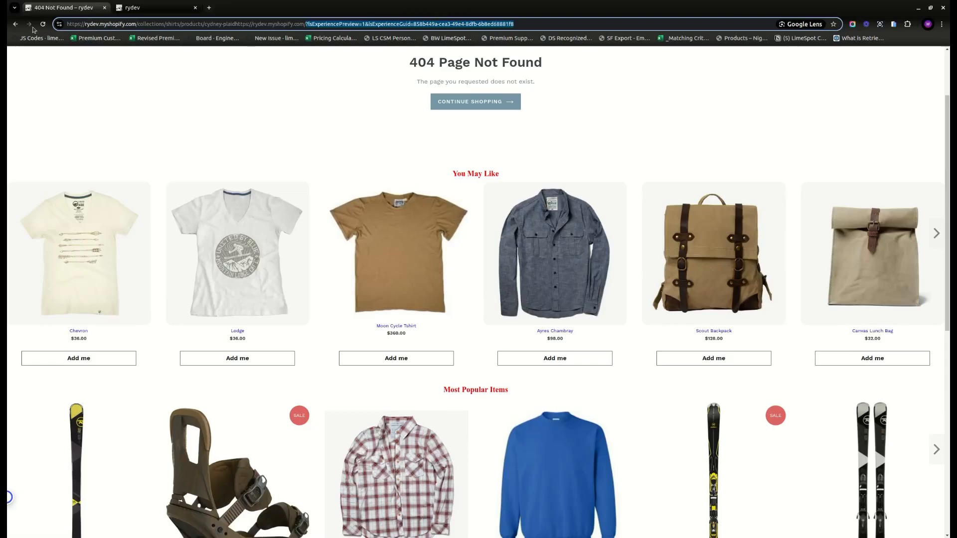
Go back from the 404 page to the Product Page in the Designer
{"action": "left_click", "coordinate": [16, 26]}
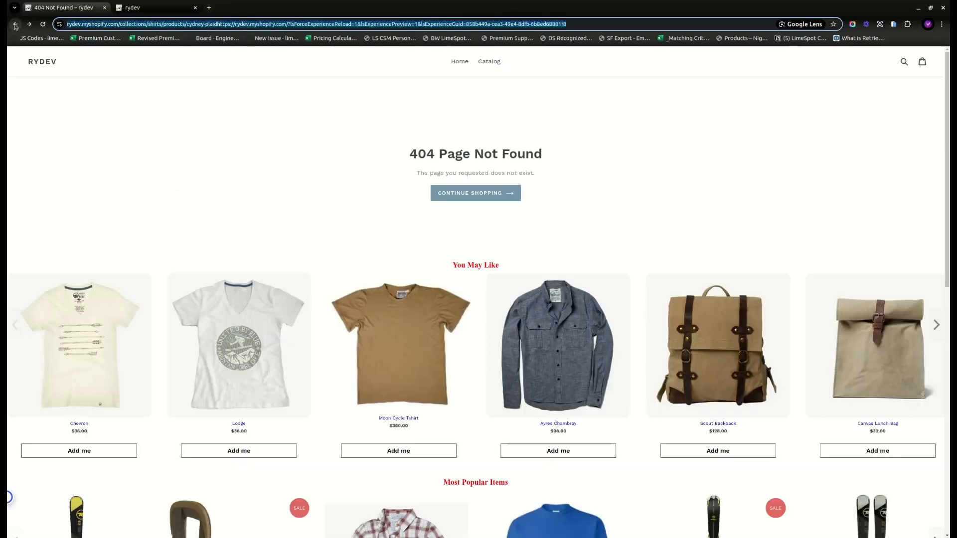
{"action": "left_click", "coordinate": [15, 24]}
{"action": "left_click", "coordinate": [16, 24]}
{"action": "left_click", "coordinate": [16, 26]}
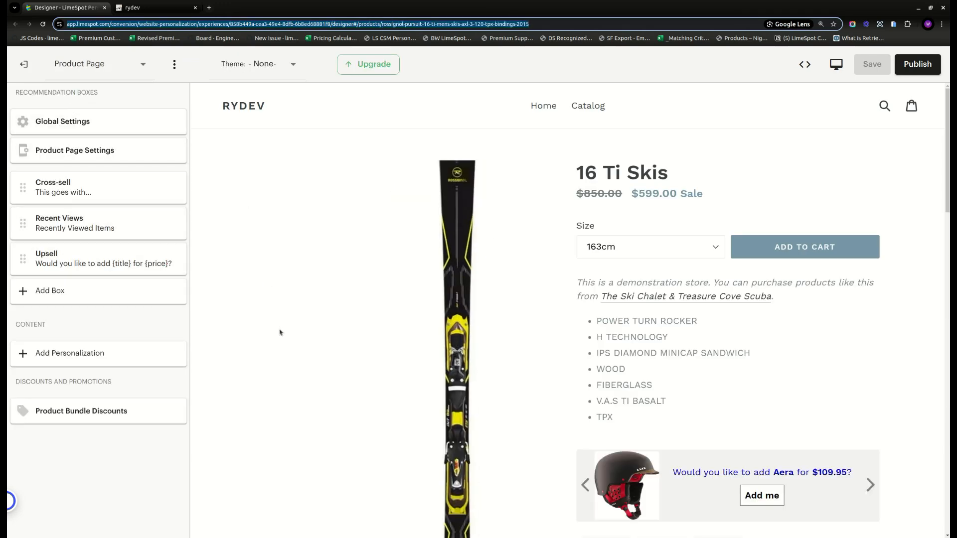
Look over the settings of the Cross-sell and Upsell boxes on the Product Page
{"action": "left_click", "coordinate": [94, 190]}
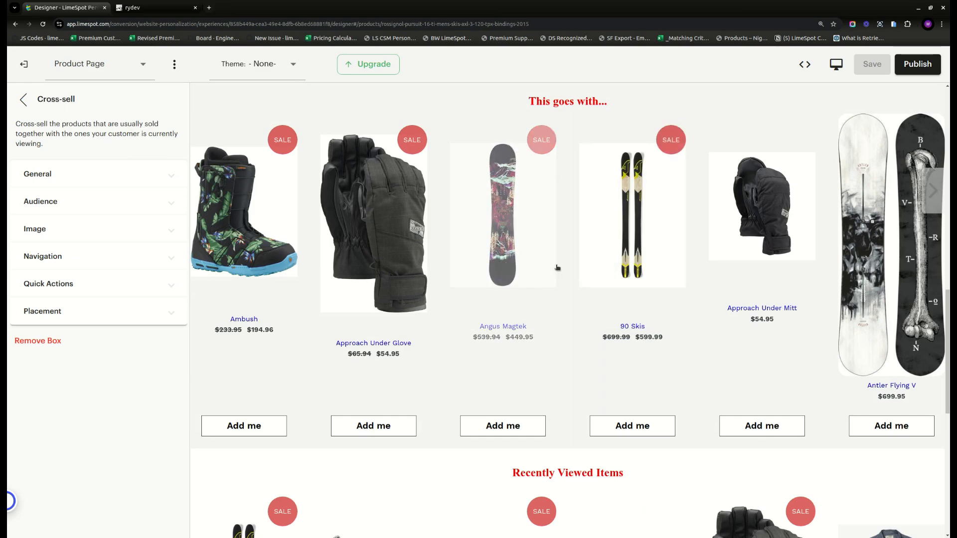
{"action": "left_click", "coordinate": [24, 99]}
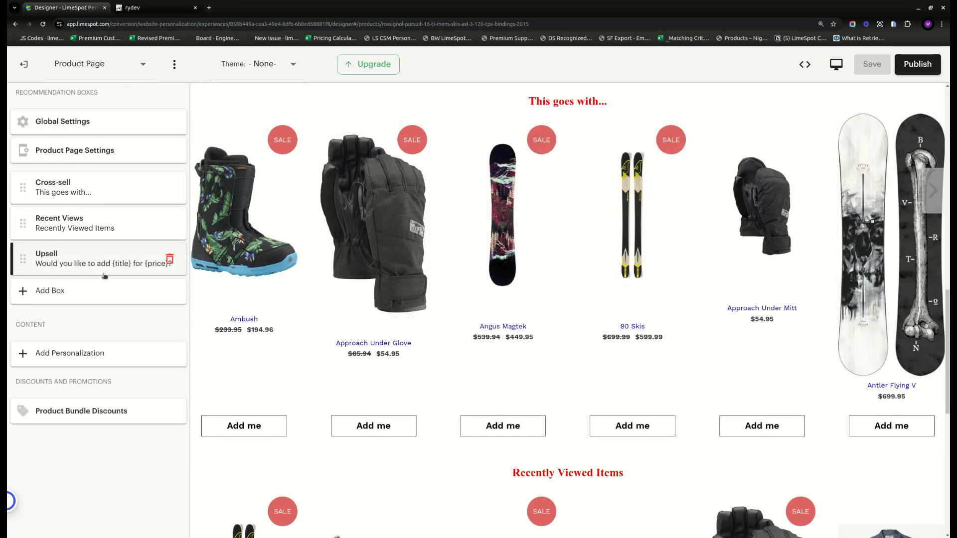
{"action": "left_click", "coordinate": [85, 299]}
{"action": "left_click", "coordinate": [175, 341]}
{"action": "left_click", "coordinate": [54, 257]}
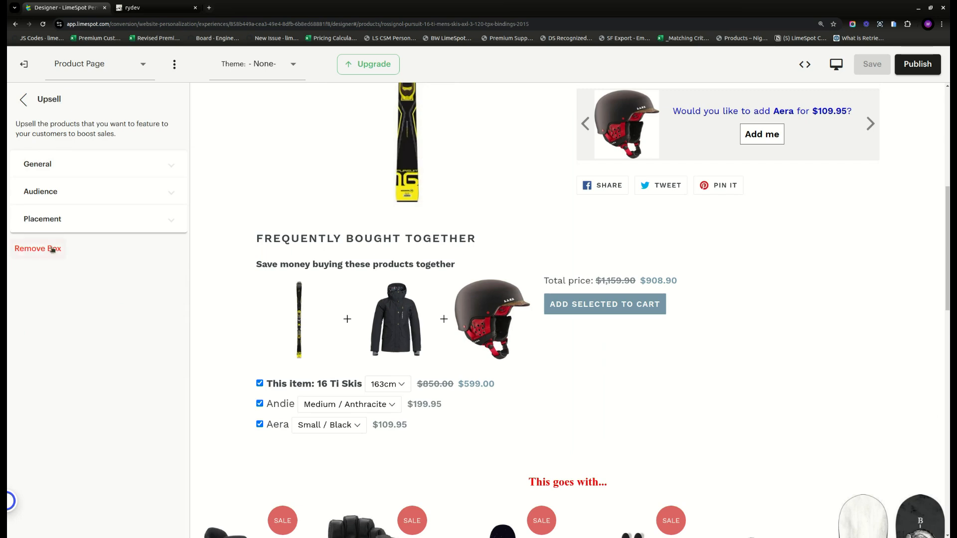
Exit the Designer and open the Upsell & Cross-sell settings for Collections
{"action": "left_click", "coordinate": [25, 65]}
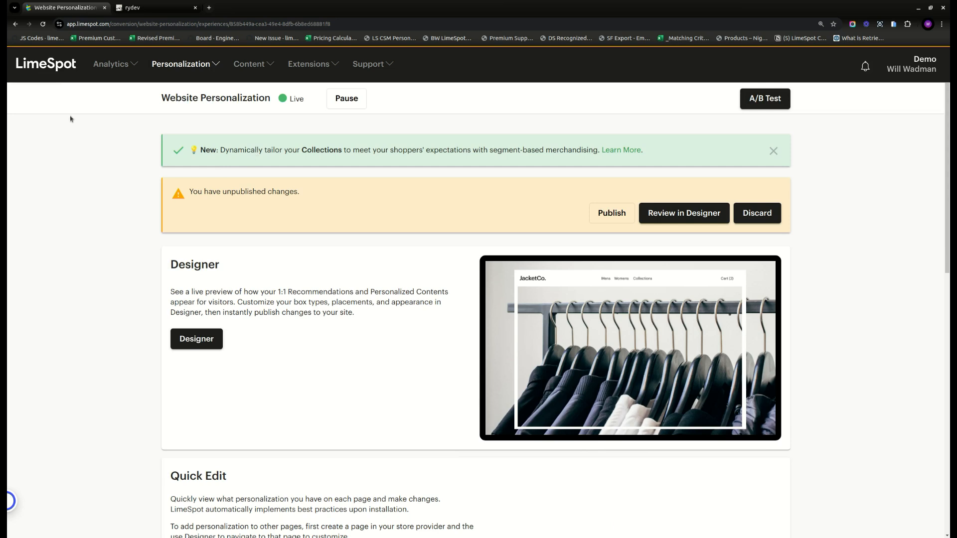
{"action": "left_click", "coordinate": [195, 70]}
{"action": "mouse_move", "coordinate": [209, 145]}
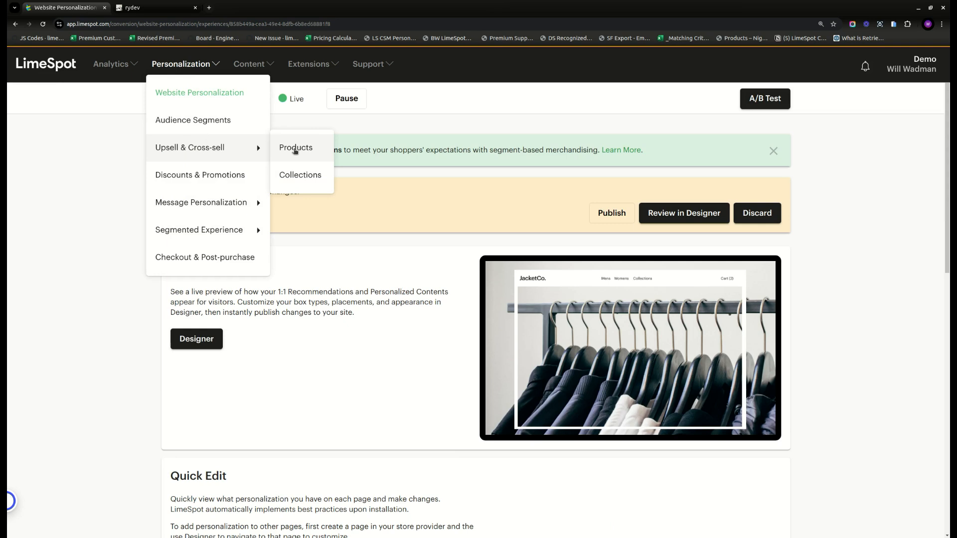
{"action": "left_click", "coordinate": [305, 183]}
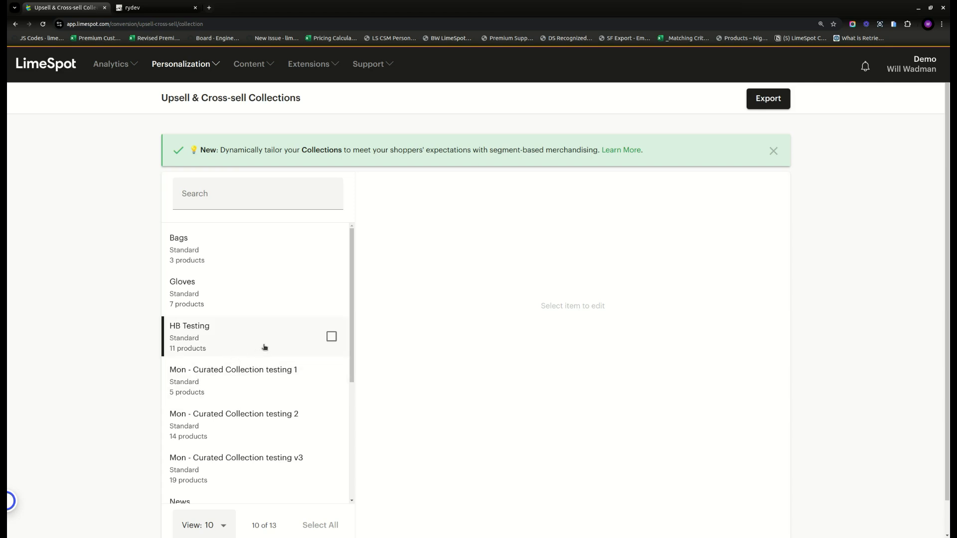
Add the Shirts collection as an upsell and cross-sell for the Gloves collection, then apply and confirm the change
{"action": "left_click", "coordinate": [269, 305]}
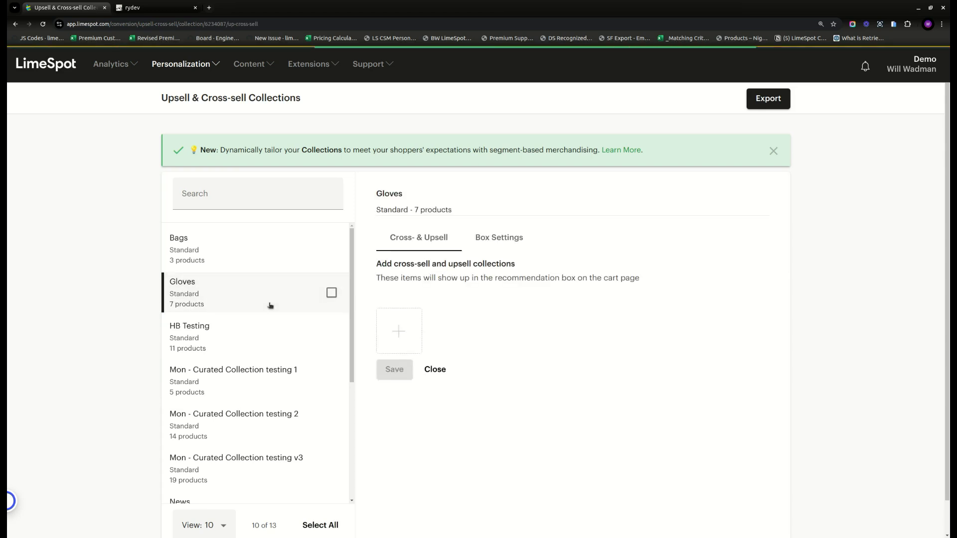
{"action": "left_click", "coordinate": [332, 292]}
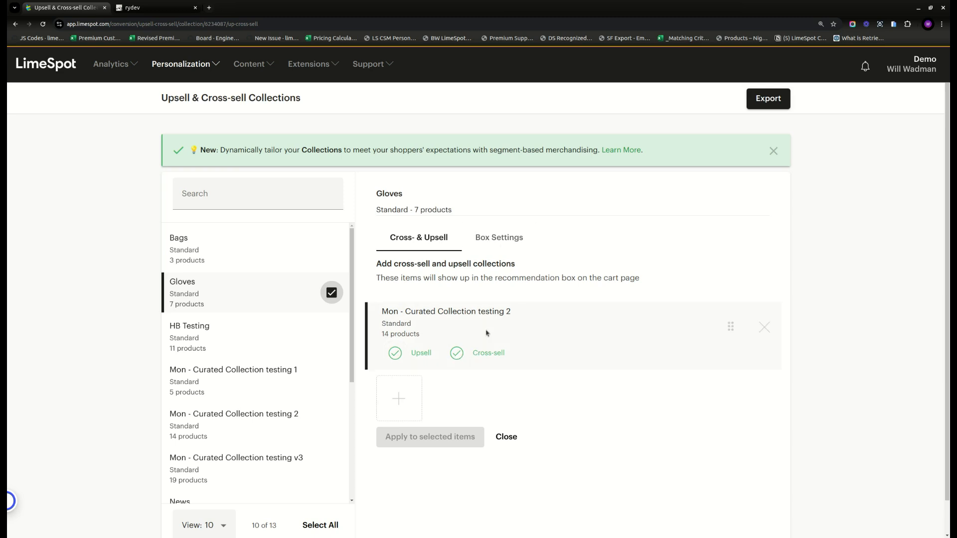
{"action": "left_click", "coordinate": [402, 403]}
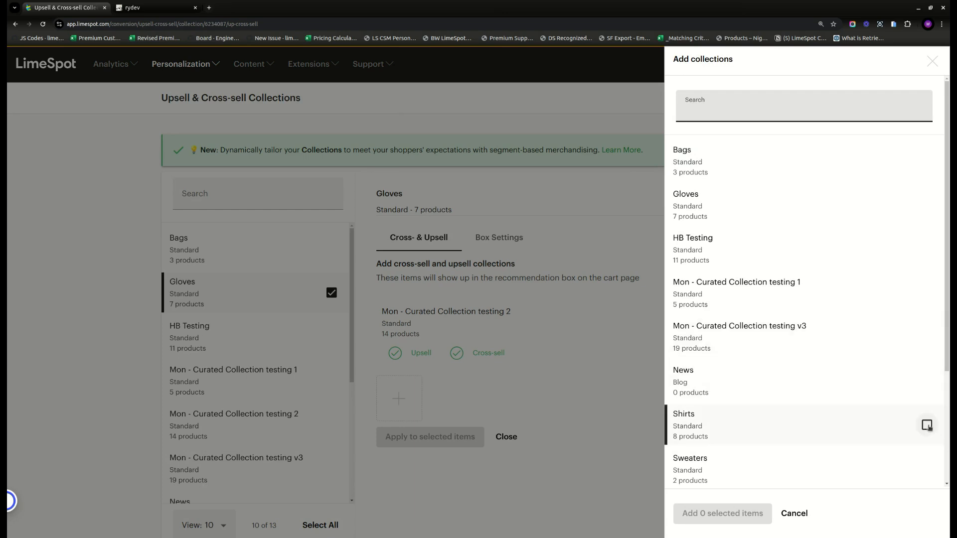
{"action": "left_click", "coordinate": [926, 426]}
{"action": "left_click", "coordinate": [762, 511]}
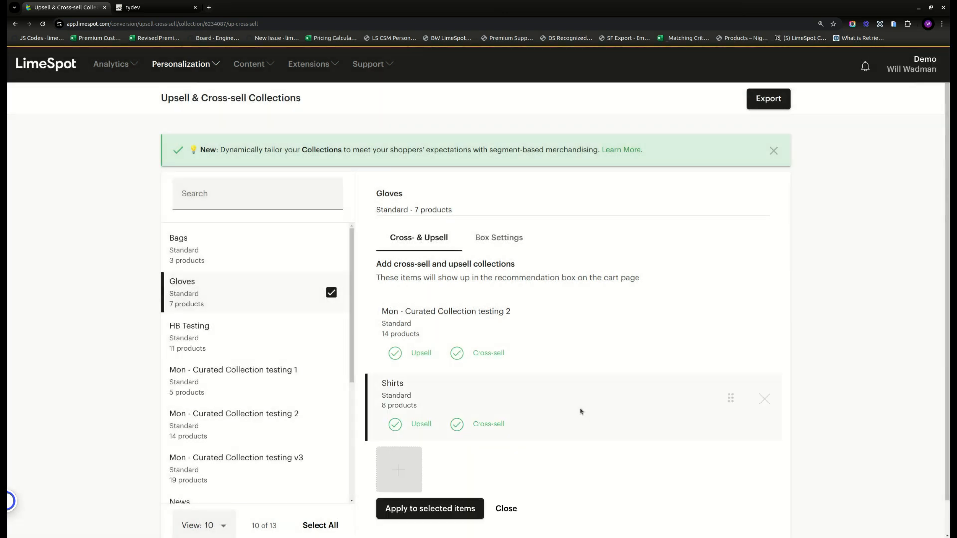
{"action": "scroll", "coordinate": [511, 399], "scroll_direction": "down", "scroll_amount": 1}
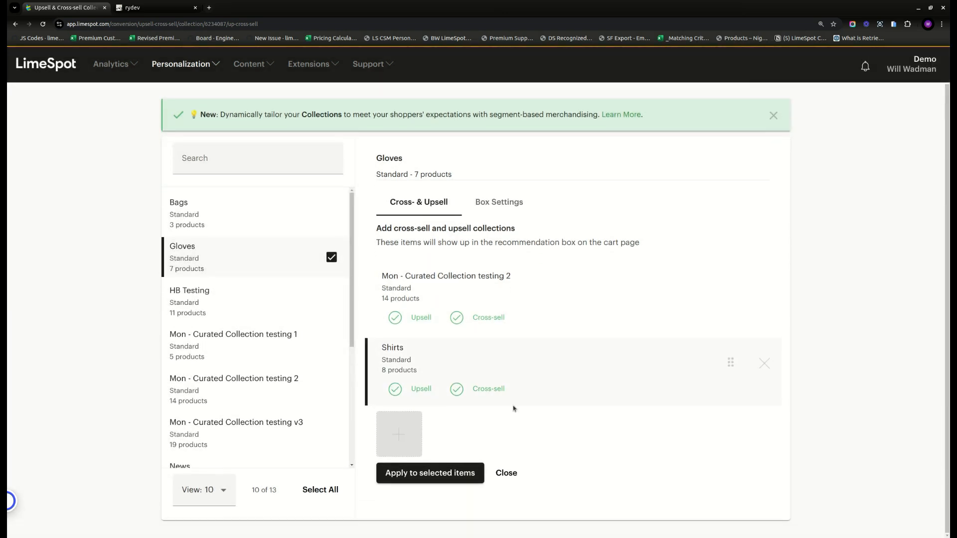
{"action": "left_click", "coordinate": [420, 473]}
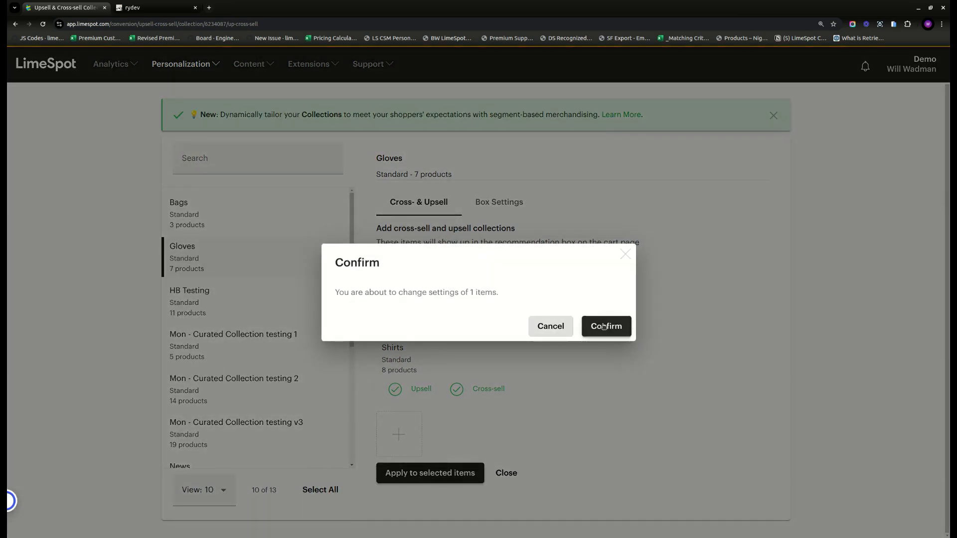
{"action": "left_click", "coordinate": [607, 325]}
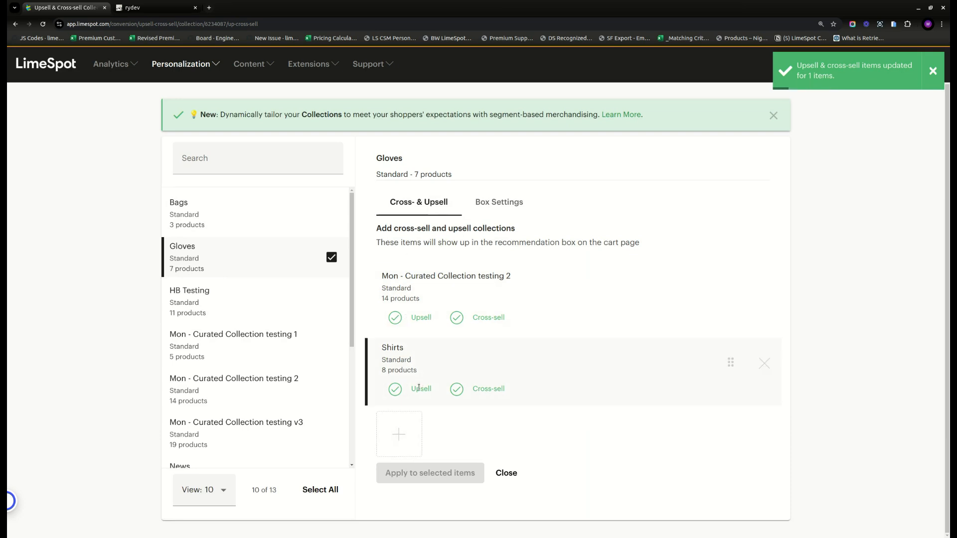
Open the Upsell & Cross-sell settings for Products and select the Cartel snowboard bindings
{"action": "left_click", "coordinate": [203, 68]}
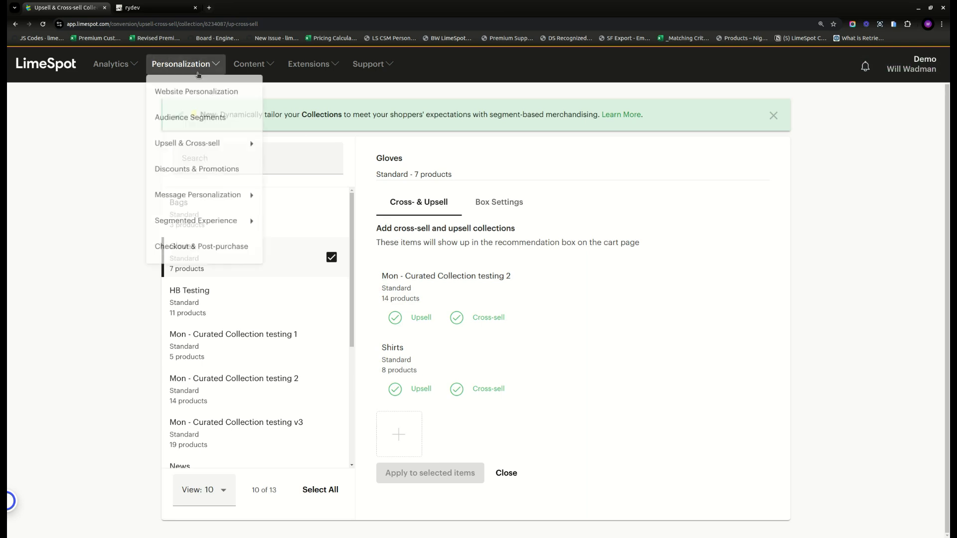
{"action": "mouse_move", "coordinate": [222, 152]}
{"action": "left_click", "coordinate": [294, 148]}
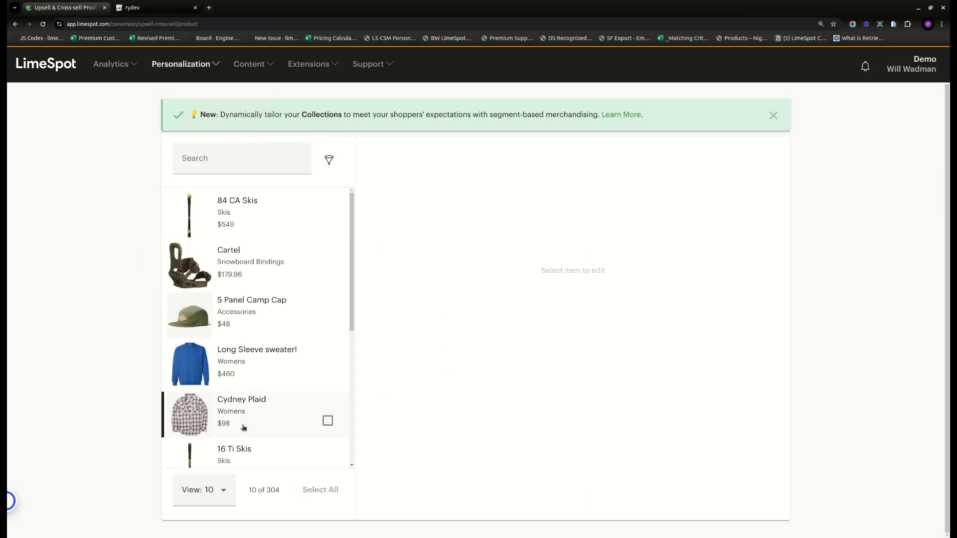
{"action": "left_click", "coordinate": [294, 273]}
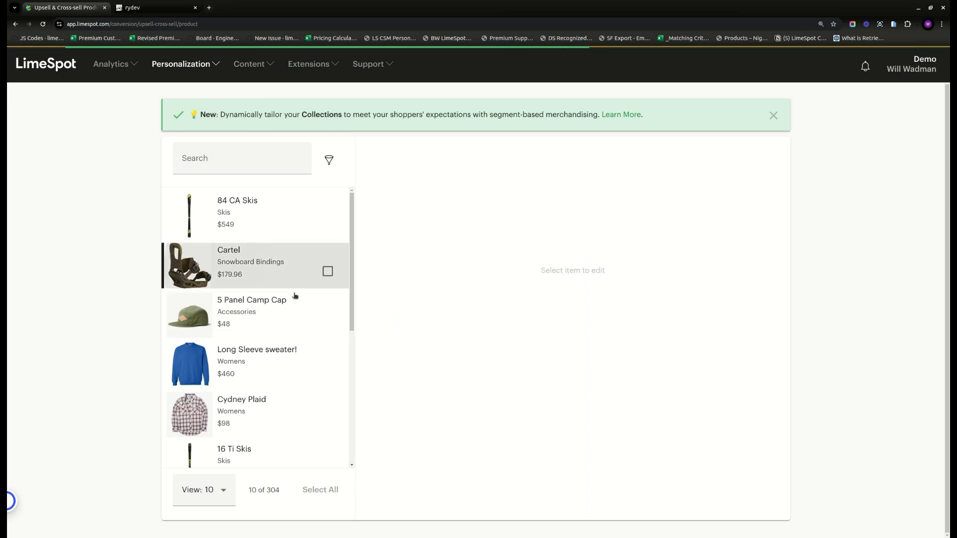
{"action": "left_click", "coordinate": [328, 271]}
Search the products for "snowboard" and add both Tone Snowboards to Cartel's upsell and cross-sell products
{"action": "left_click", "coordinate": [396, 297]}
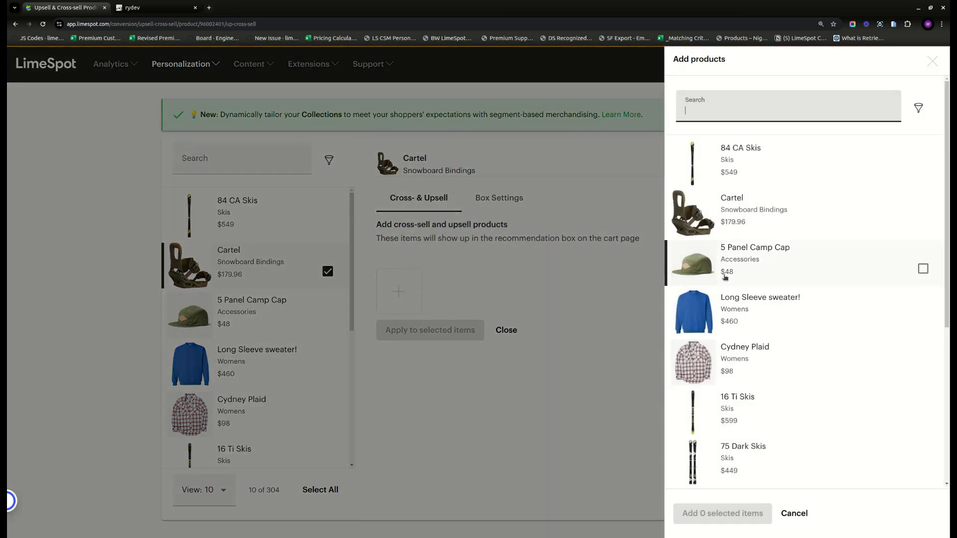
{"action": "scroll", "coordinate": [796, 330], "scroll_direction": "down", "scroll_amount": 5}
{"action": "scroll", "coordinate": [798, 332], "scroll_direction": "down", "scroll_amount": 1}
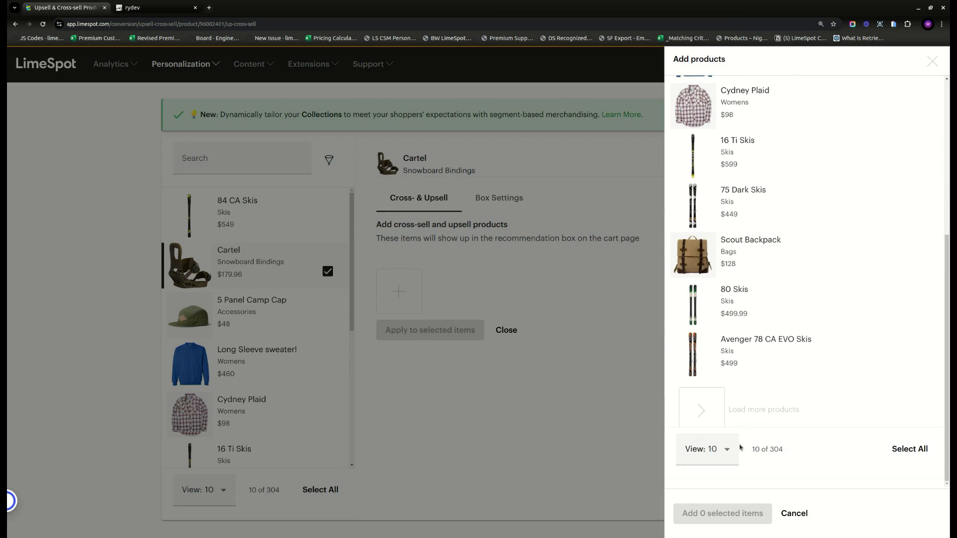
{"action": "scroll", "coordinate": [758, 249], "scroll_direction": "up", "scroll_amount": 3}
{"action": "scroll", "coordinate": [729, 185], "scroll_direction": "up", "scroll_amount": 3}
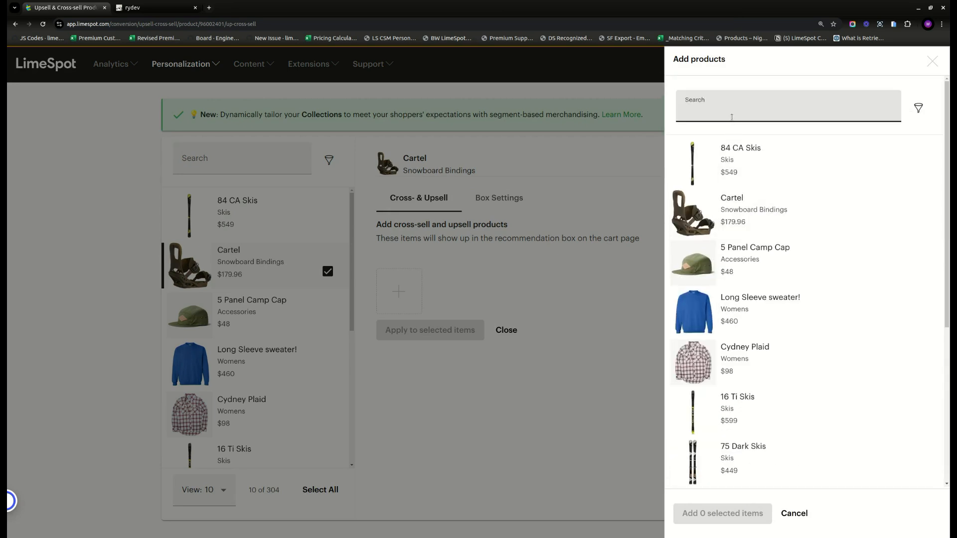
{"action": "type", "text": "snowbaord"}
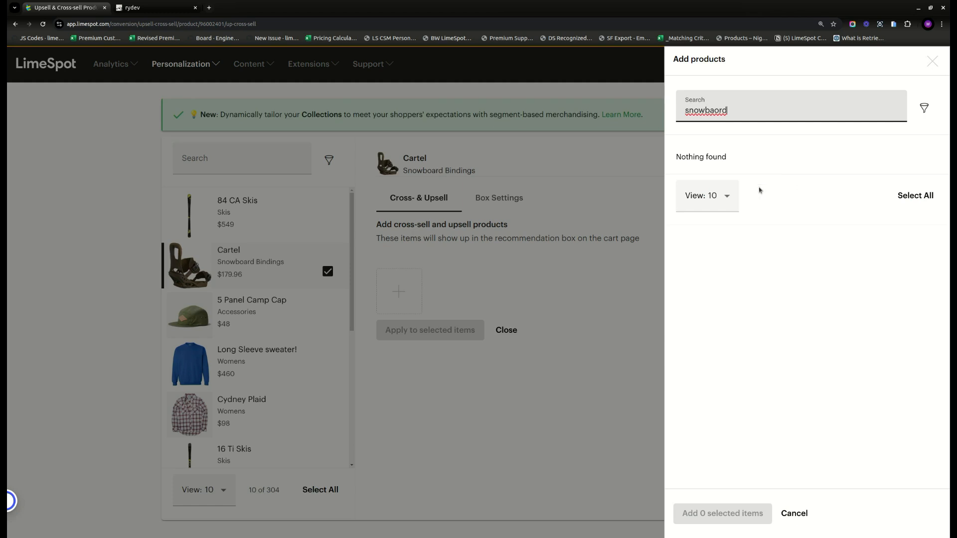
{"action": "left_click_drag", "start_coordinate": [737, 112], "coordinate": [664, 115]}
{"action": "type", "text": "snowboard"}
{"action": "left_click", "coordinate": [928, 170]}
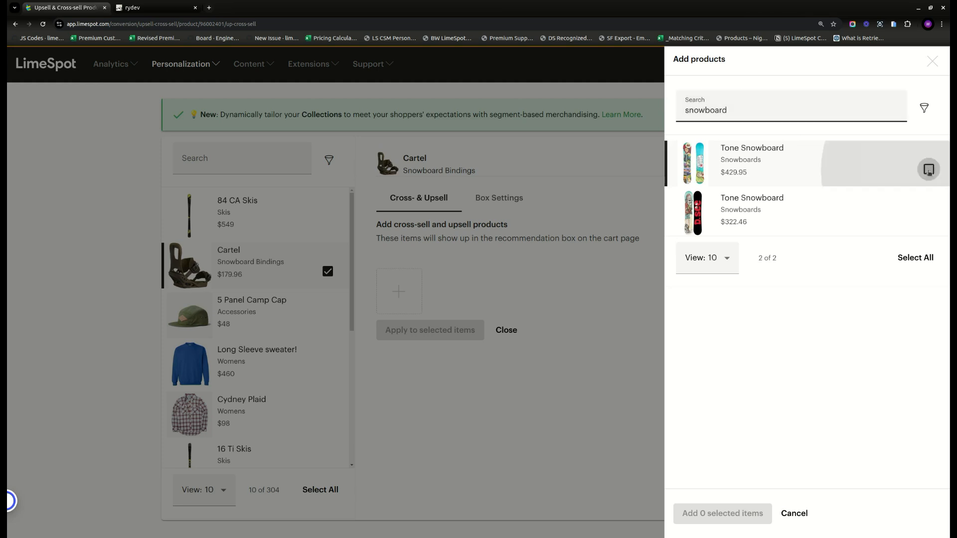
{"action": "left_click", "coordinate": [928, 220]}
{"action": "left_click", "coordinate": [728, 519]}
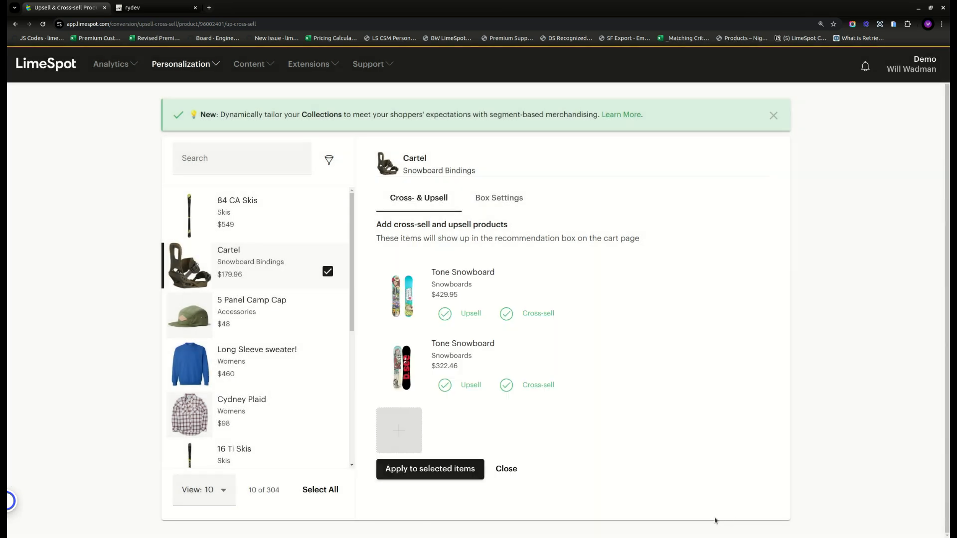